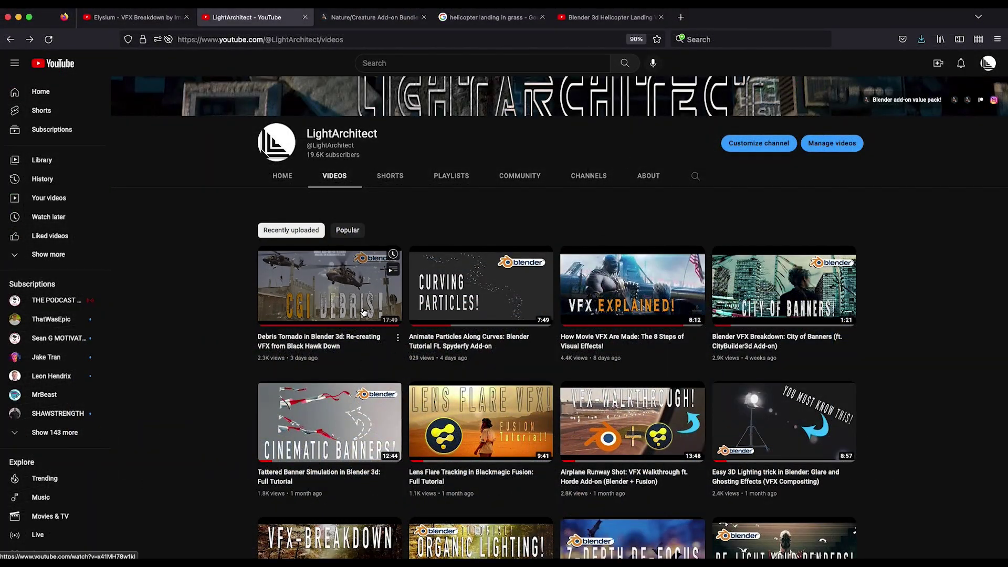
Browse the image search results for helicopters landing in grass as visual reference.
left_click(488, 18)
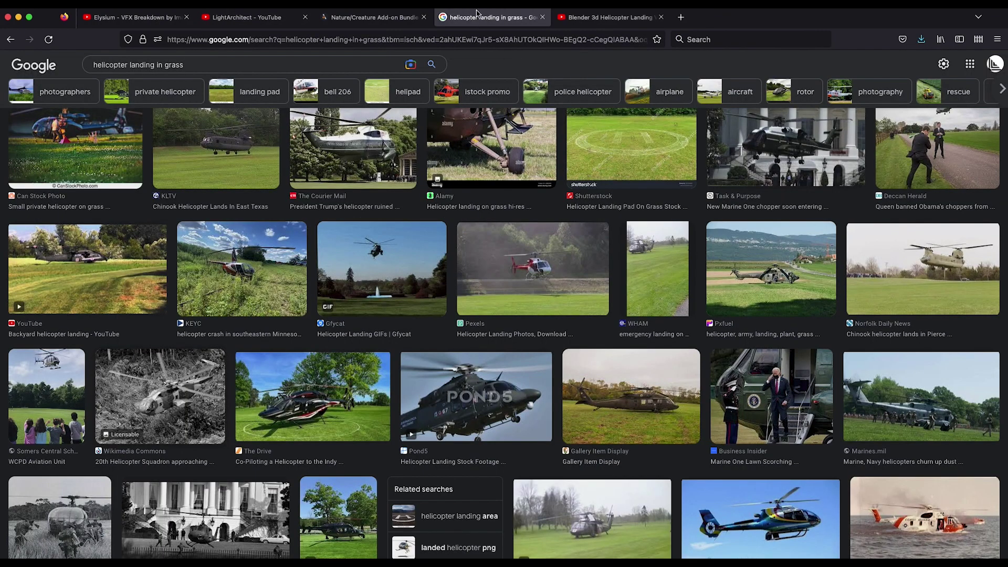
scroll(429, 270, "up", 8)
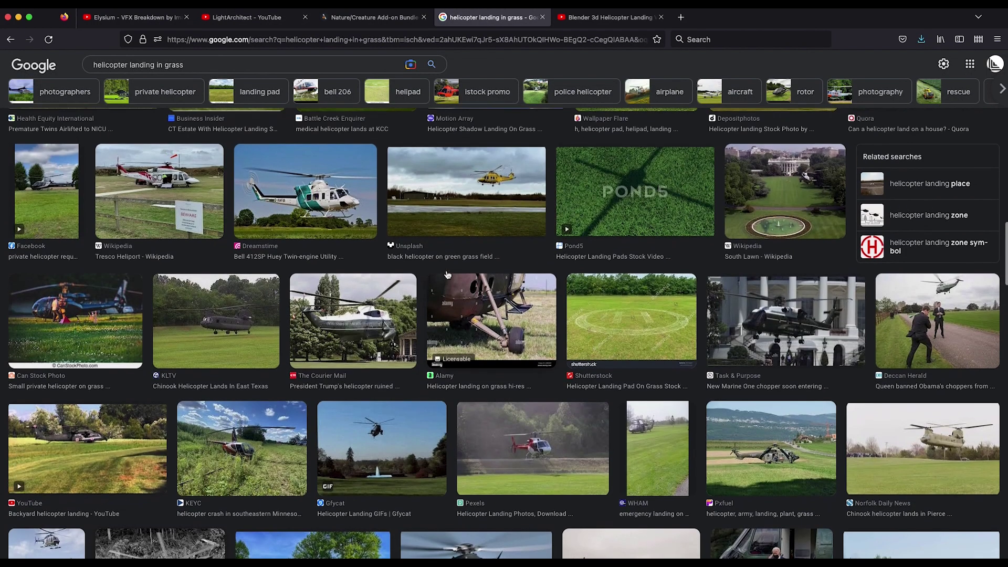
scroll(447, 275, "up", 15)
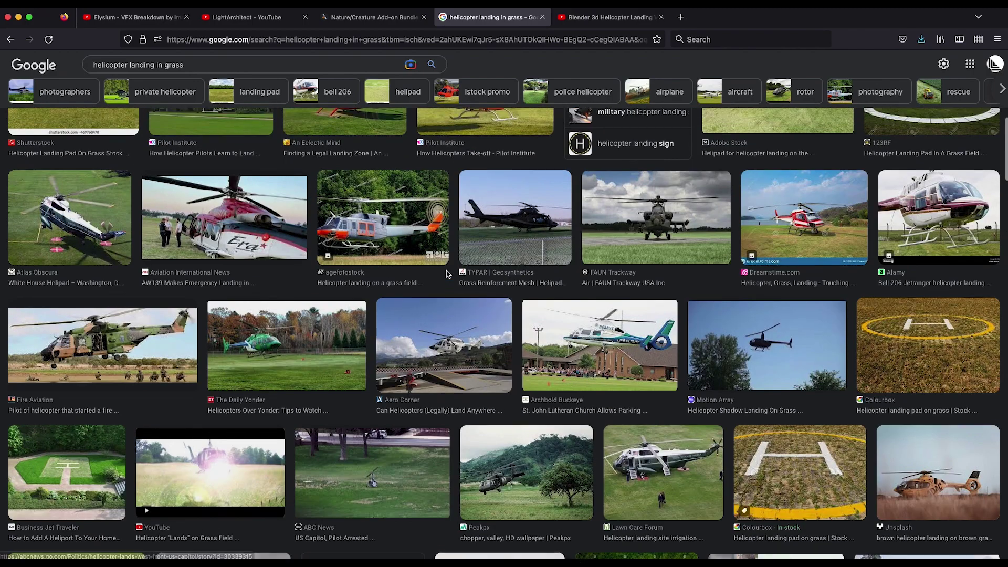
scroll(447, 275, "up", 5)
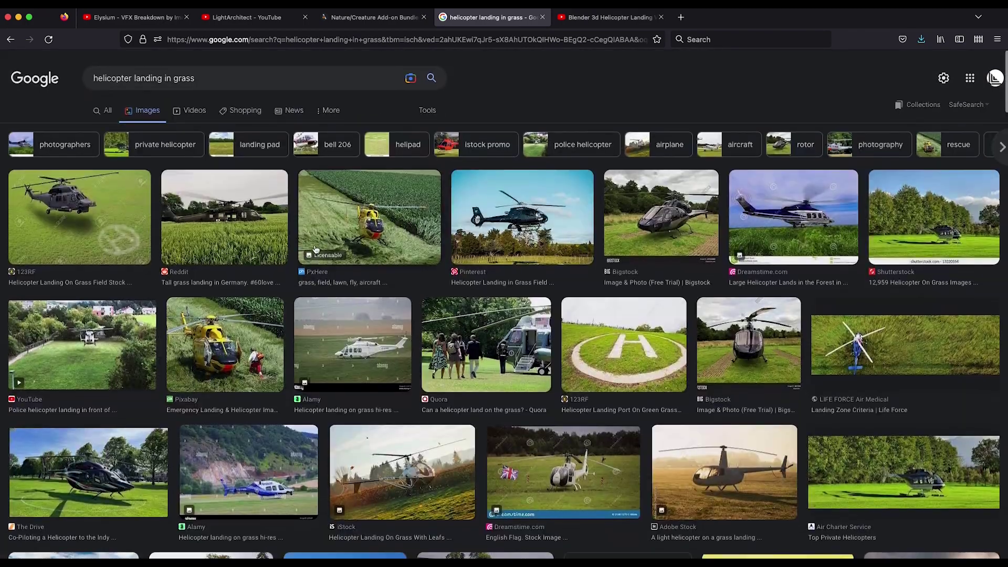
left_click(414, 231)
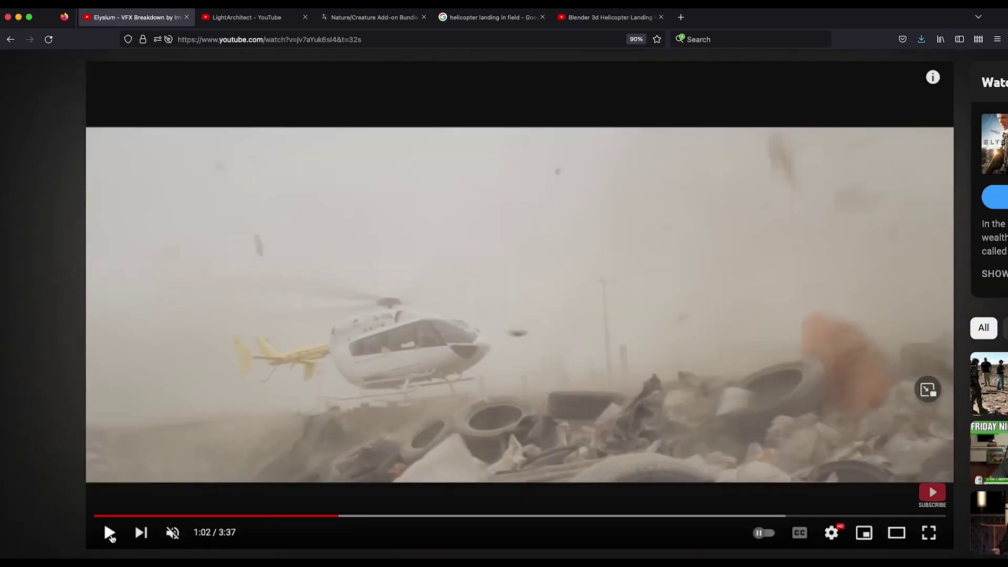
Play and pause the Elysium VFX breakdown video around 1:02 to examine the aircraft landing in dust and debris.
left_click(112, 538)
left_click(486, 336)
left_click(105, 524)
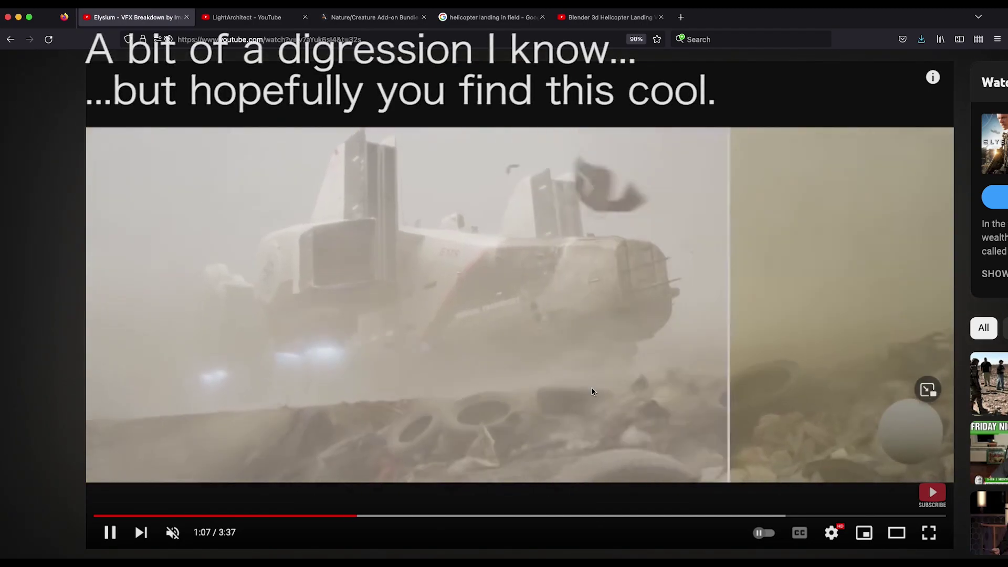
left_click(650, 313)
left_click(643, 283)
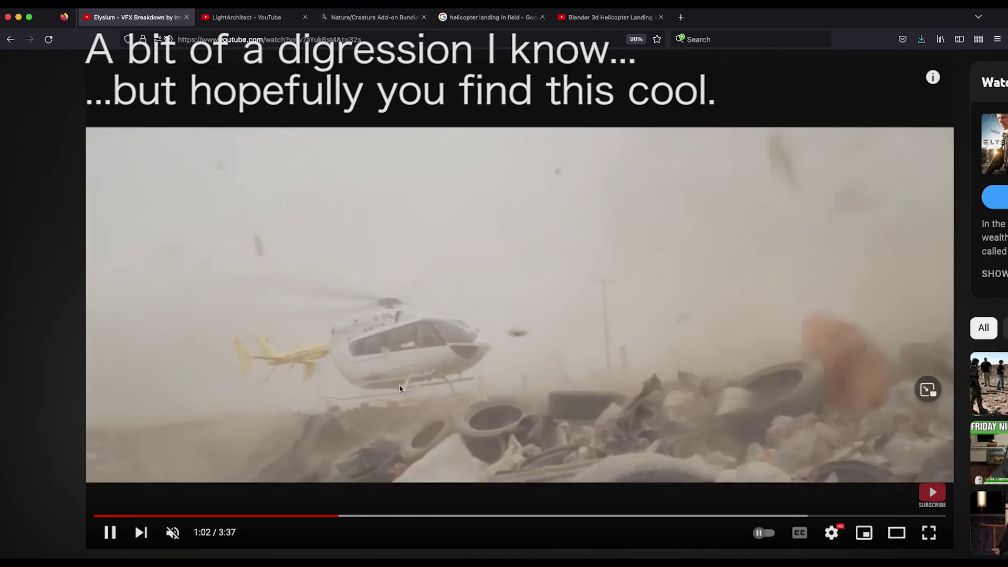
left_click(385, 319)
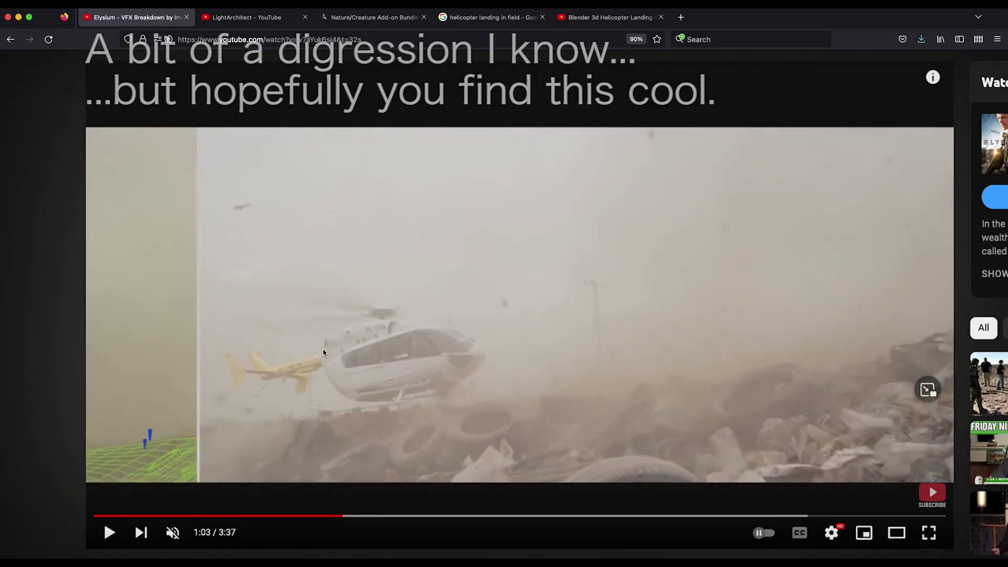
left_click(371, 347)
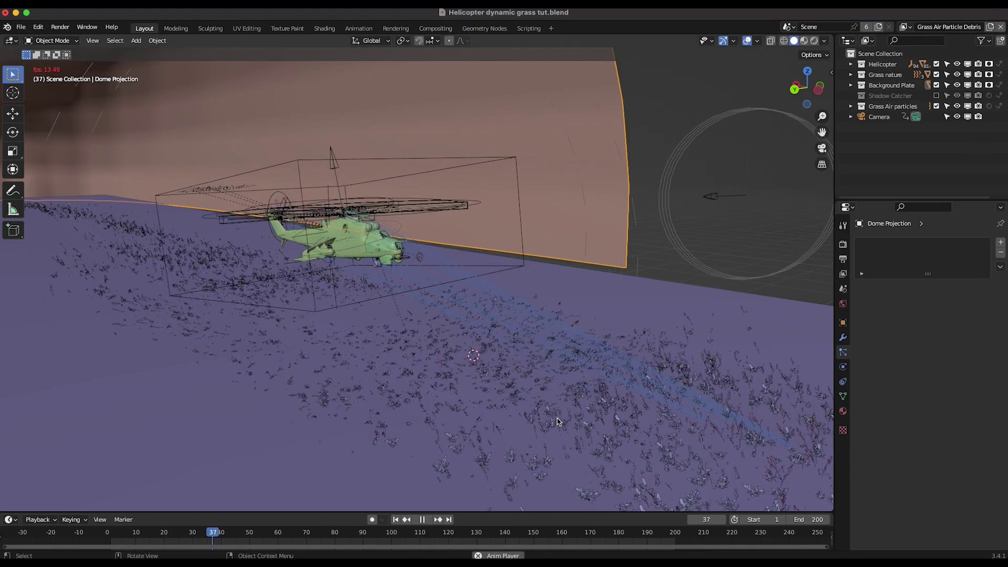
Switch to Blender and examine the playing helicopter grass simulation from different angles.
middle_click_drag(601, 449, 555, 434)
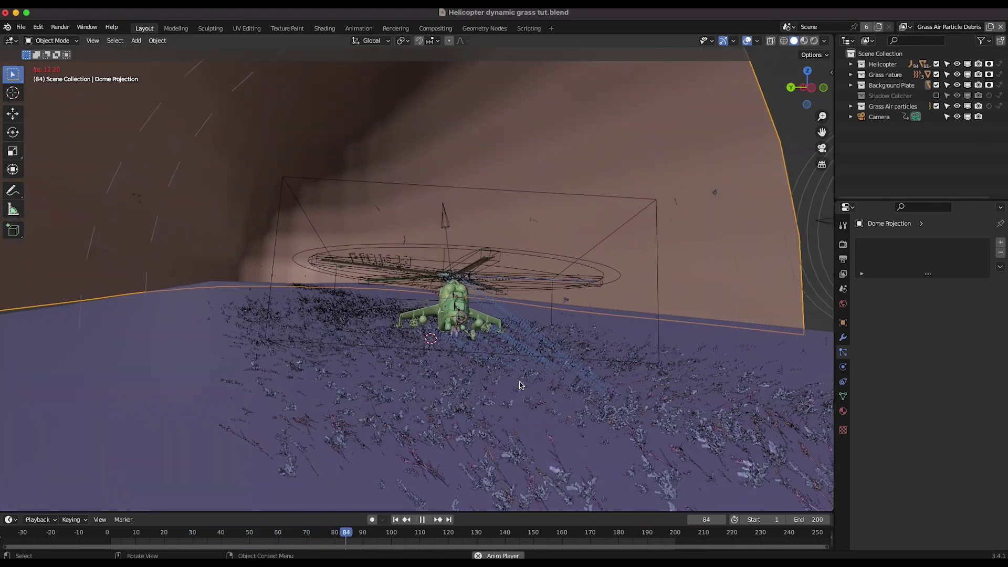
middle_click_drag(593, 402, 623, 402)
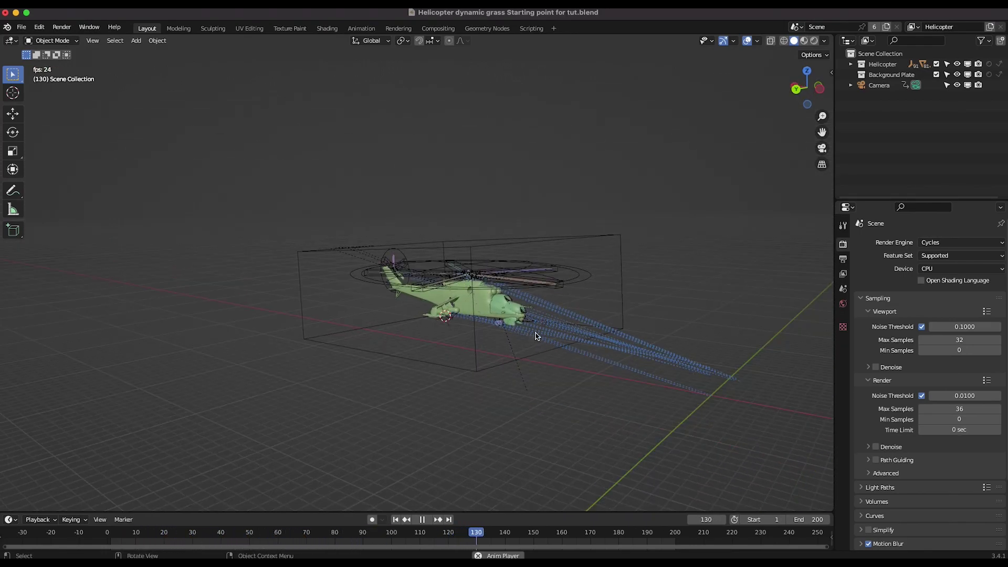
Stop the playback, return to frame 1, and add a mesh plane scaled uniformly by about 18.76.
left_click(422, 519)
left_click(395, 519)
middle_click_drag(585, 226, 674, 145)
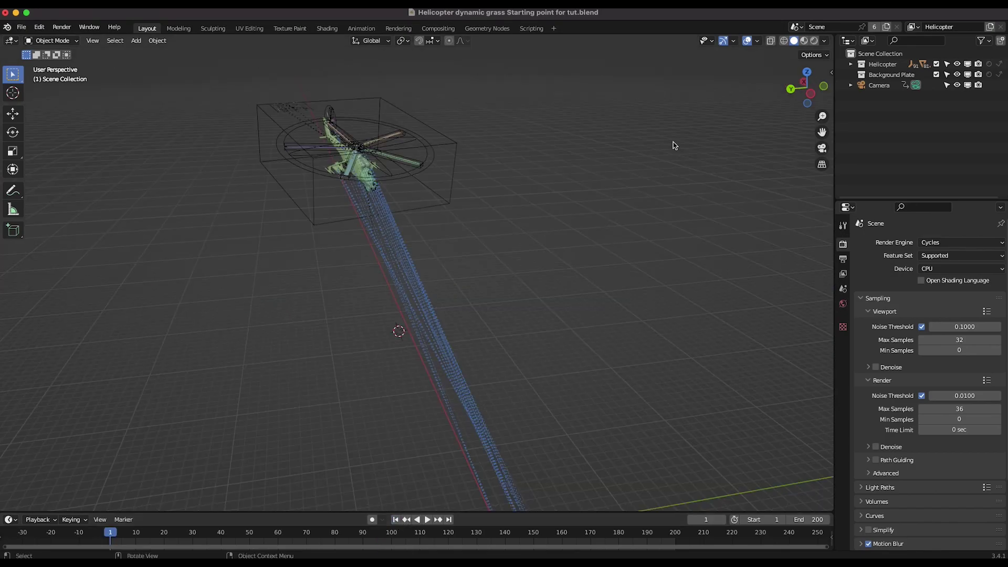
middle_click_drag(488, 187, 485, 189)
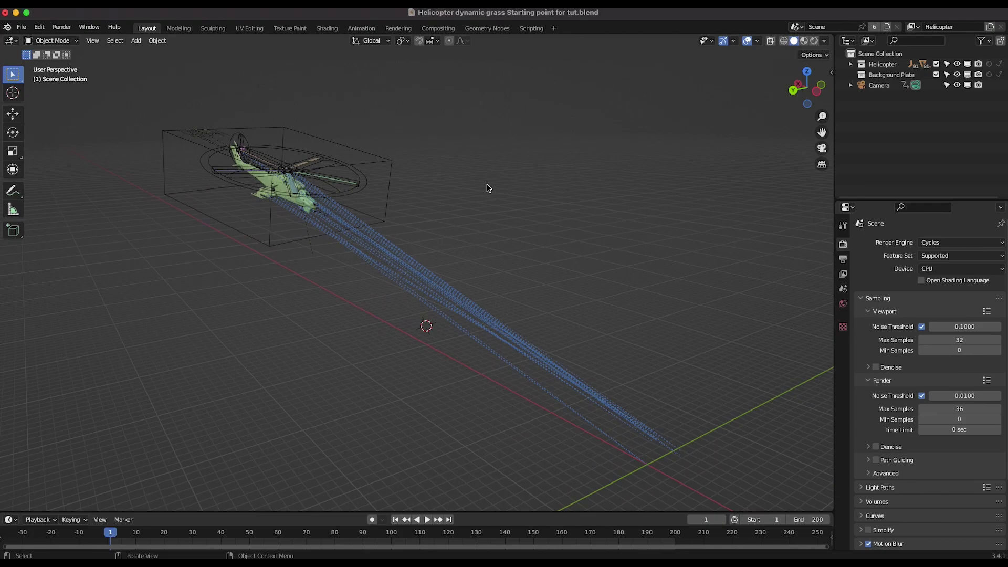
key("shift+a")
mouse_move(484, 189)
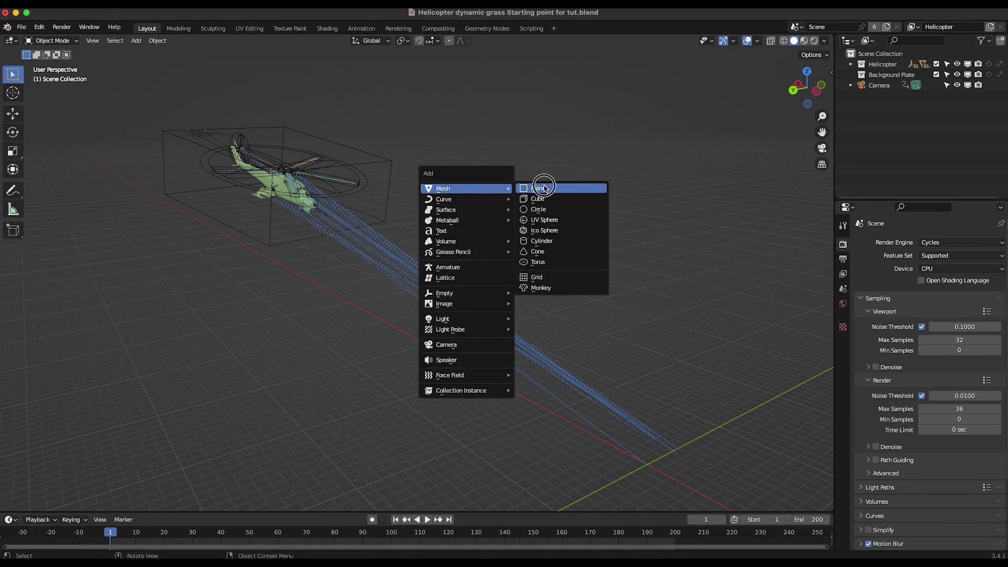
left_click(539, 188)
key("s")
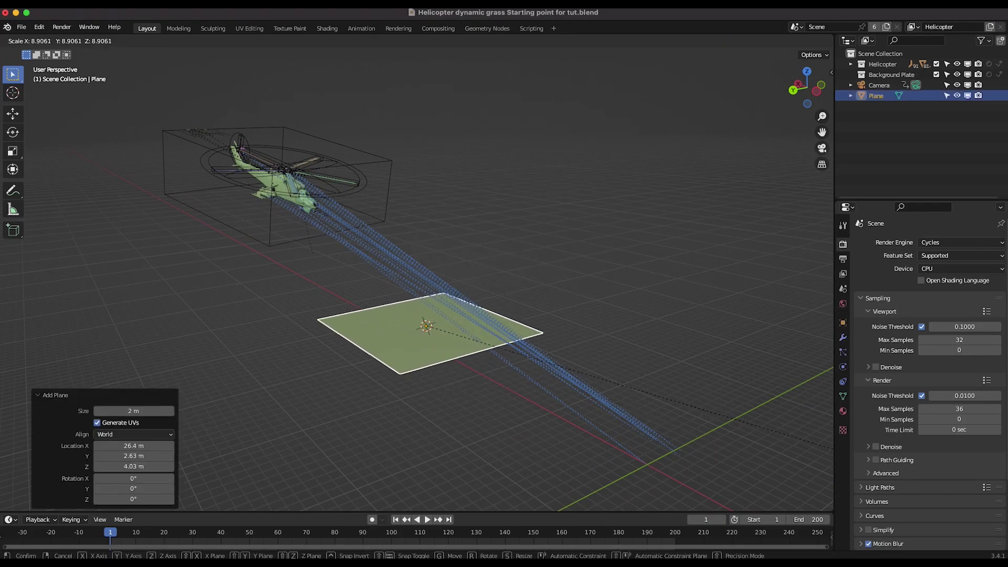
left_click(631, 407)
Position the plane just beneath the landing helicopter, checking its height against the animation up to frame 80.
key("g")
key("z")
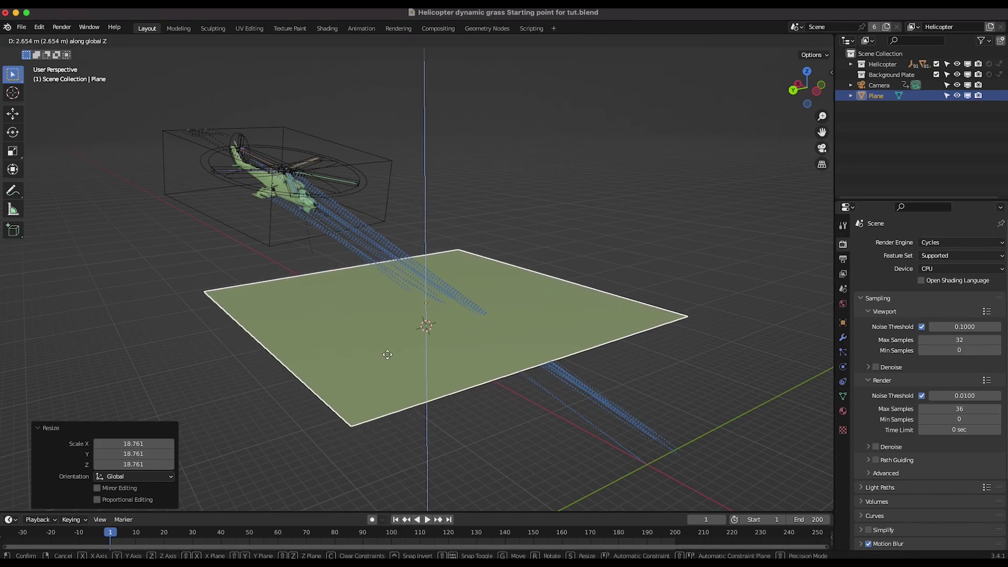
left_click(388, 354)
middle_click_drag(282, 496, 482, 366)
key("space")
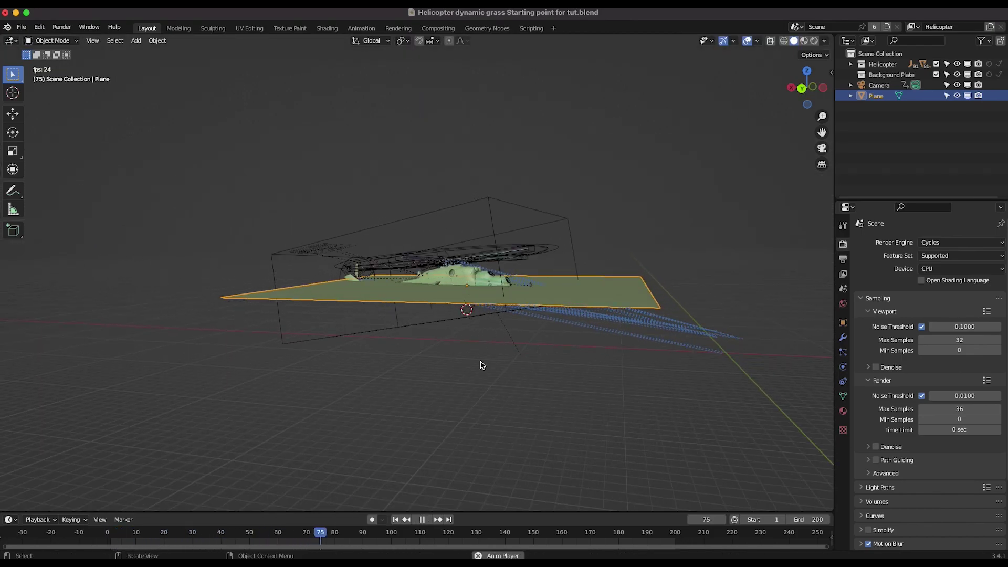
key("space")
scroll(482, 365, "down", 4)
middle_click_drag(482, 365, 572, 227)
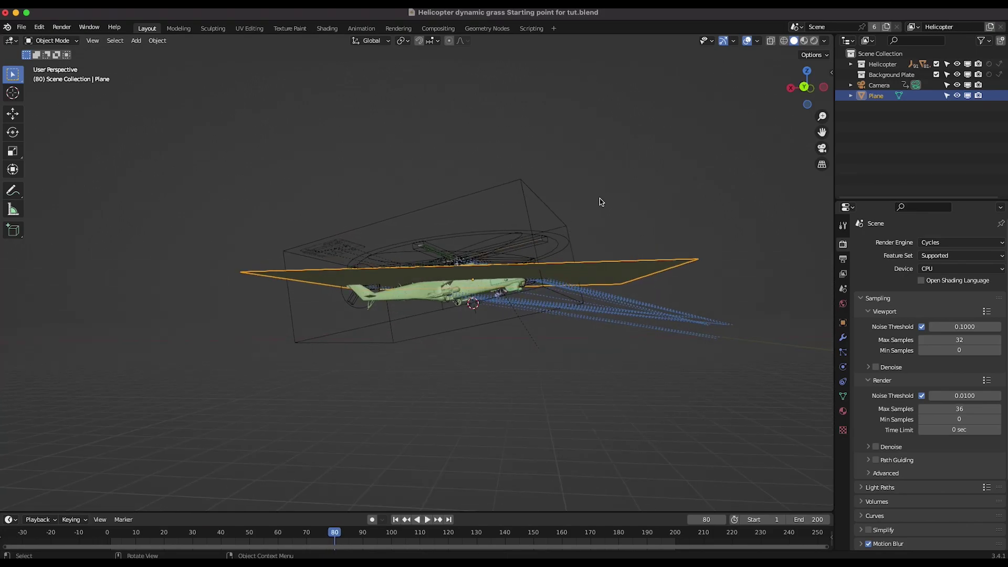
key("g")
left_click(509, 276)
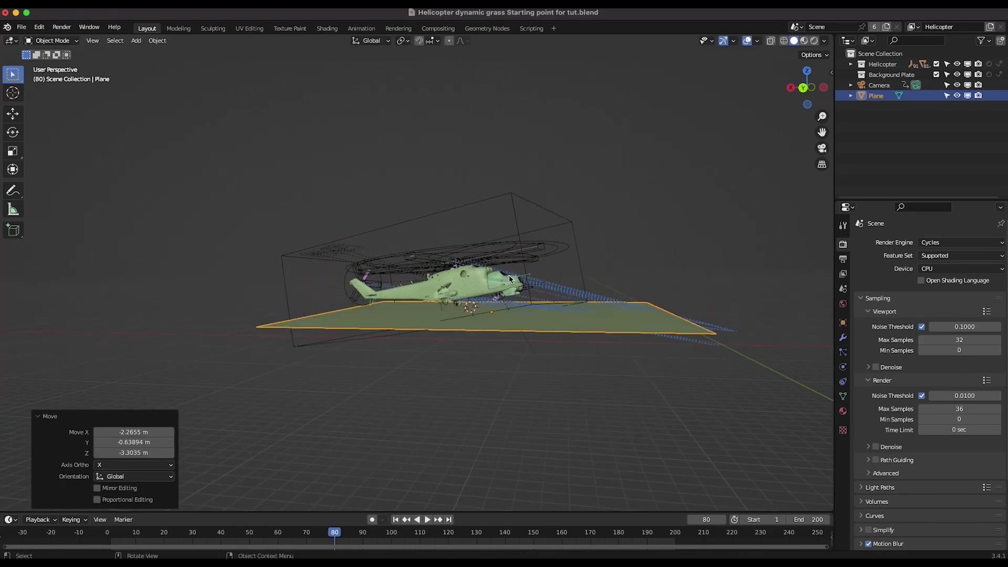
Stretch the plane along X by about 1.95 and play the animation to check its coverage of the flight path.
middle_click_drag(508, 275, 656, 410)
key("s")
key("x")
left_click(689, 429)
scroll(689, 429, "left", 8)
scroll(689, 430, "right", 6)
scroll(689, 429, "left", 6)
key("space")
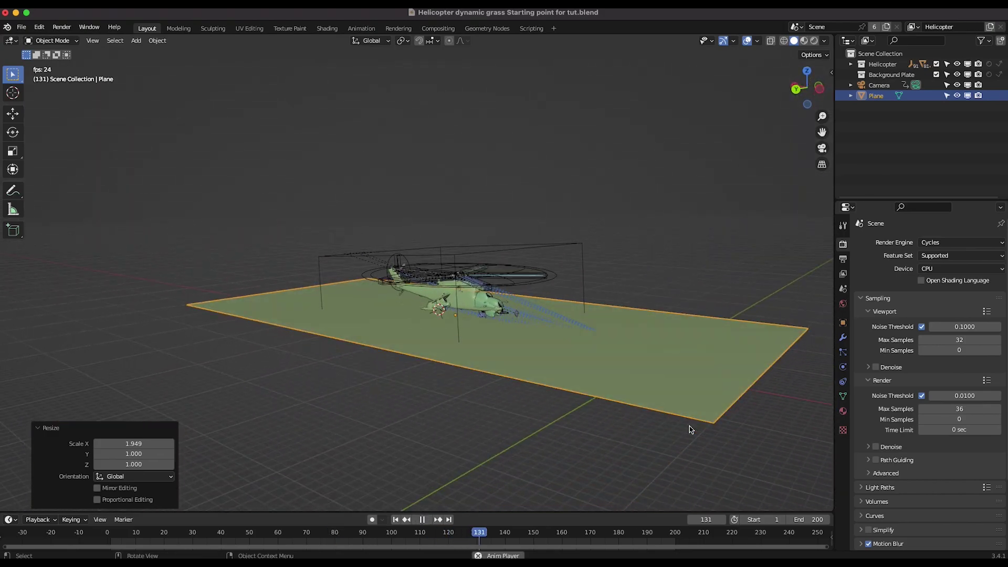
key("space")
middle_click_drag(690, 430, 509, 267)
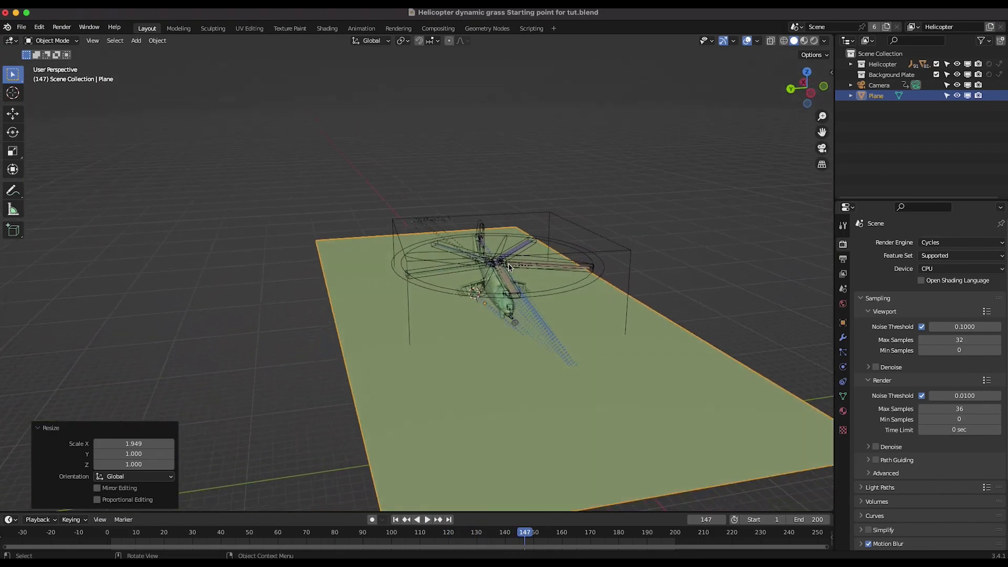
Apply all transforms to the plane.
key("ctrl+a")
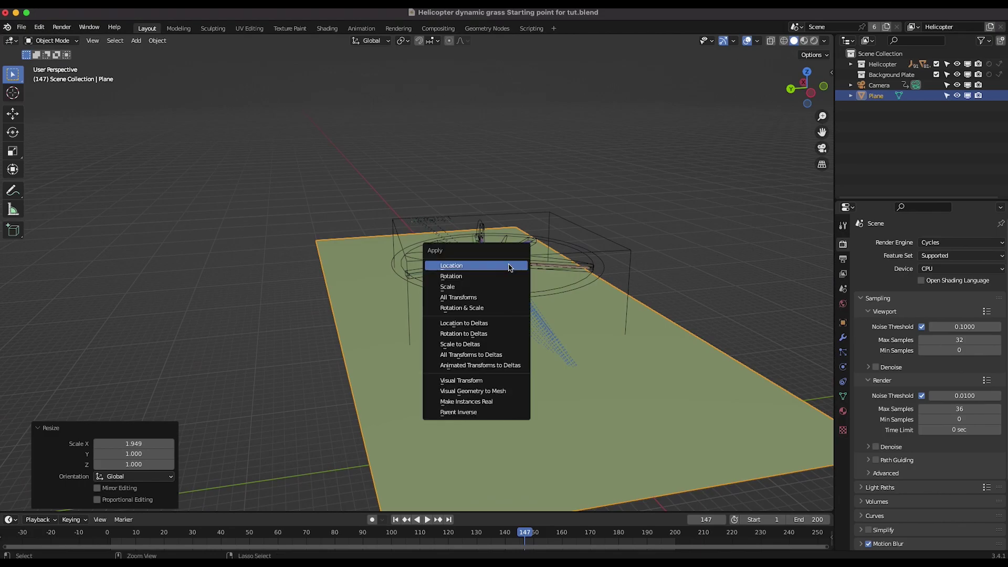
left_click(470, 298)
scroll(420, 299, "up", 3)
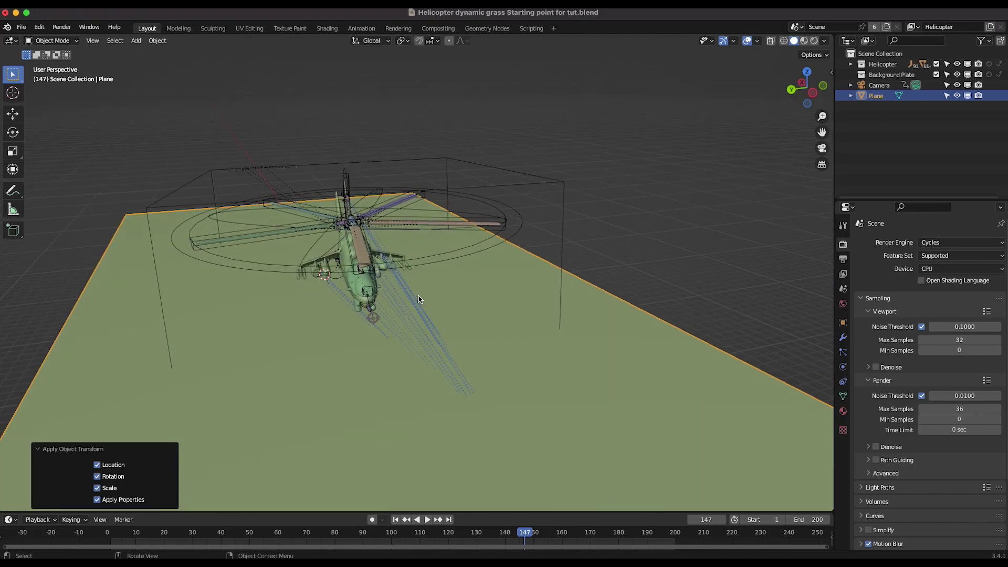
scroll(419, 299, "down", 5, "shift")
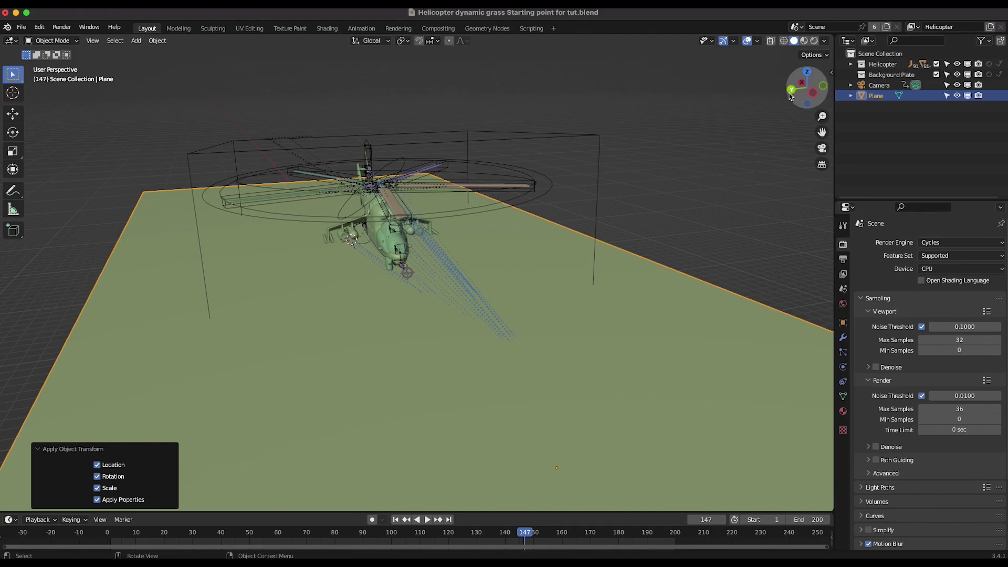
Rename the plane as Groundplane and deselect it.
double_click(878, 96)
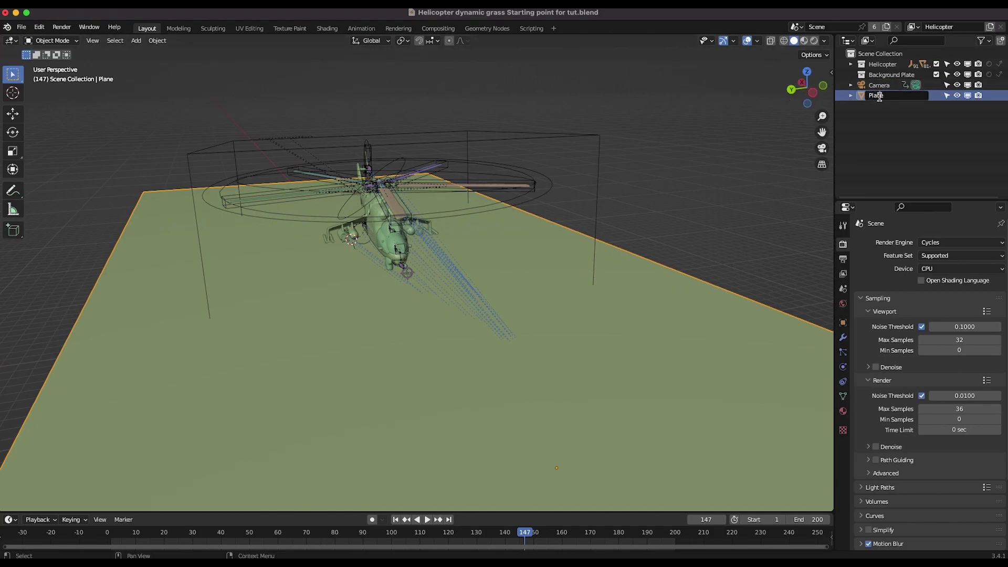
type("Groundplane")
key("Return")
left_click(639, 258)
Add a particle system to Groundplane, set its type to Hair, and enable the Advanced options.
left_click(843, 352)
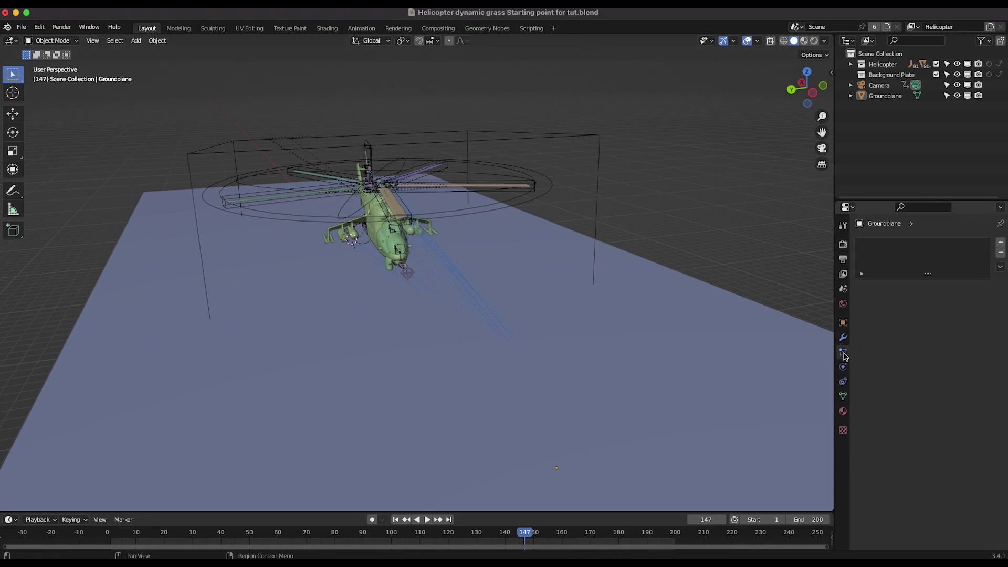
left_click(1002, 245)
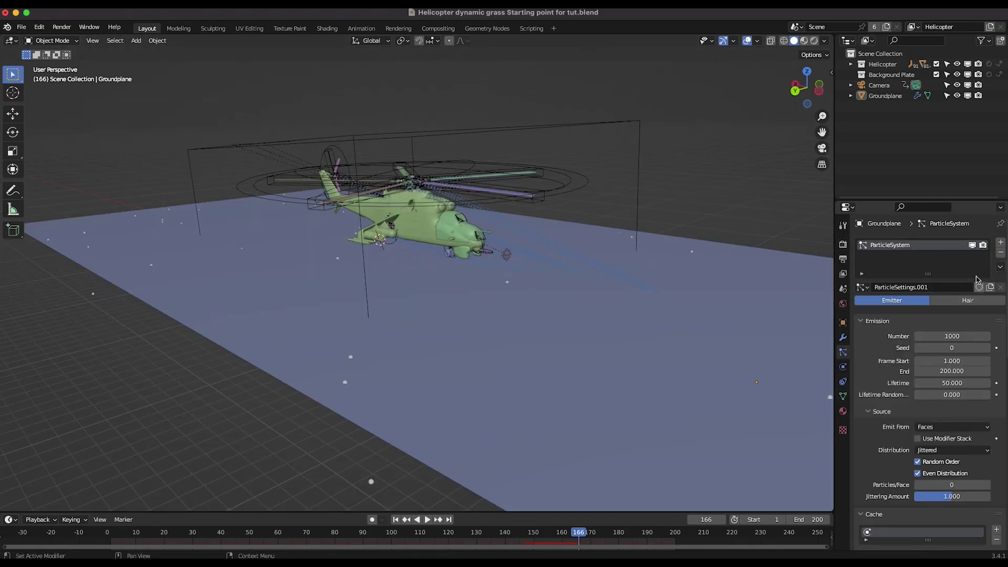
left_click(963, 301)
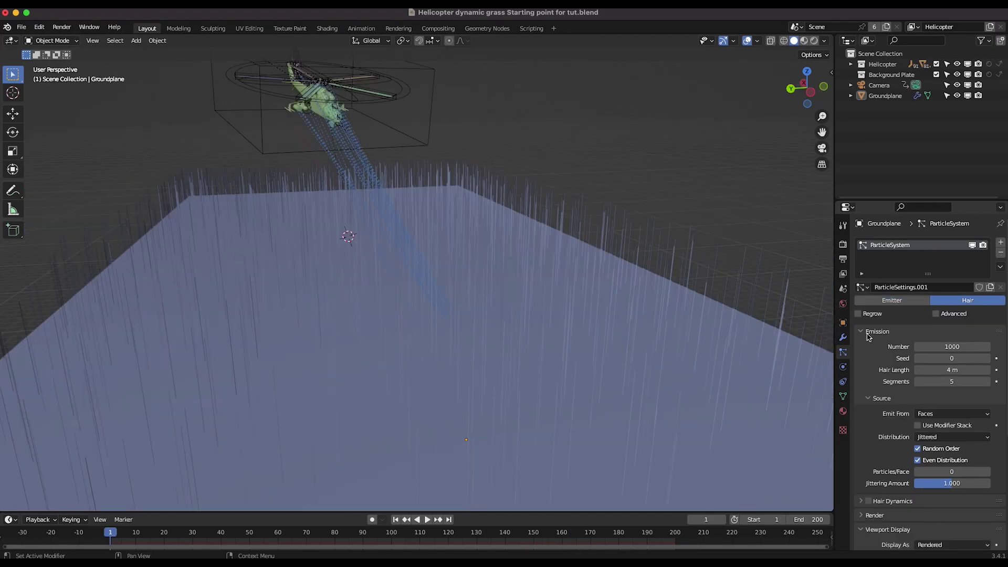
left_click(937, 314)
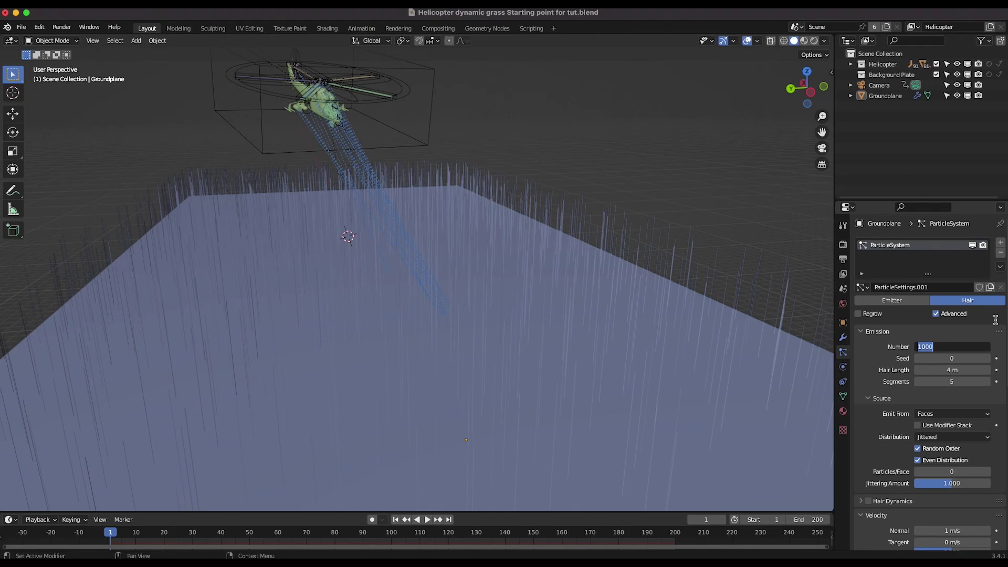
Set the hair particle number to 500 and collapse the Velocity settings.
key("Return")
middle_click_drag(529, 297, 508, 195)
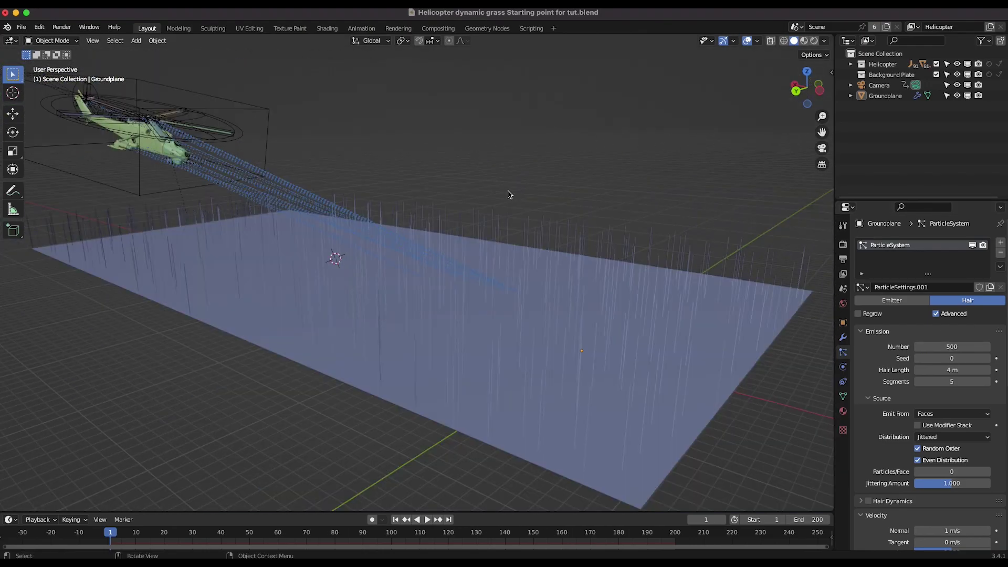
scroll(508, 194, "right", 5)
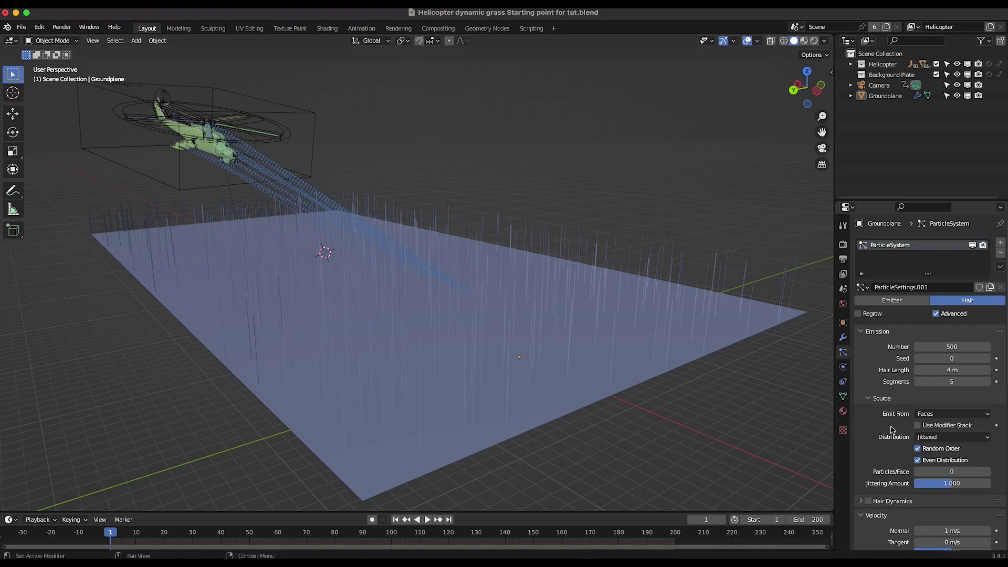
scroll(891, 430, "down", 8)
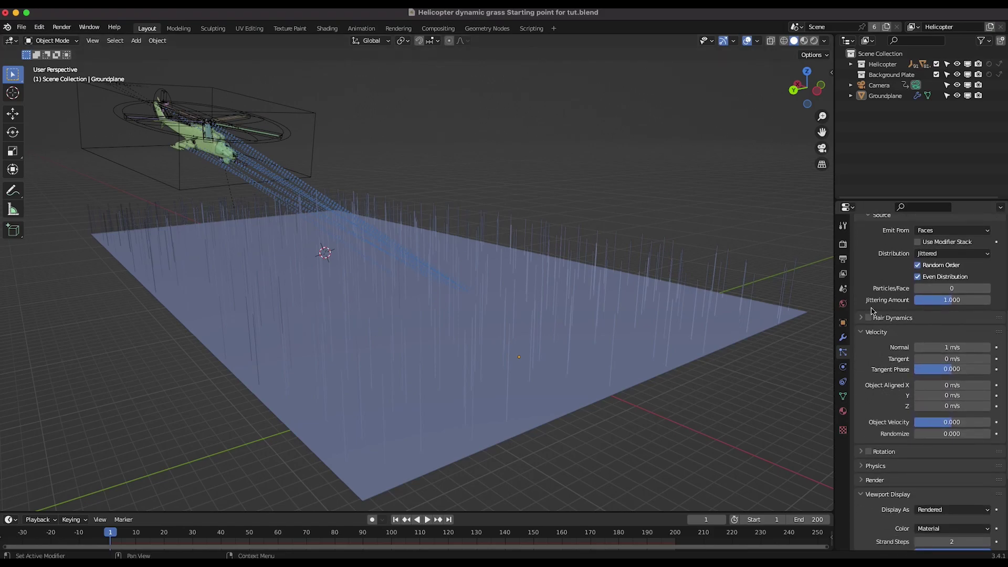
left_click(861, 332)
scroll(881, 347, "down", 2)
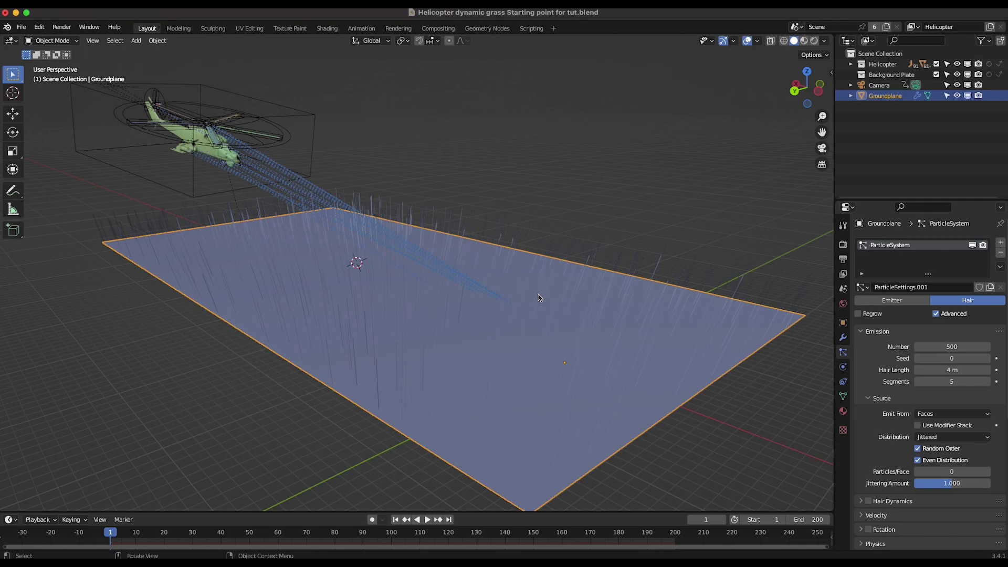
Show the Nisarga Lite add-on controls and review the available asset categories.
key("n")
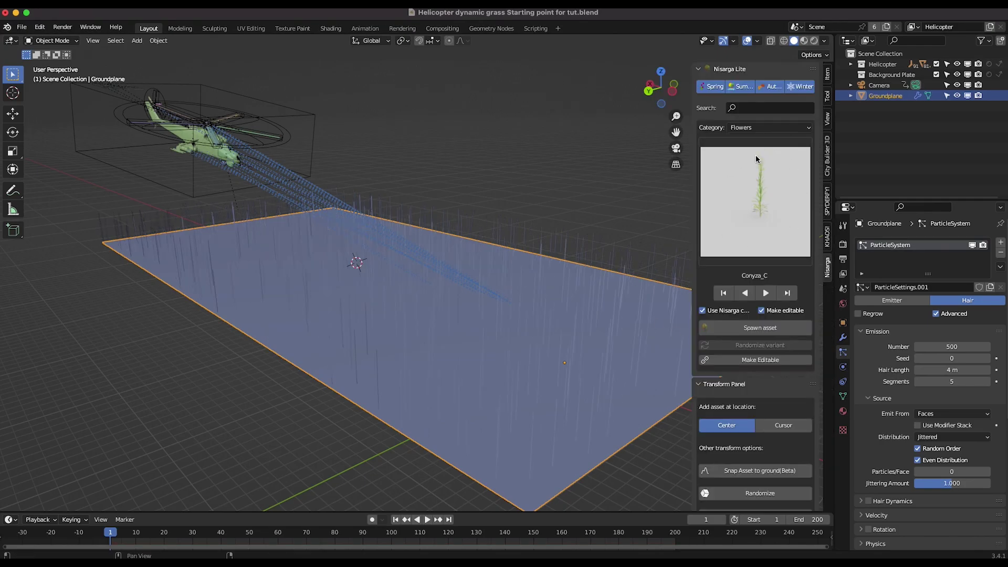
left_click(770, 128)
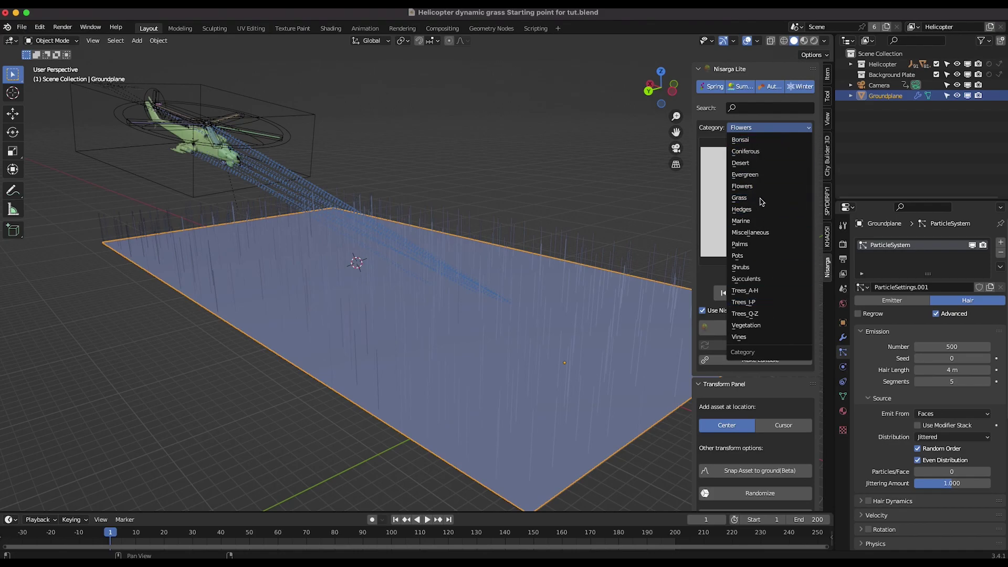
left_click(770, 128)
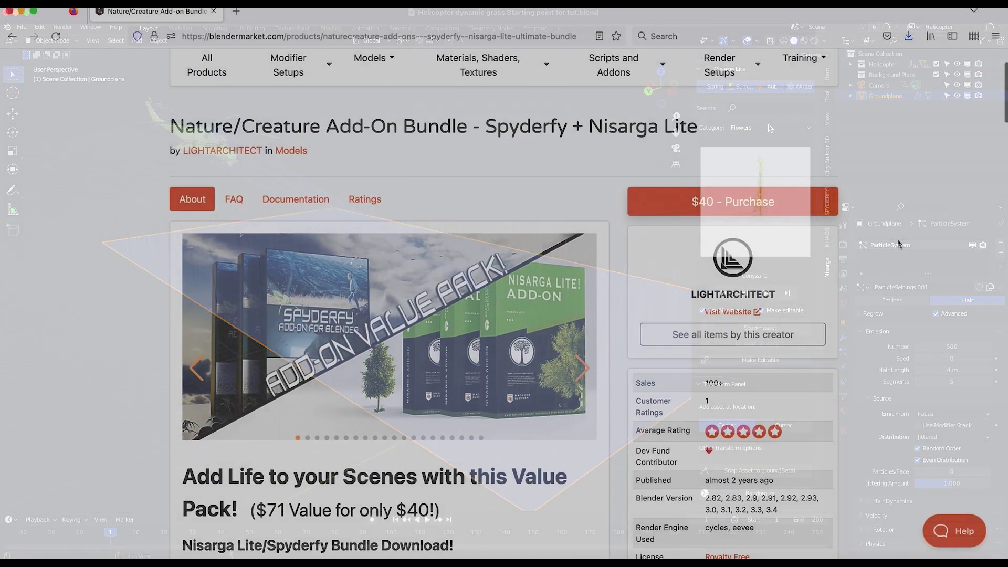
Switch to the browser and examine the preview images and description on the Blender Market page of the Spyderfy + Nisarga Lite bundle.
scroll(423, 269, "down", 1)
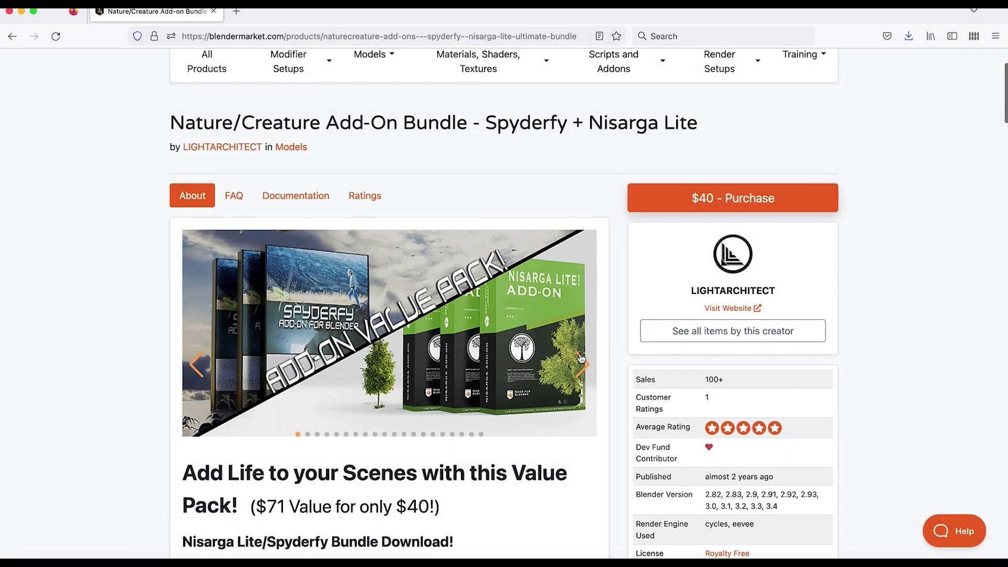
left_click(581, 362)
left_click(581, 364)
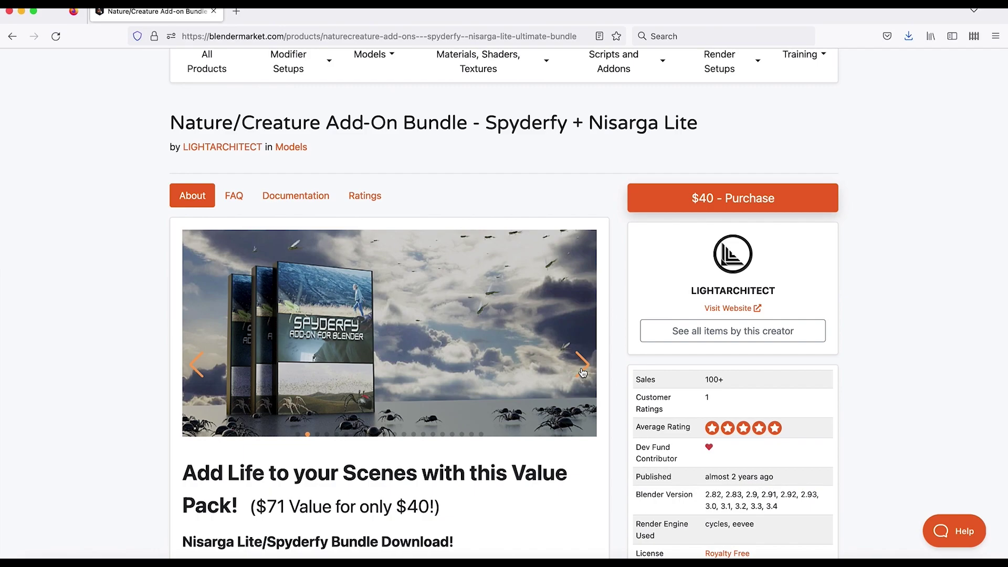
left_click(581, 364)
left_click(582, 368)
left_click(582, 369)
scroll(814, 392, "down", 15)
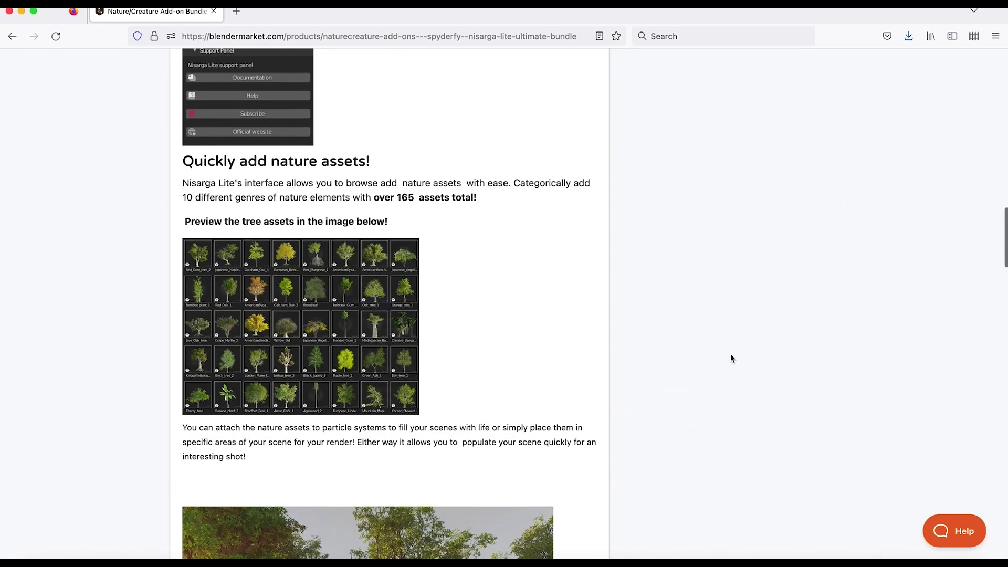
scroll(732, 358, "down", 20)
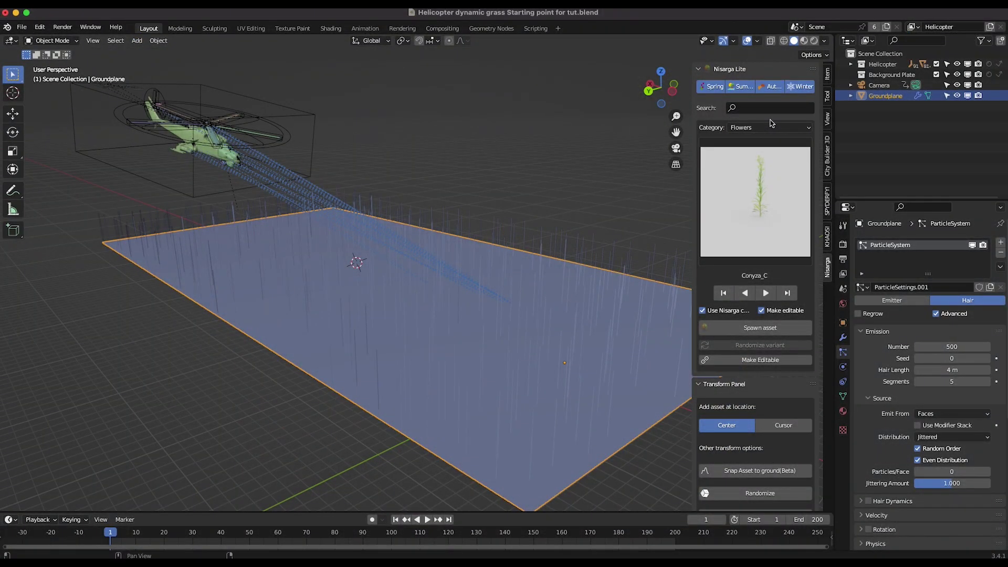
Back in Blender, spawn the Elephant-Grass_A asset from Nisarga's Grass category.
left_click(764, 130)
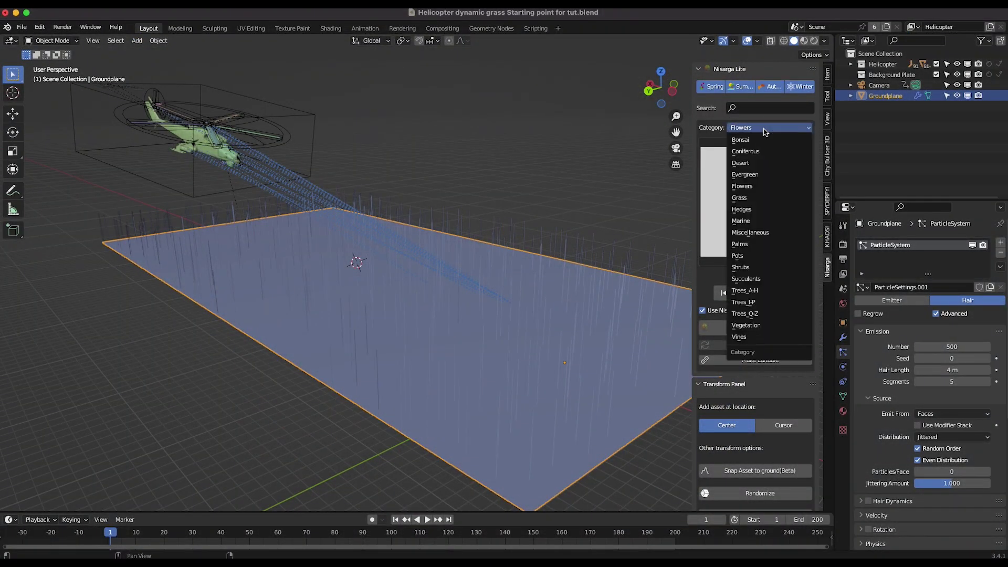
left_click(752, 200)
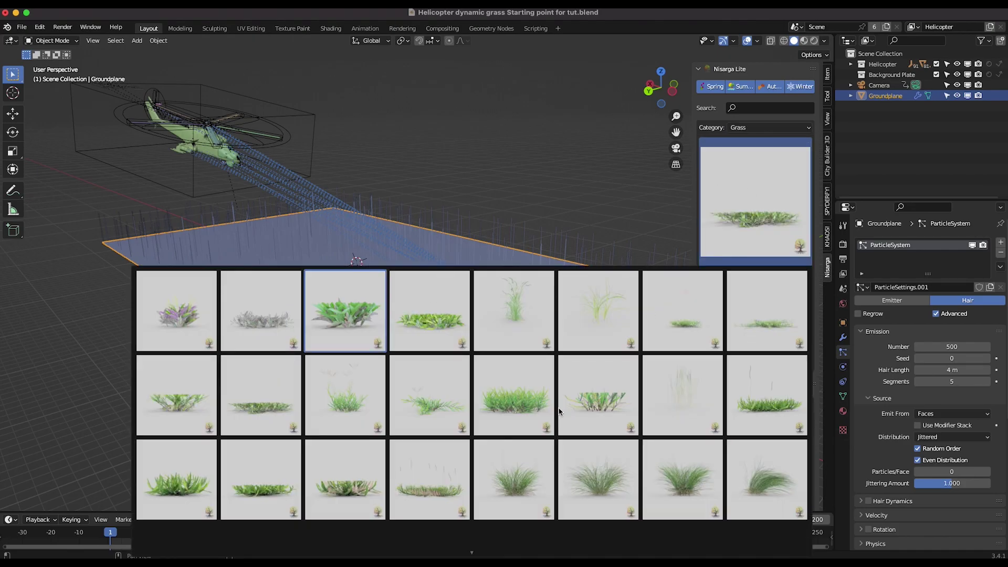
left_click(579, 319)
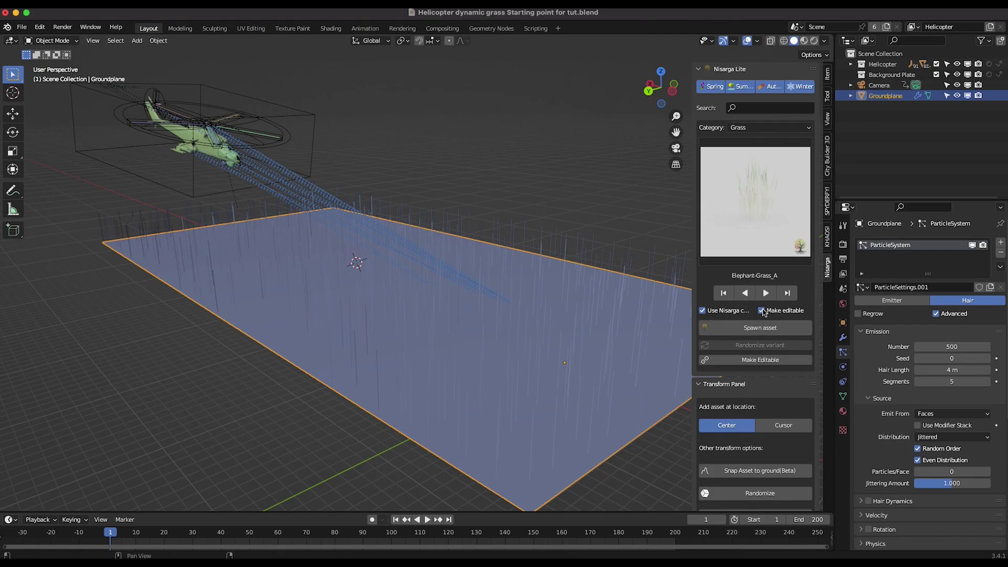
left_click(760, 328)
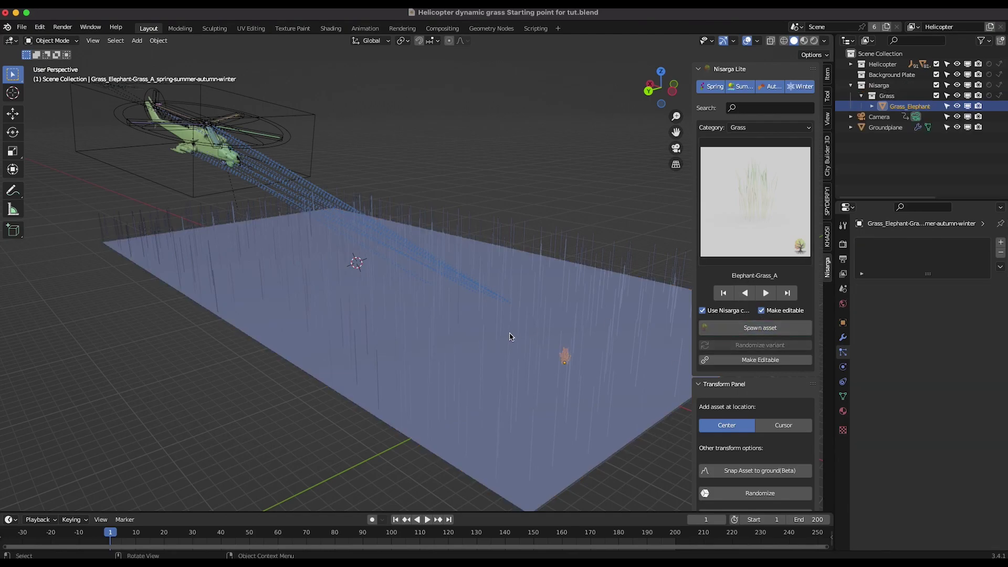
Move the elephant grass off the Groundplane and scale it up by about 4.6.
key("g")
left_click(229, 343)
key("s")
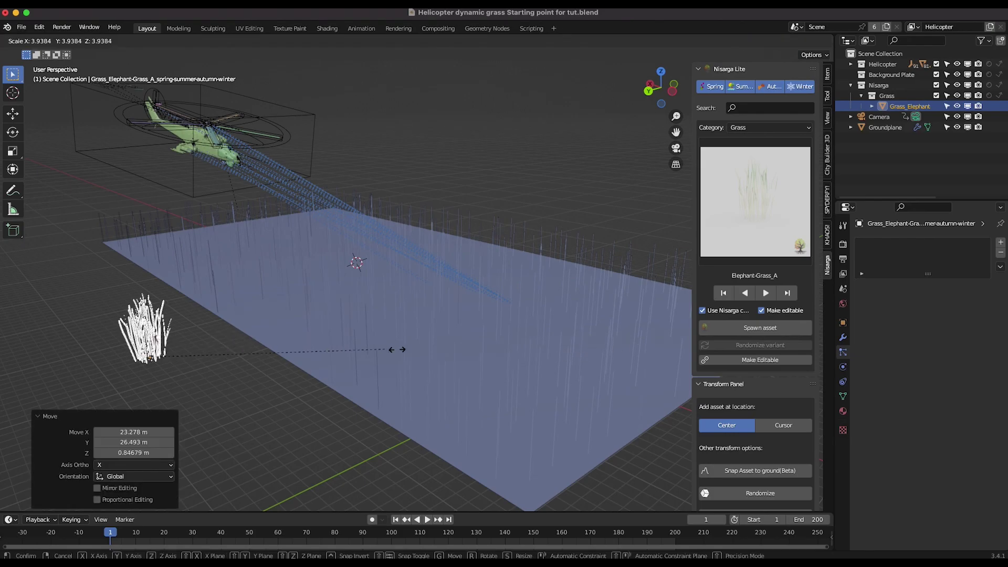
left_click(394, 348)
Spawn the Common-Yarrow_D asset from Nisarga's Flowers category.
left_click(770, 128)
left_click(753, 188)
left_click(752, 188)
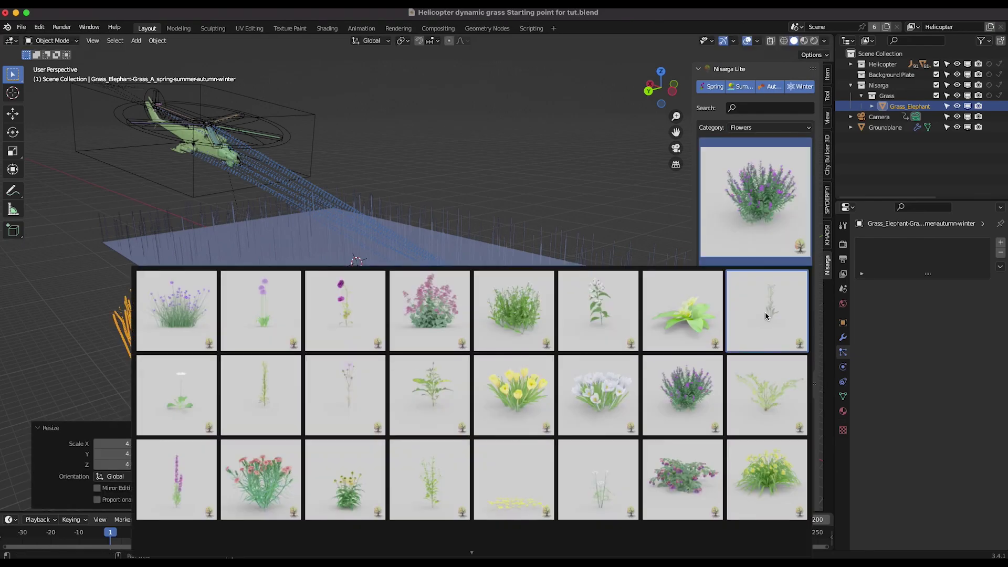
left_click(765, 303)
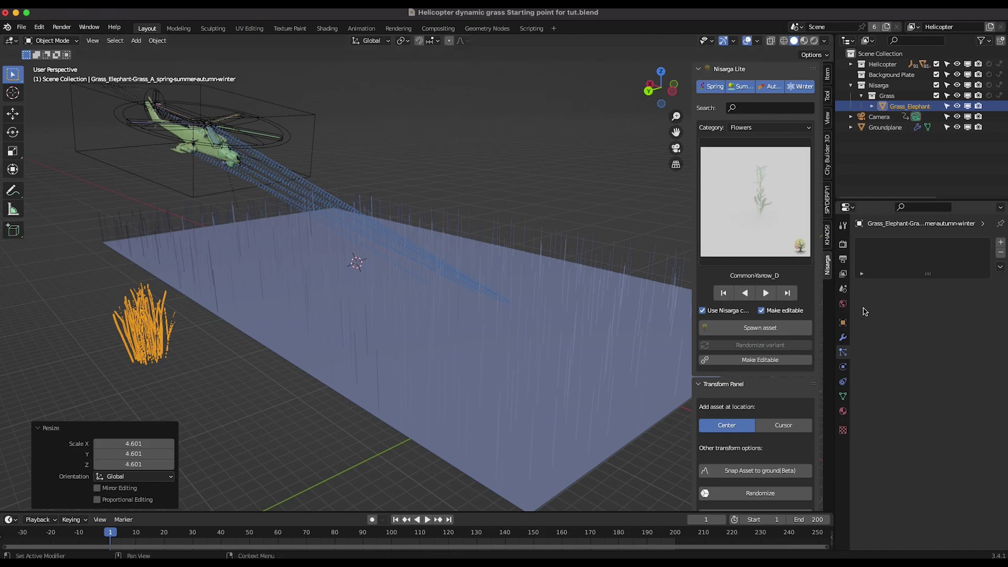
left_click(768, 331)
Enlarge the Common-Yarrow flower to a scale of about 20.7 and place it beside the elephant grass.
key("s")
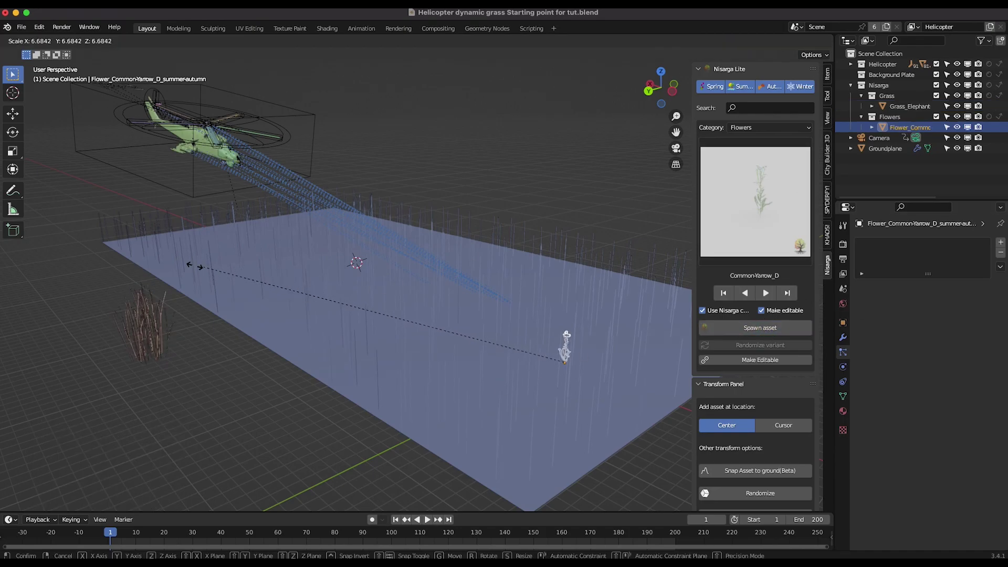
left_click(188, 268)
key("g")
left_click(74, 340)
key("s")
left_click(474, 269)
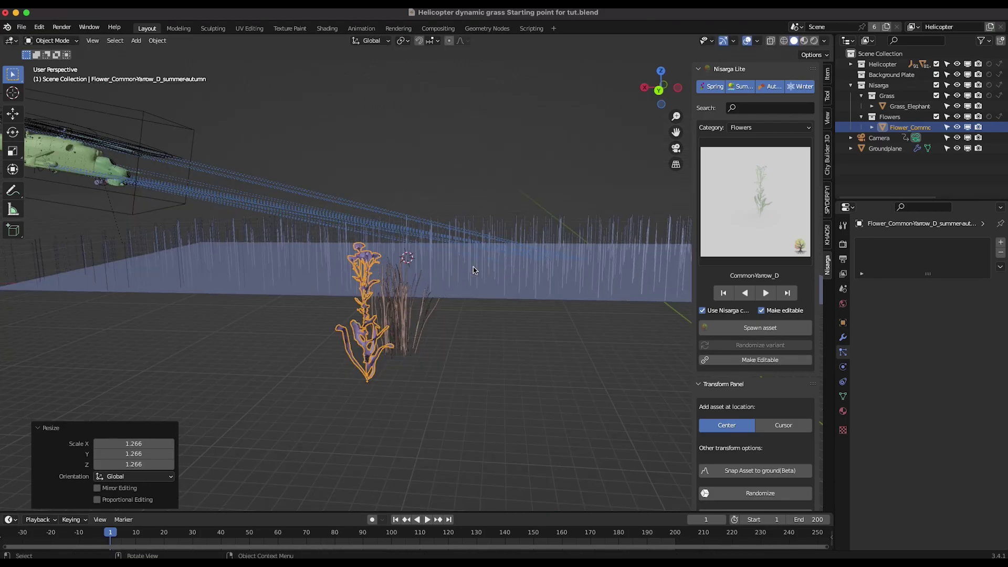
Spawn the Daucus_D flower and place it beside the elephant grass at a scale of about 21.5.
left_click(750, 169)
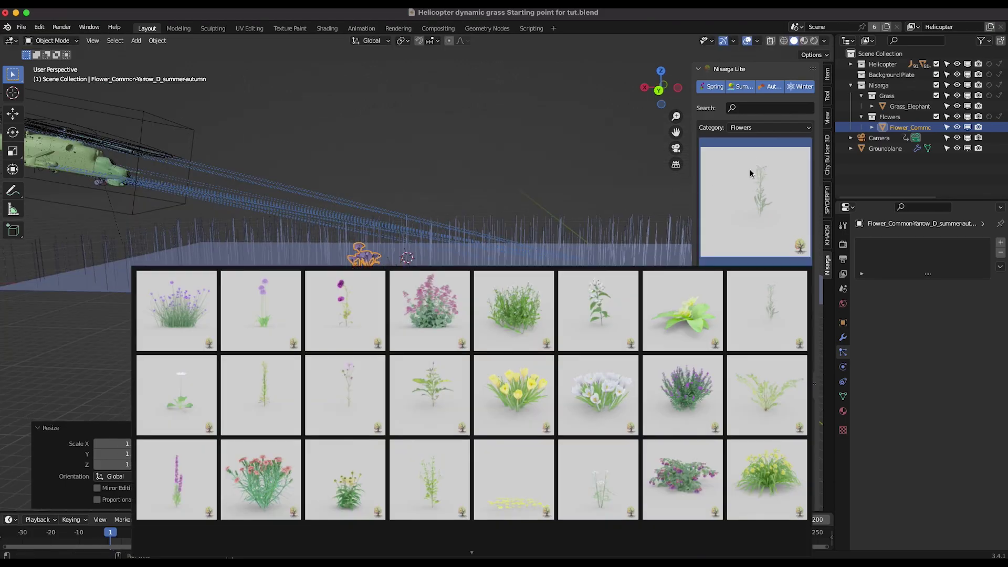
left_click(770, 400)
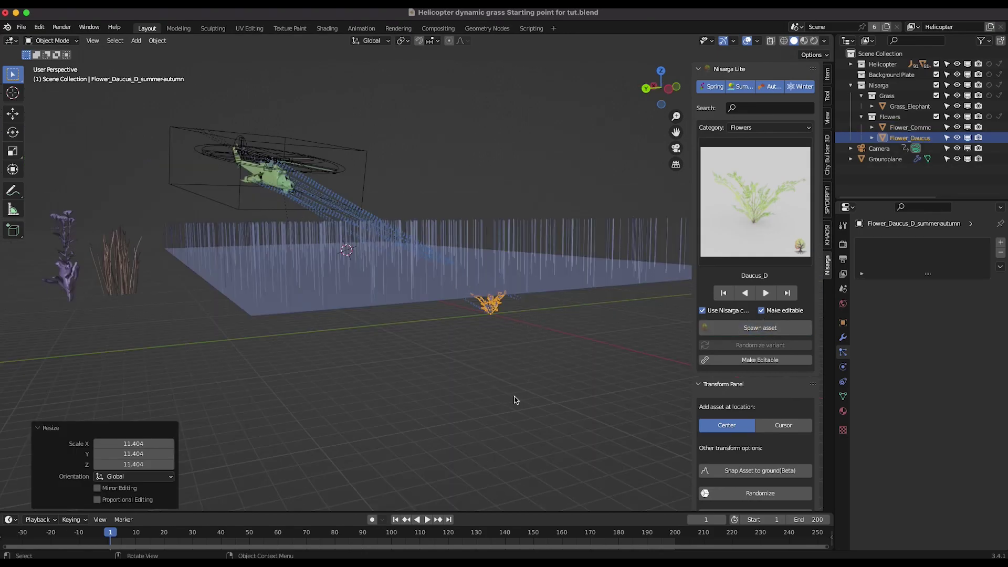
key("g")
left_click(504, 322)
middle_click_drag(504, 322, 557, 307)
key("g")
left_click(254, 348)
key("s")
left_click(318, 334)
Move the three plants into a new collection named Nature Instances and shift them farther away from the Groundplane.
scroll(318, 335, "left", 5, "shift")
scroll(318, 335, "left", 2)
scroll(318, 335, "right", 3)
left_click_drag(330, 327, 173, 407)
scroll(175, 406, "left", 5, "shift")
left_click_drag(411, 316, 222, 384)
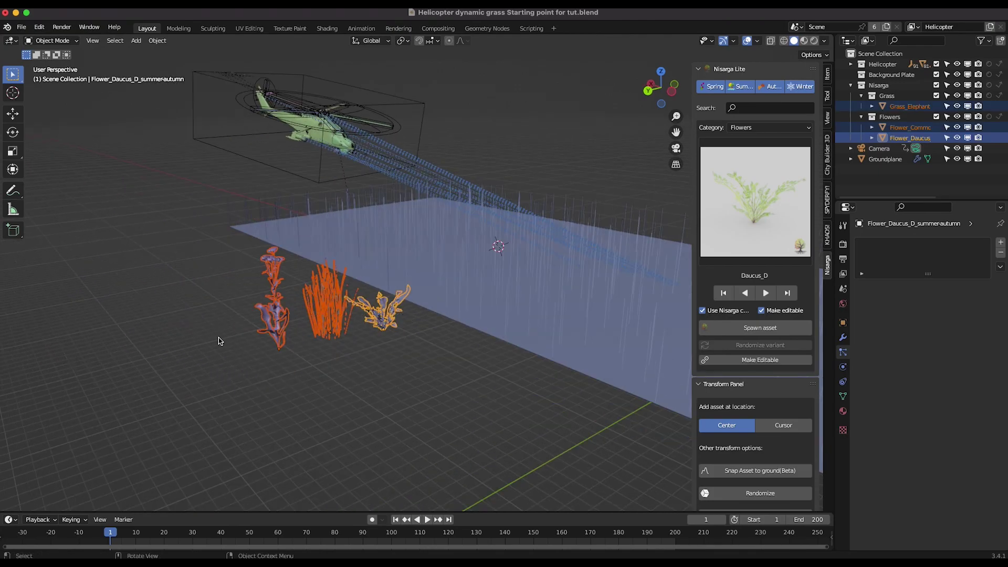
key("m")
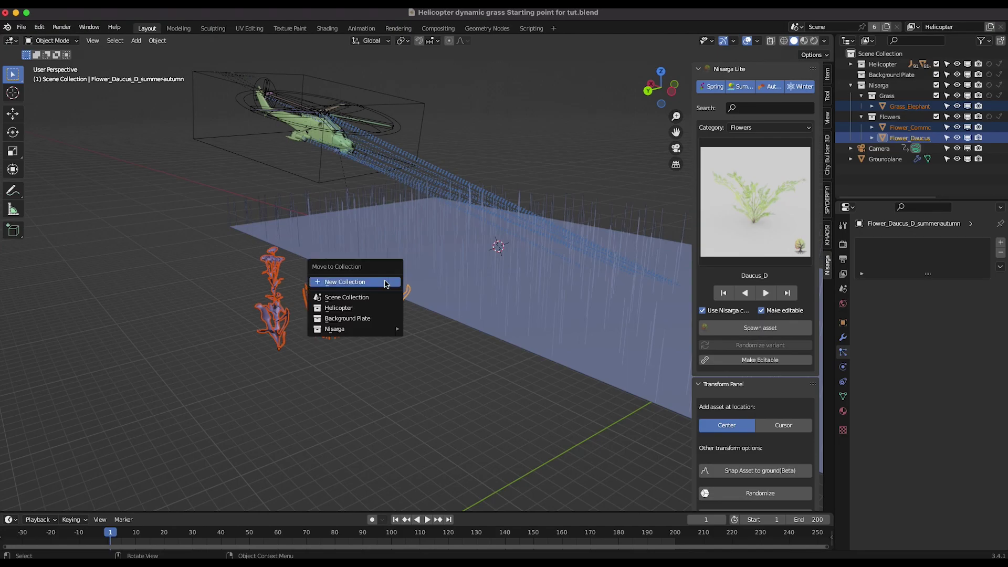
left_click(337, 283)
type("Nature Instances")
key("Return")
left_click(349, 313)
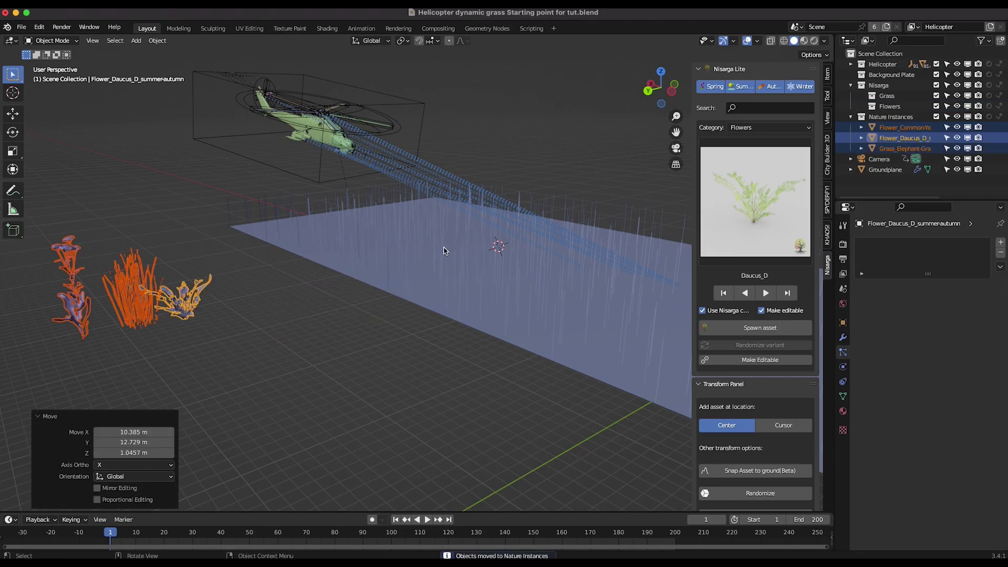
Render the Groundplane's hair particles as a Collection, using Nature Instances as the instance collection.
left_click(481, 237)
scroll(925, 307, "down", 8)
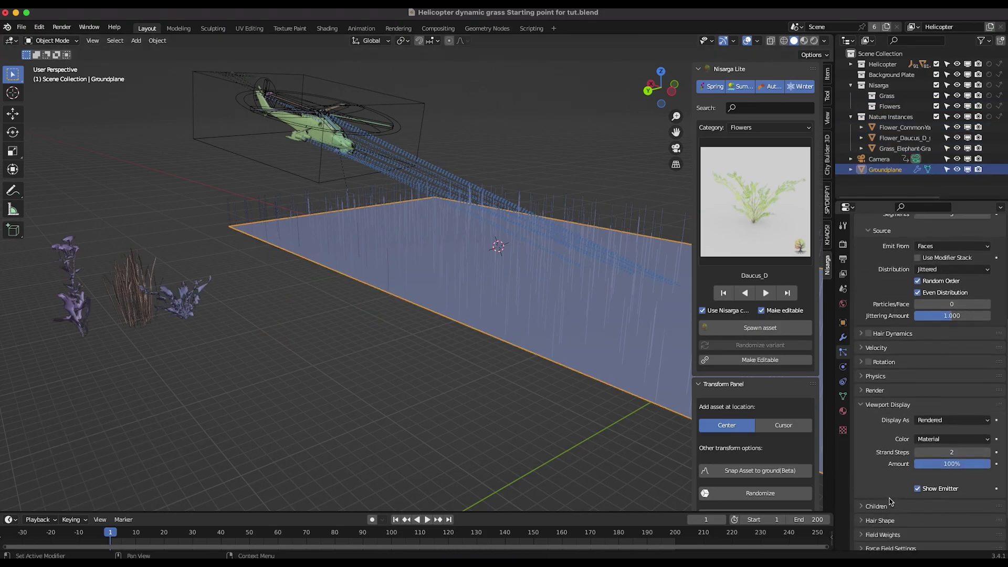
left_click(863, 353)
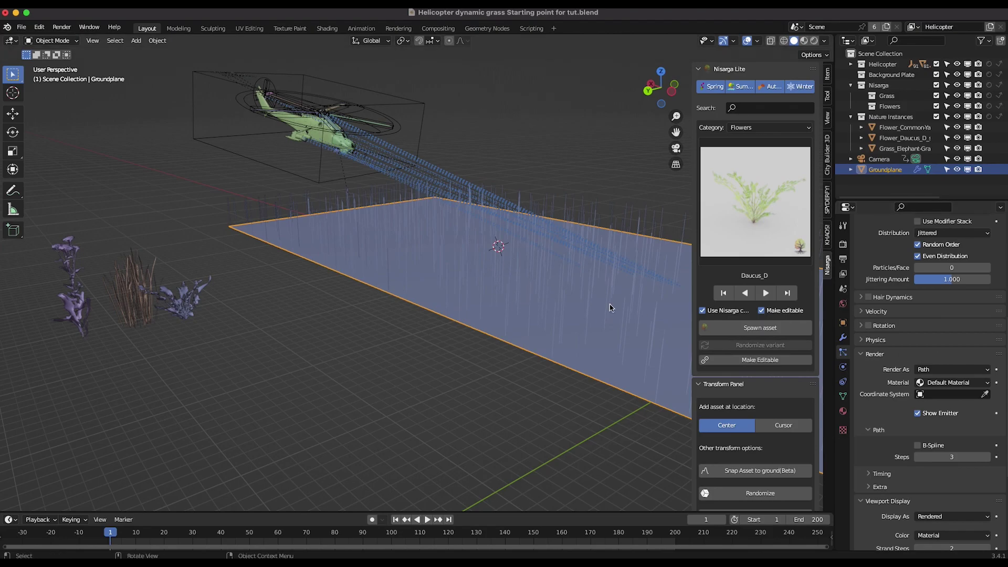
left_click(925, 369)
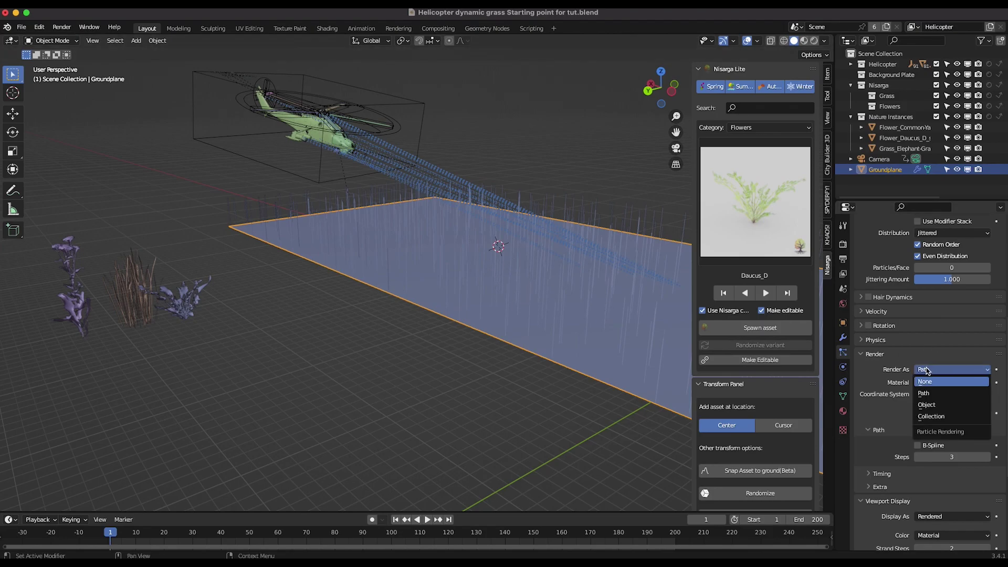
left_click(932, 417)
left_click(948, 447)
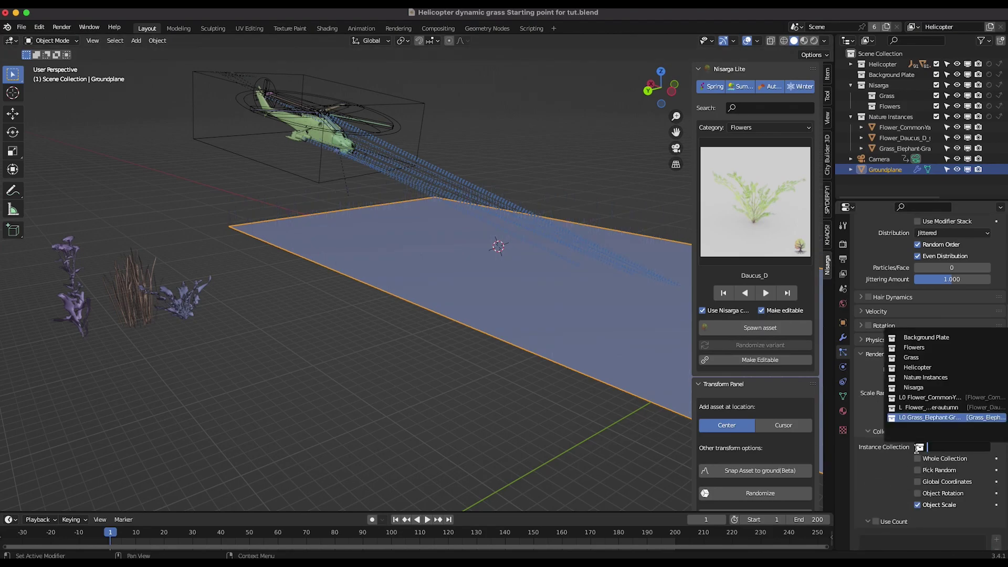
left_click(936, 377)
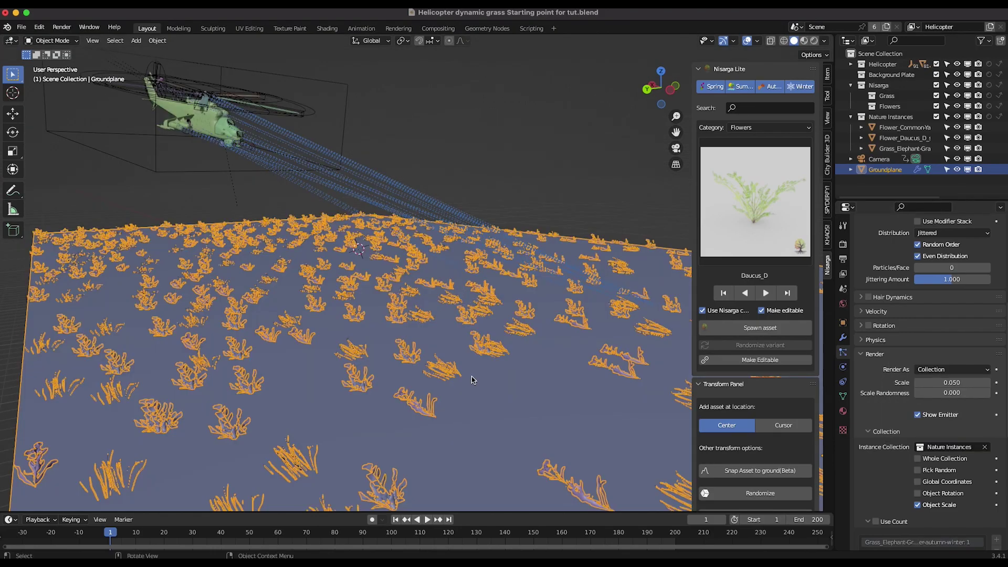
Inspect the orientation of the scattered plants and set the Daucus flower's tracking axis to +Z.
middle_click_drag(407, 268, 309, 331)
middle_click_drag(435, 330, 442, 311)
scroll(442, 312, "left", 5, "shift")
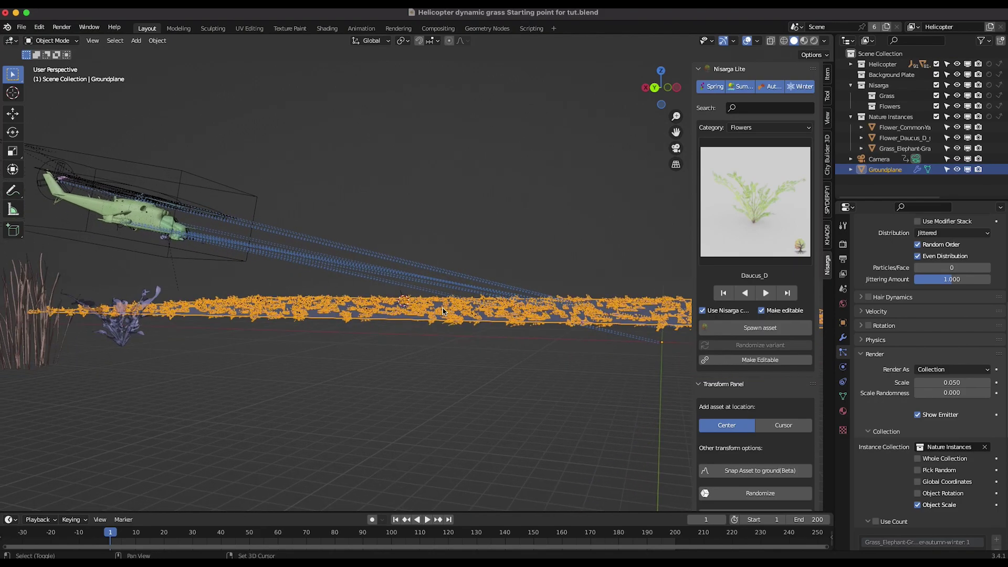
scroll(443, 312, "left", 4, "shift")
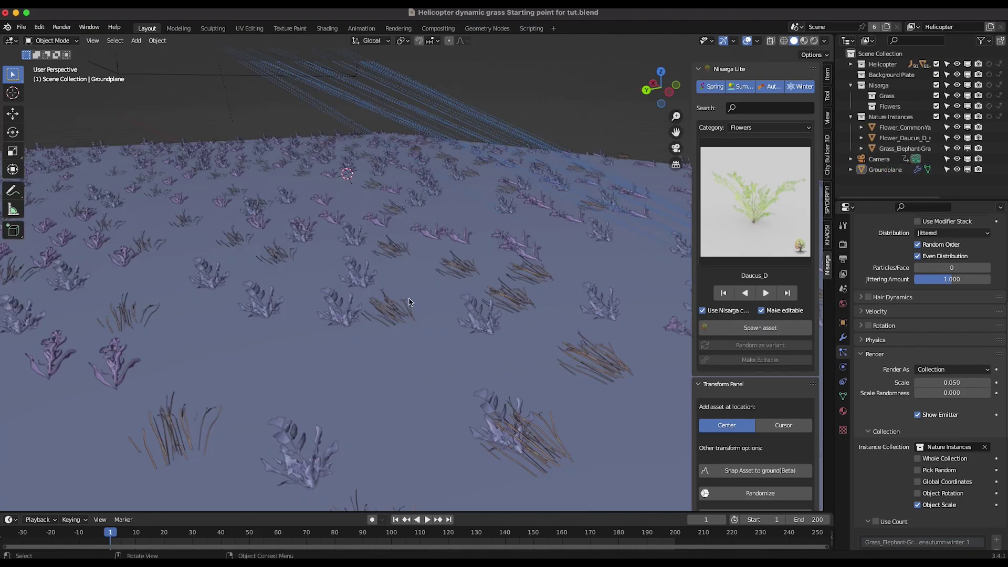
scroll(403, 295, "down", 5)
scroll(404, 295, "left", 10, "shift")
left_click(404, 323)
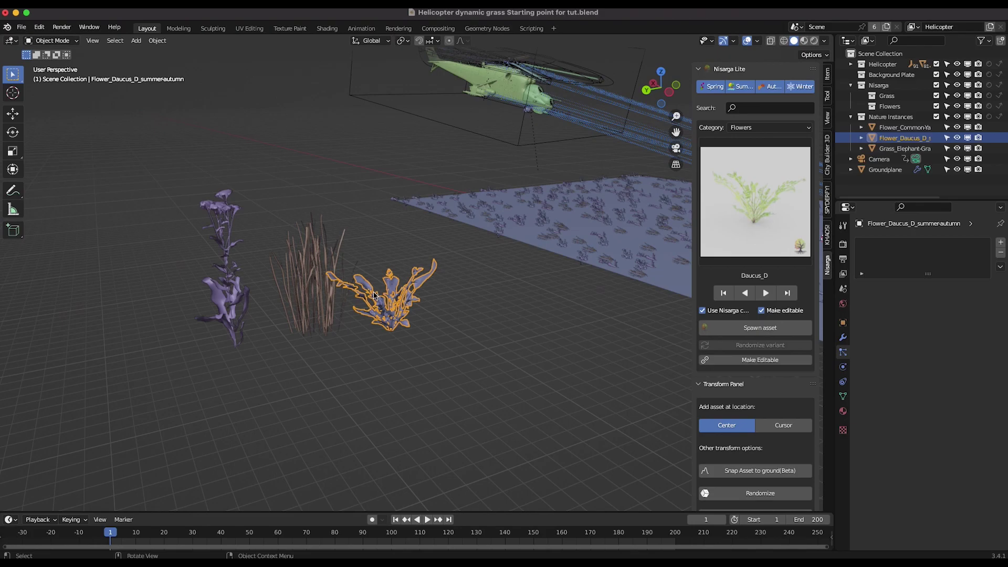
left_click(844, 324)
scroll(880, 395, "down", 2)
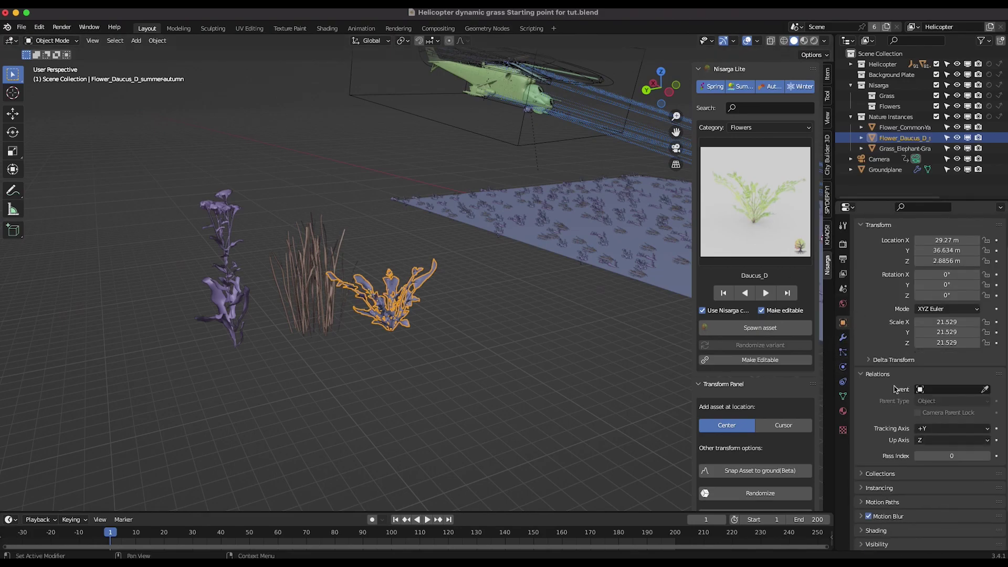
left_click(928, 429)
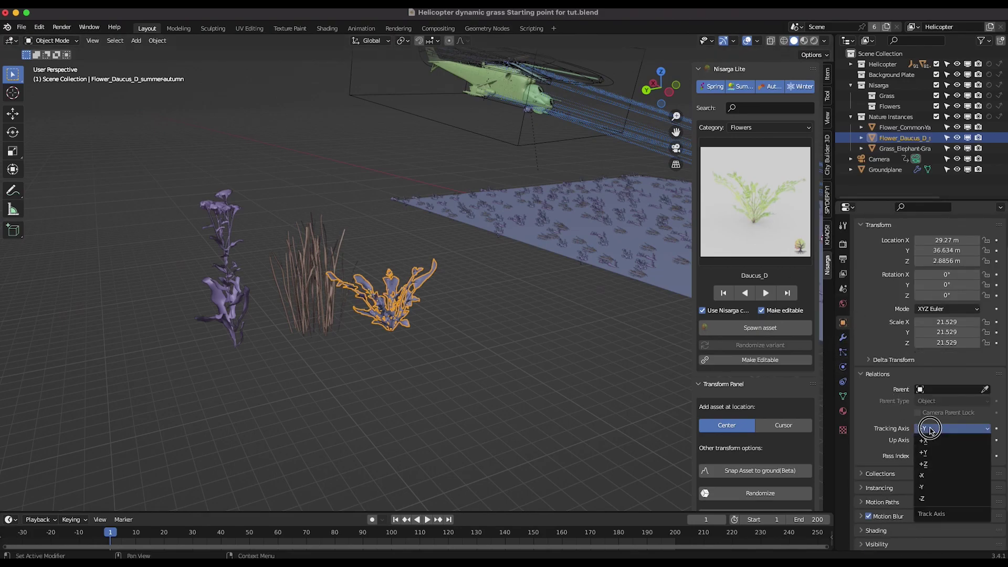
left_click(928, 465)
Check the scattered Daucus instances and set the elephant grass's tracking axis to +Z.
scroll(469, 385, "up", 6)
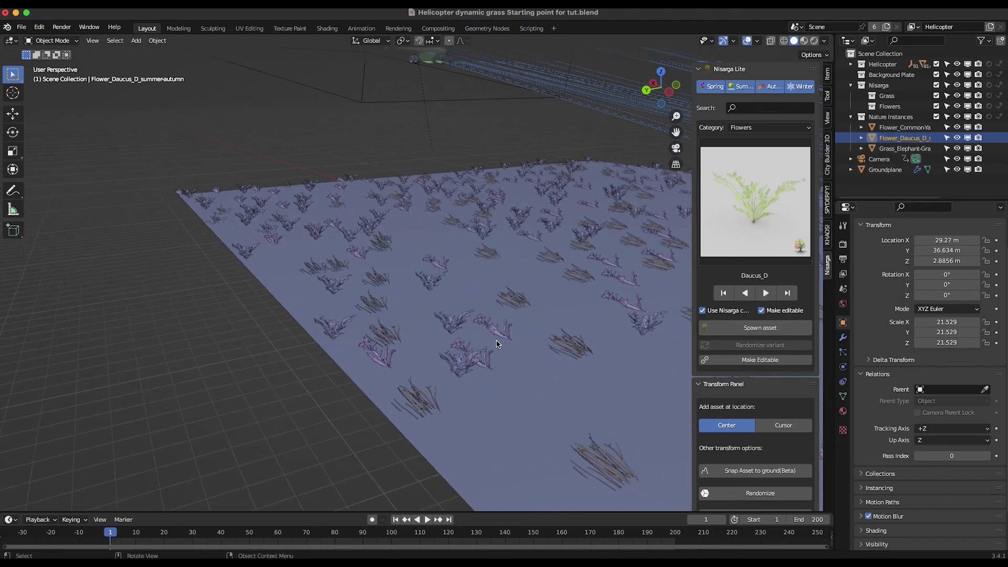
scroll(454, 300, "down", 4)
middle_click_drag(456, 303, 572, 257, "shift")
middle_click_drag(32, 252, 115, 260, "shift")
scroll(115, 261, "down", 4)
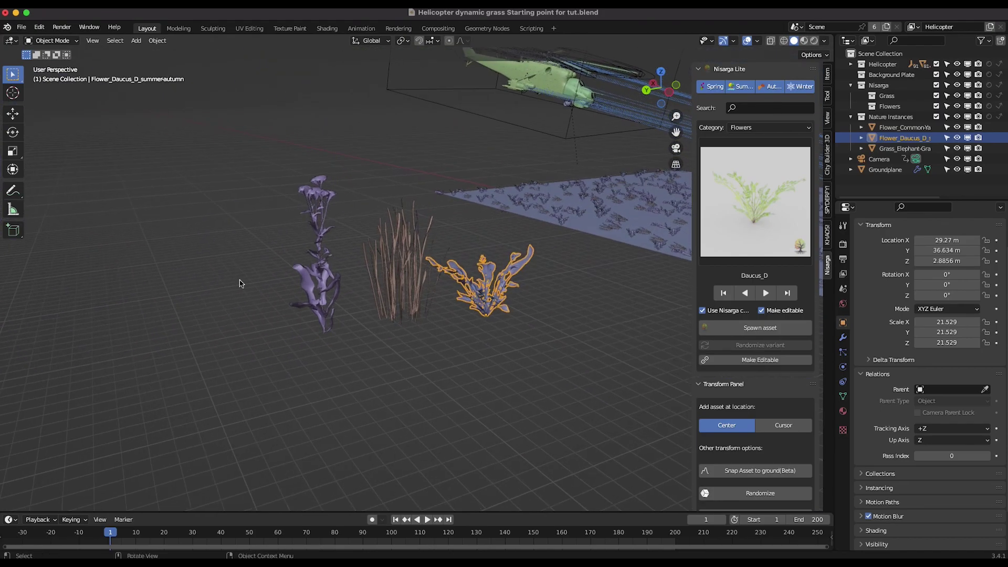
left_click(387, 294)
left_click(958, 428)
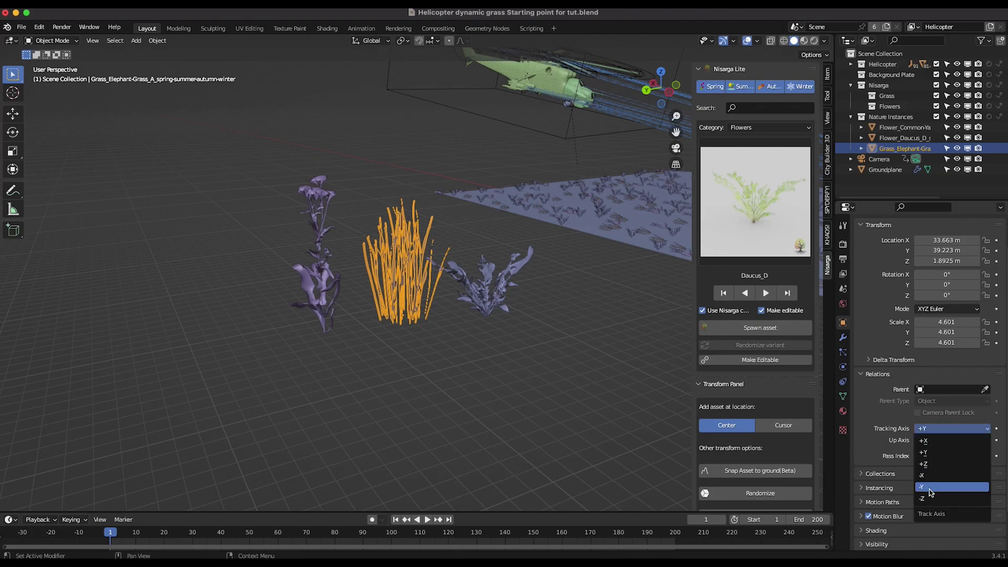
left_click(928, 467)
Set the common yarrow flower's tracking axis to +Z and check its scattered instances on the Groundplane.
left_click(323, 287)
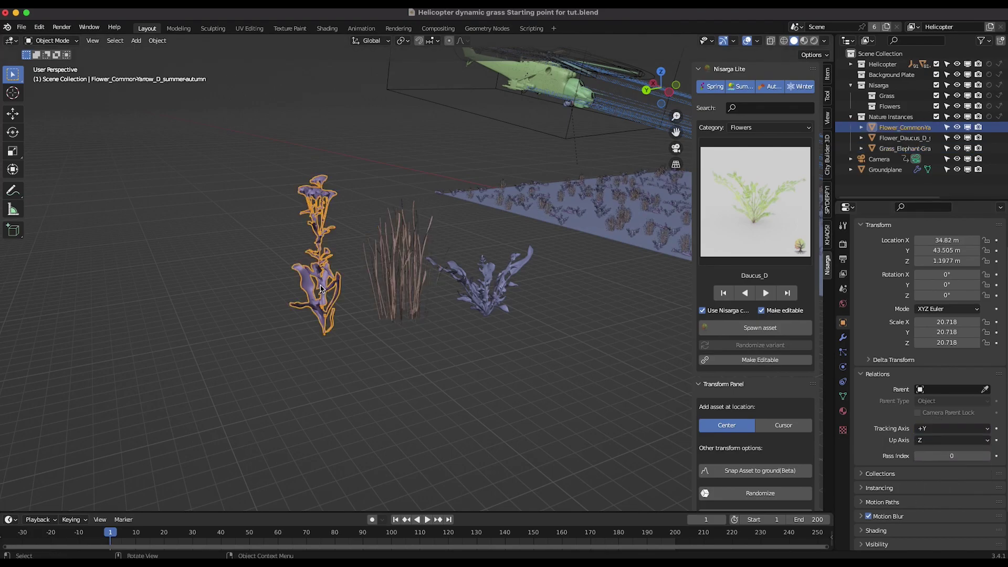
left_click(943, 429)
left_click(932, 465)
scroll(577, 267, "right", 10, "shift")
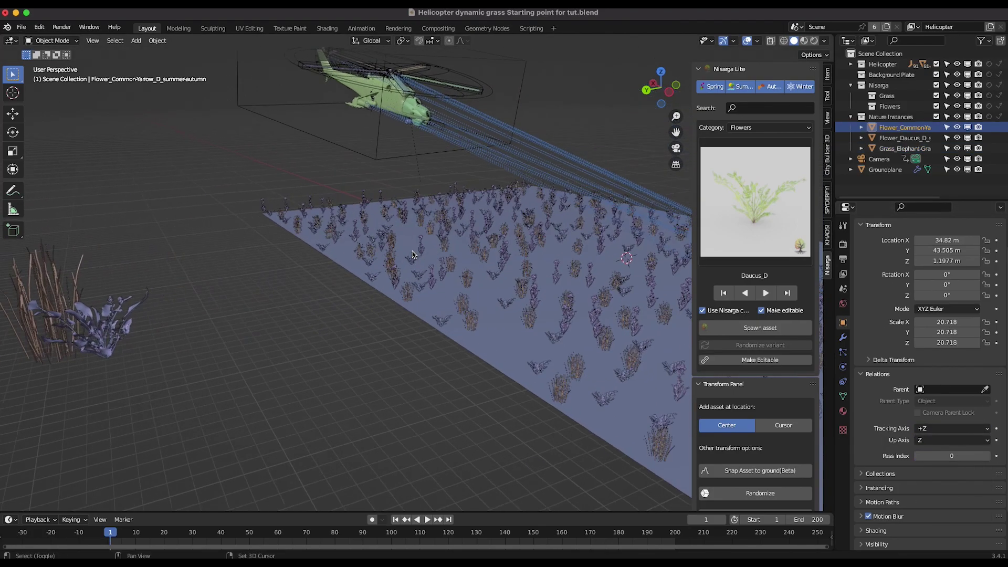
scroll(577, 268, "right", 4, "shift")
scroll(574, 266, "up", 5)
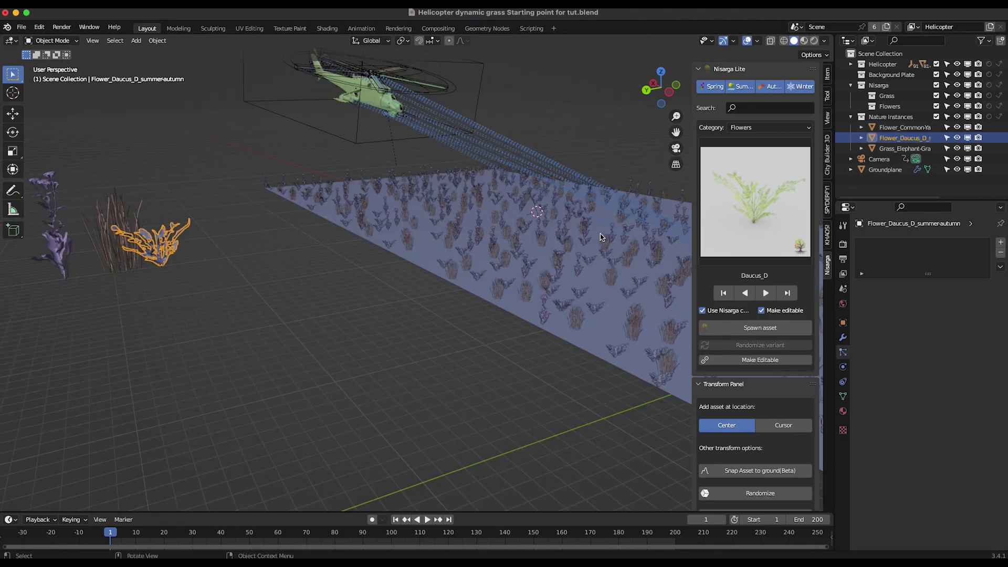
Resize the source Daucus flower and scale the source common yarrow by about 1.03.
key("s")
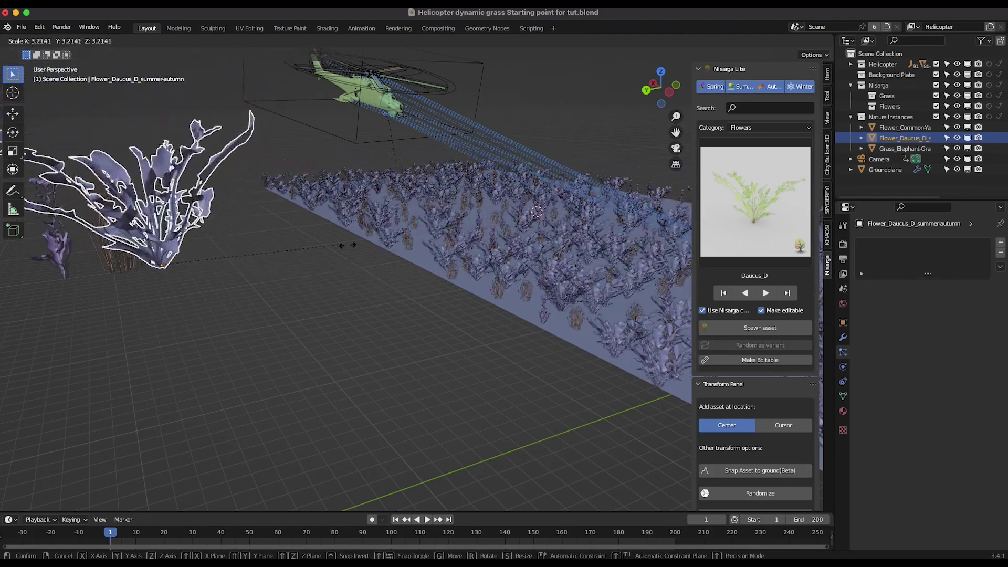
left_click(191, 243)
middle_click_drag(194, 229, 335, 232, "shift")
scroll(335, 232, "up", 3, "shift")
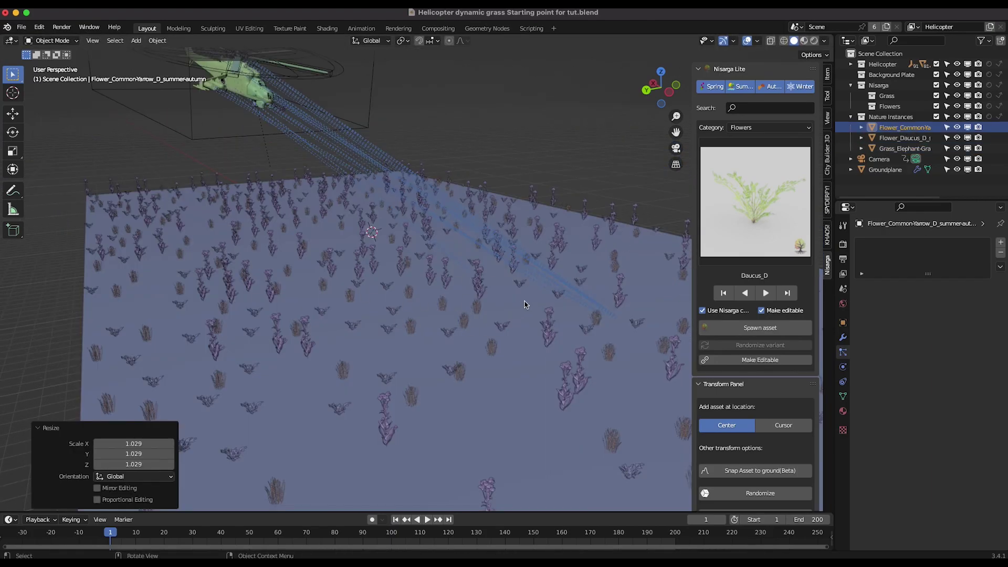
Set the Groundplane particles' render scale to 0.07 and their scale randomness to 1.
left_click(428, 277)
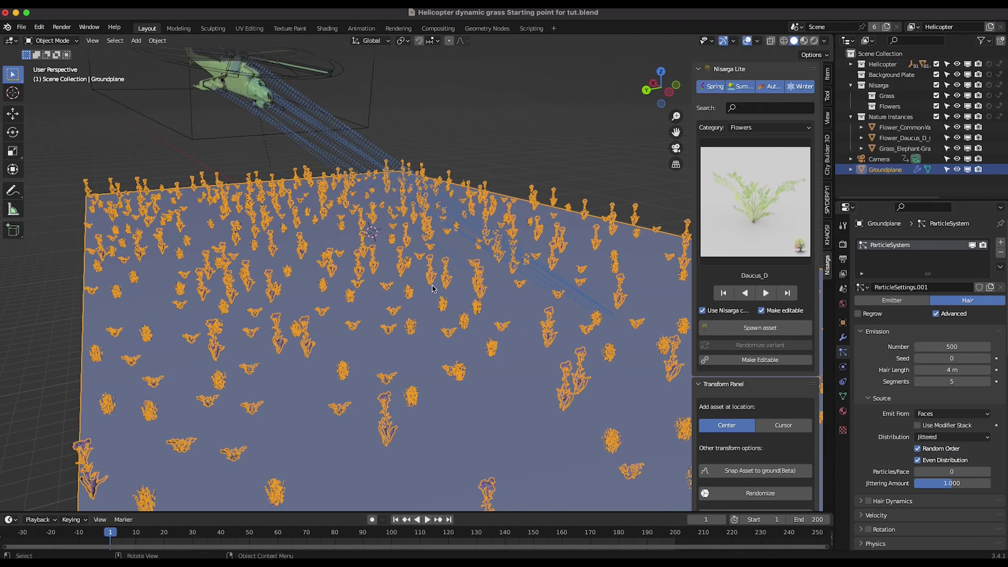
scroll(904, 471, "down", 8)
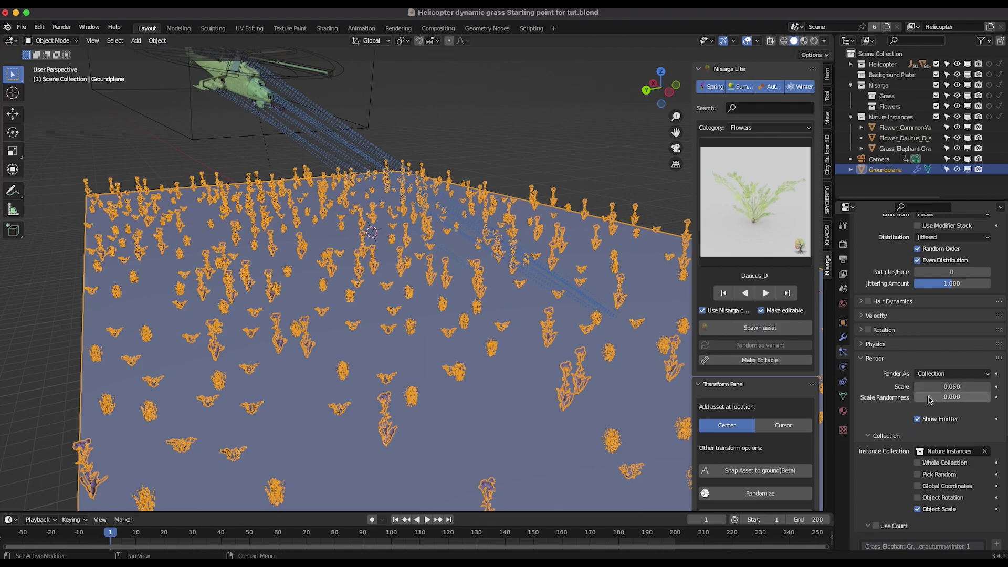
left_click_drag(928, 400, 987, 400)
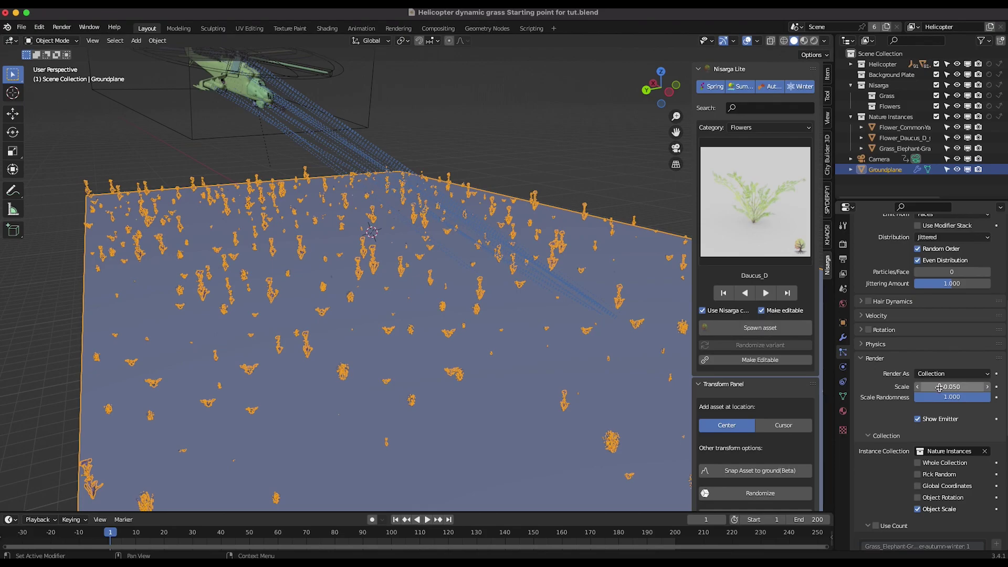
mouse_move(939, 387)
left_mouse_down()
mouse_move(969, 387)
mouse_move(953, 387)
left_mouse_up()
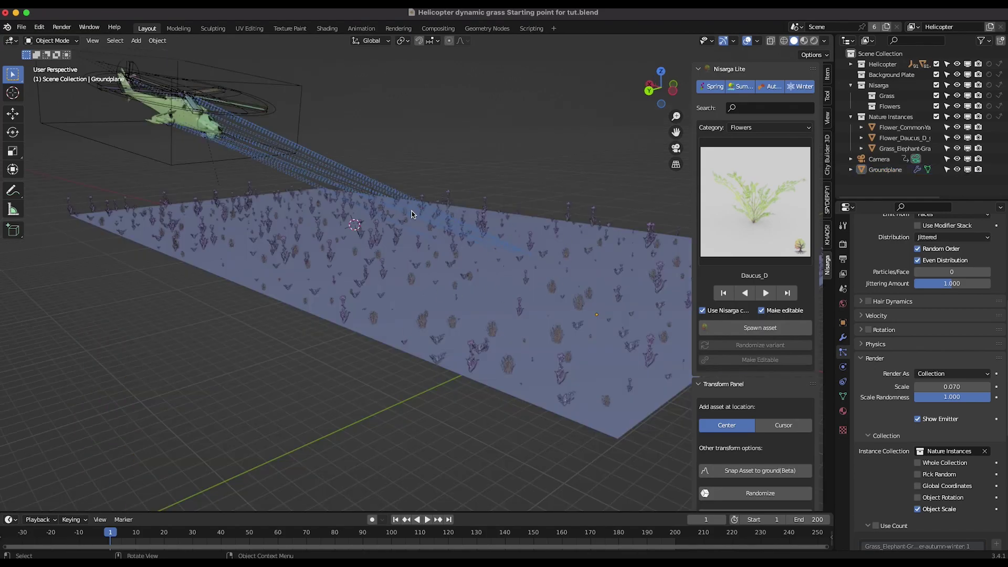
Add a Force field scaled to about 2.3 and raise it about 5.2 m above the ground plane.
middle_click_drag(412, 214, 424, 322)
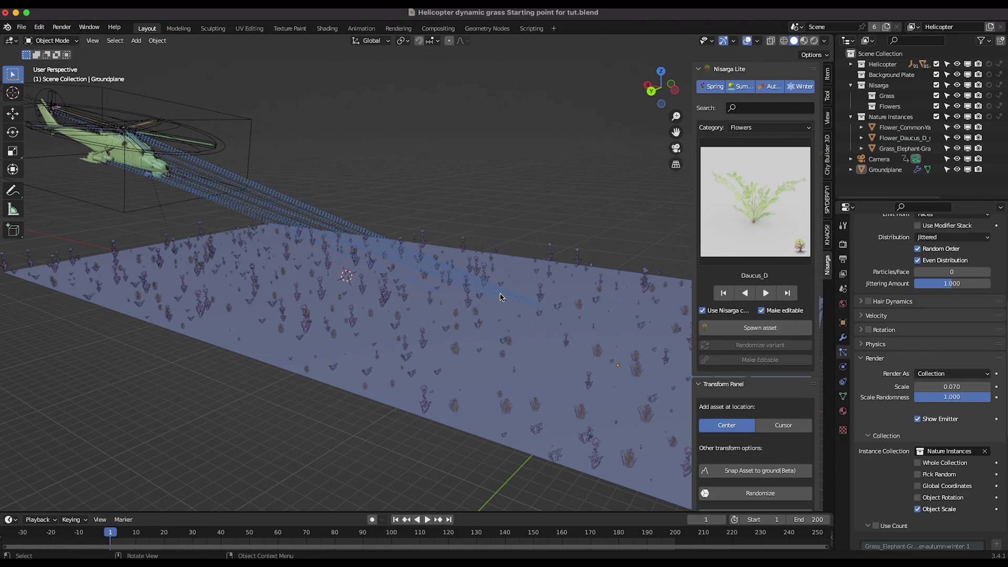
key("shift+a")
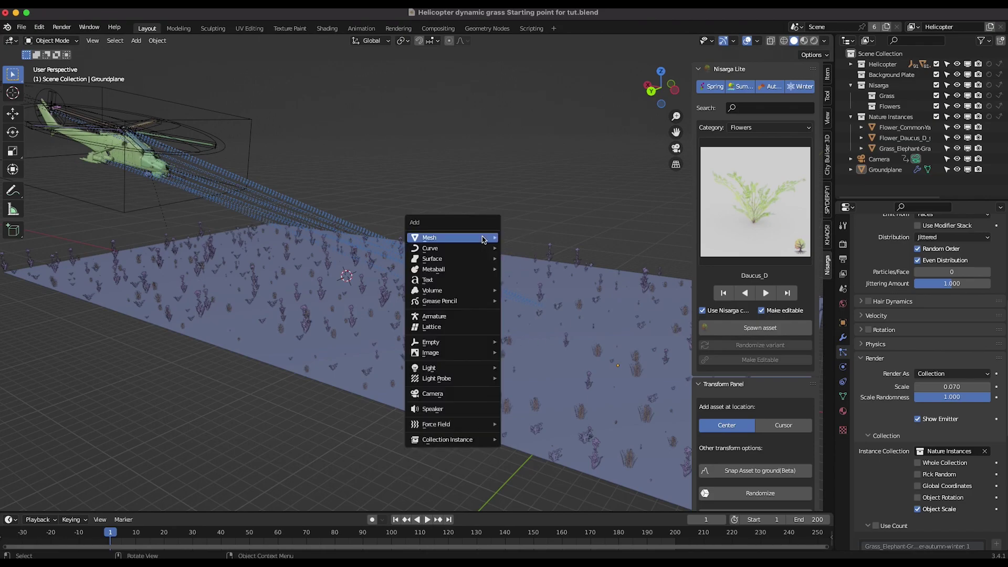
mouse_move(483, 239)
mouse_move(440, 427)
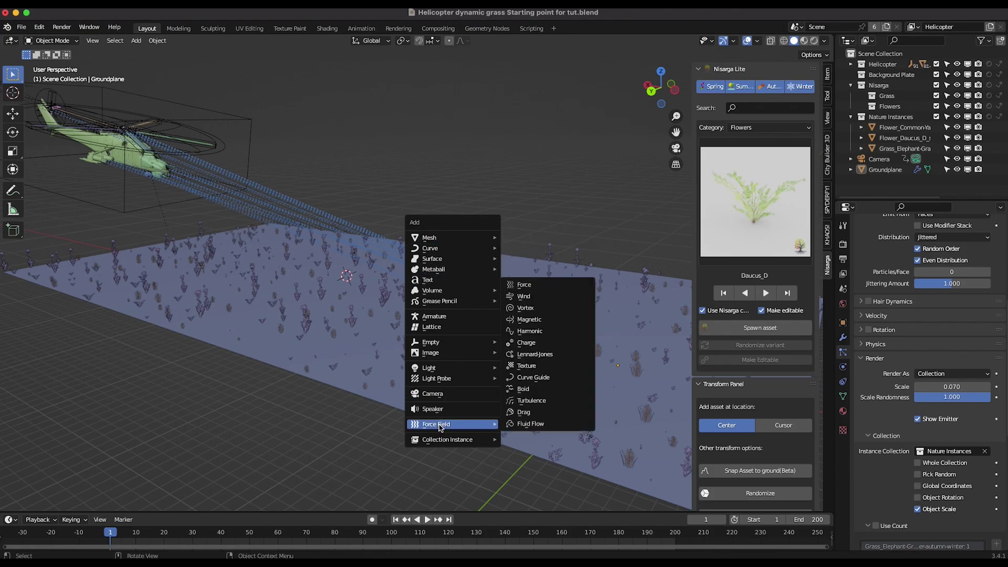
left_click(519, 285)
key("s")
left_click(374, 266)
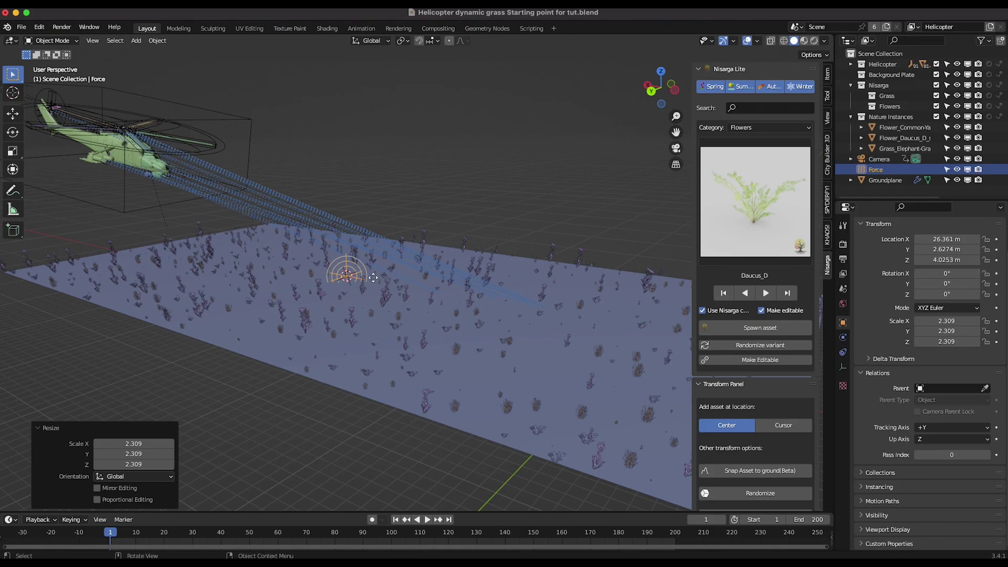
key("g")
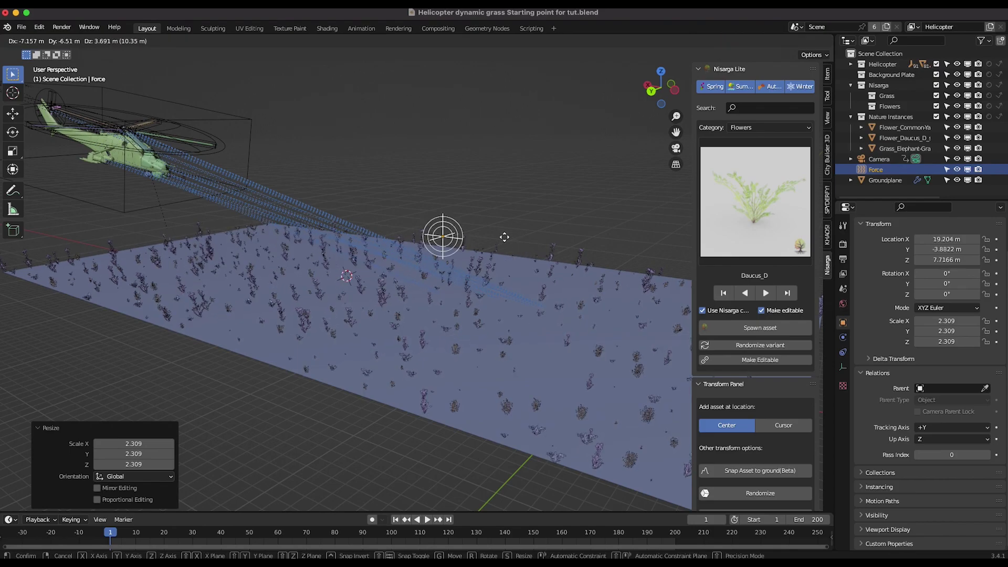
left_click(410, 227)
Set the Force field's strength to 4.3.
middle_click_drag(409, 227, 679, 315)
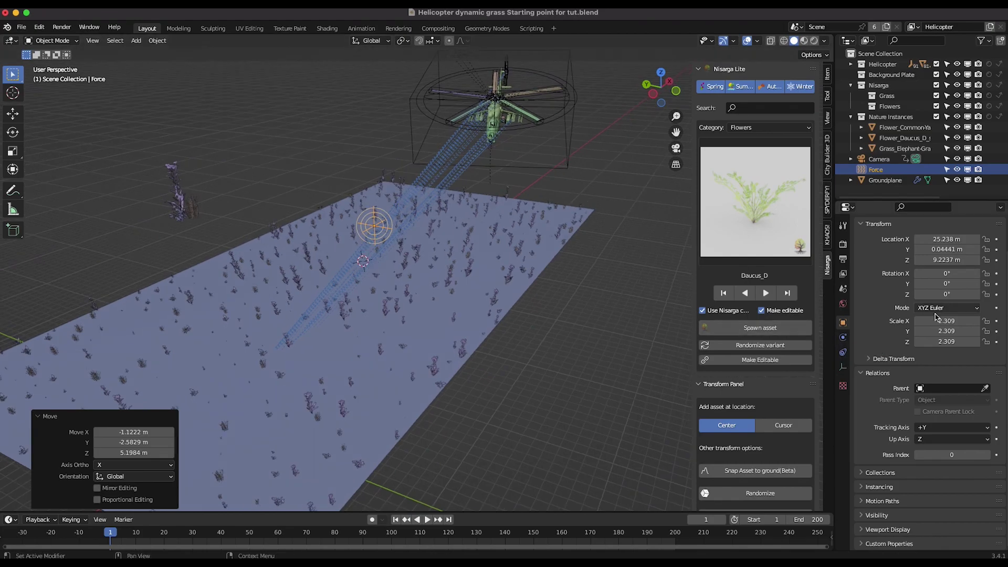
left_click(843, 337)
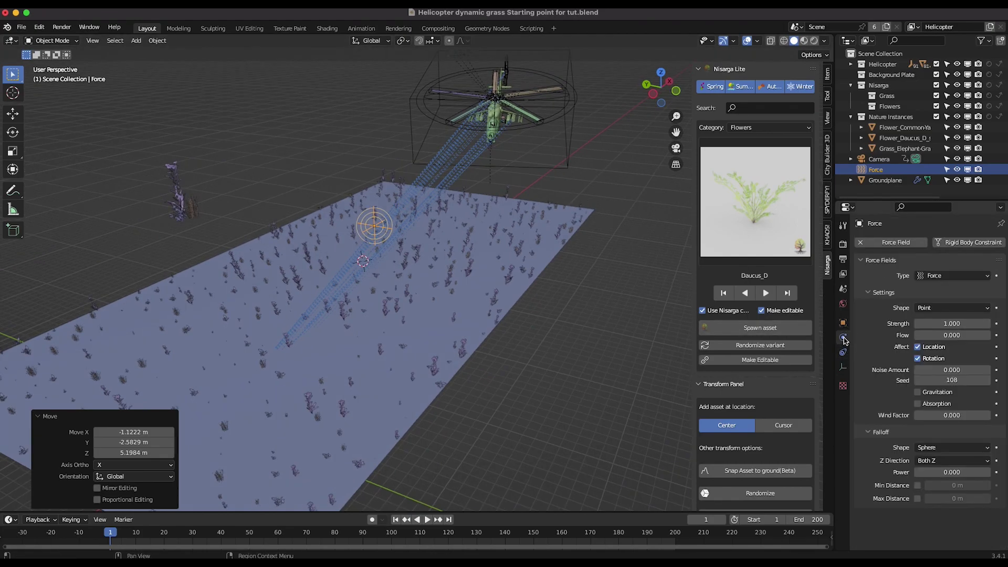
left_click(952, 323)
type("5.2")
key("Return")
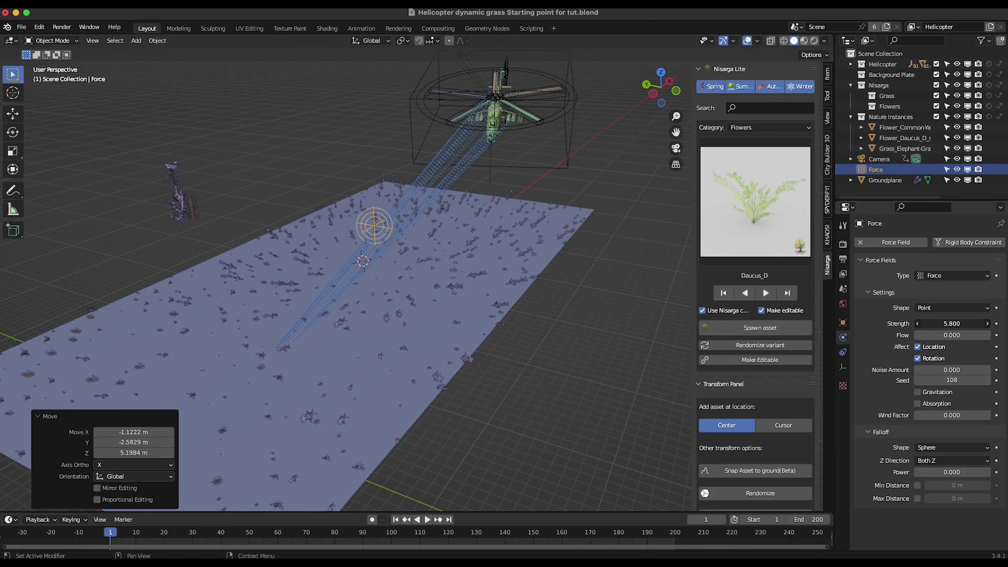
mouse_move(952, 323)
left_mouse_down()
mouse_move(962, 324)
mouse_move(938, 324)
left_mouse_up()
Shift the Force field about 3.2 m in the negative X direction to test how the plants react.
middle_click_drag(442, 235, 442, 234)
scroll(442, 233, "up", 2)
key("g")
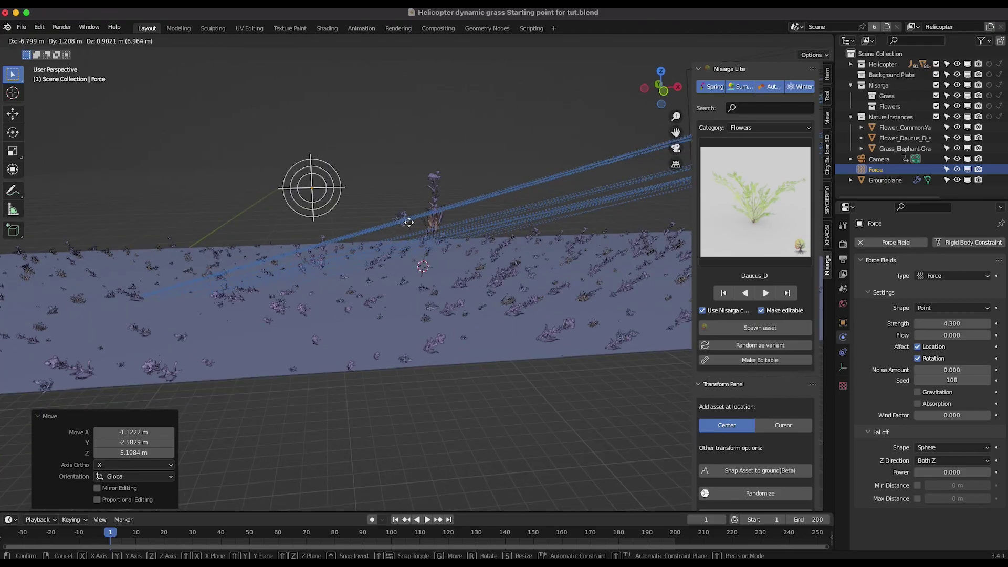
left_click(428, 229)
Move the Force field beneath the front of the helicopter's fuselage.
middle_click_drag(428, 229, 465, 221, "shift")
scroll(465, 221, "down", 3)
scroll(366, 240, "down", 2)
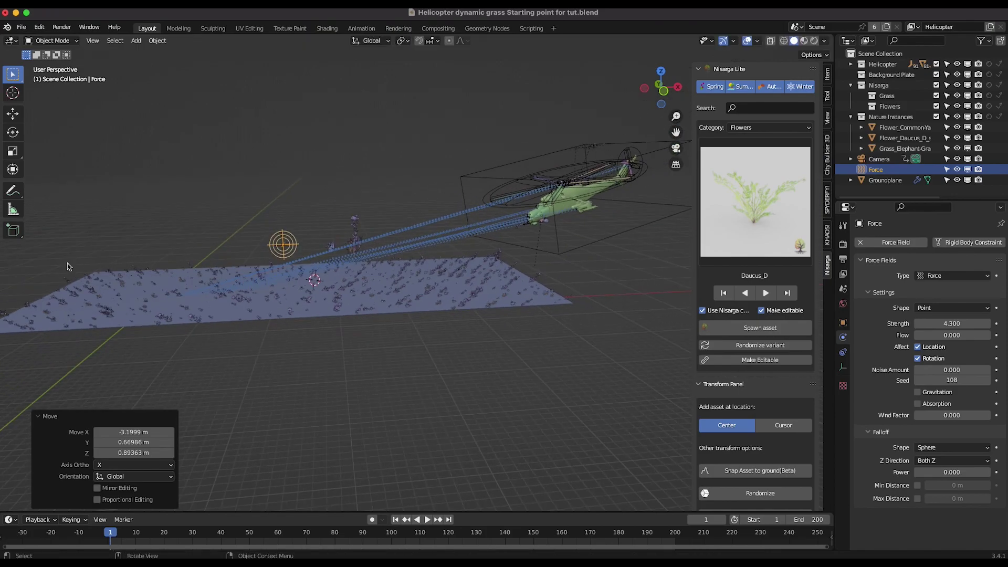
key("g")
left_click(349, 234)
middle_click_drag(351, 237, 442, 318)
key("g")
left_click(345, 309)
key("g")
left_click(401, 282)
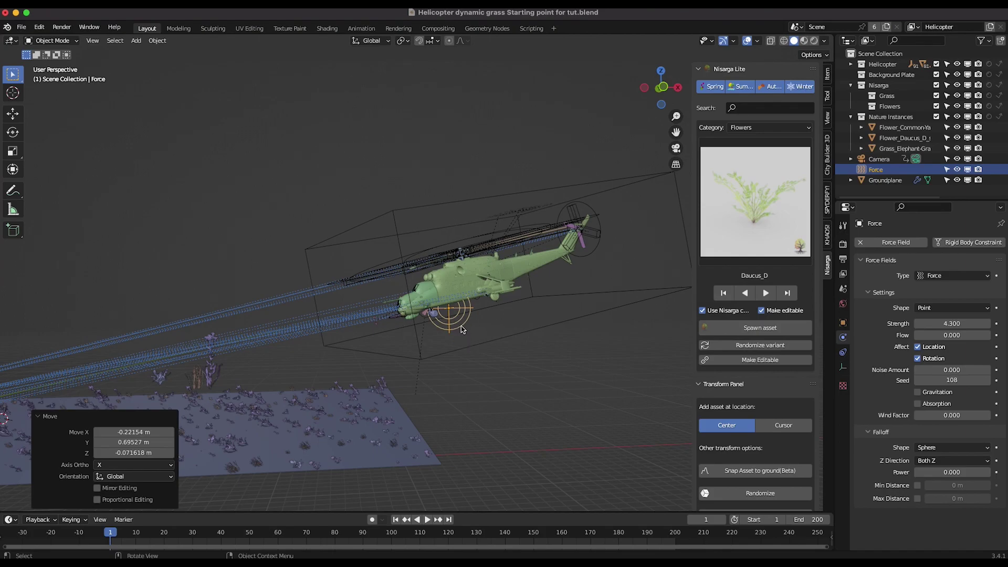
Parent the Force field to the Mi-24_HIND_Helicopter empty using the Object option.
left_click(432, 209, "shift")
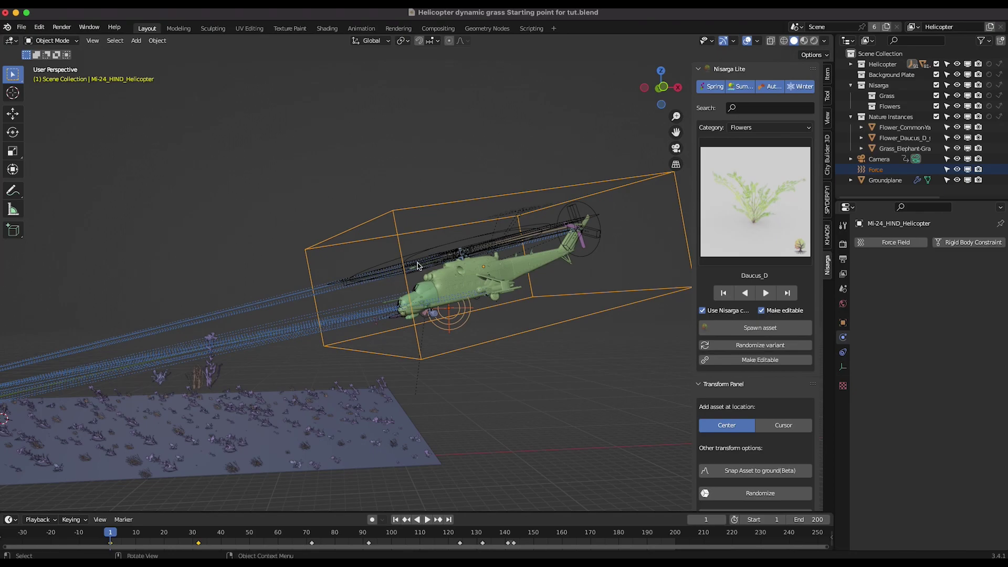
key("ctrl+p")
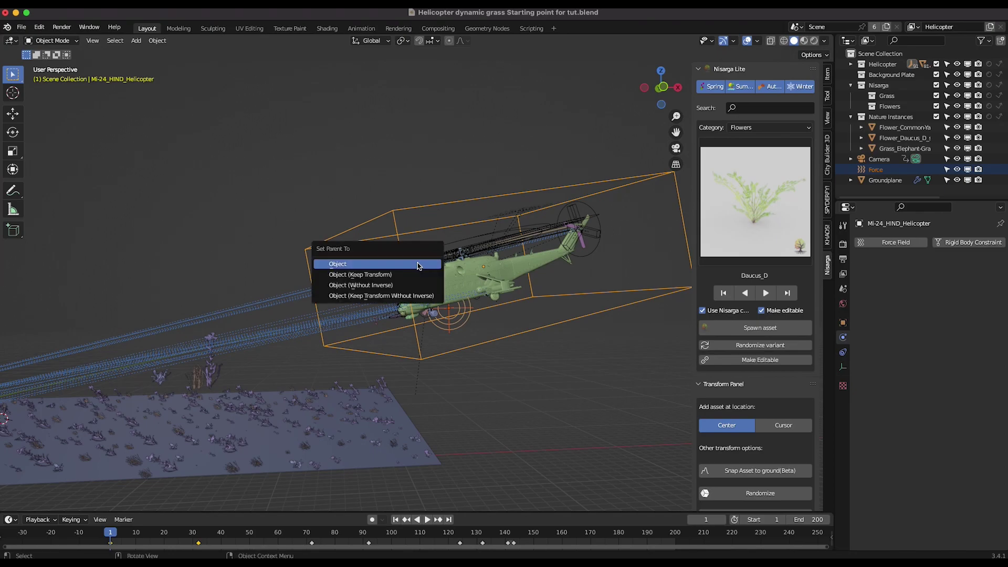
left_click(418, 264)
Play the landing animation and check how the plants react as the Force field follows the helicopter.
middle_click_drag(418, 267, 508, 267)
key("space")
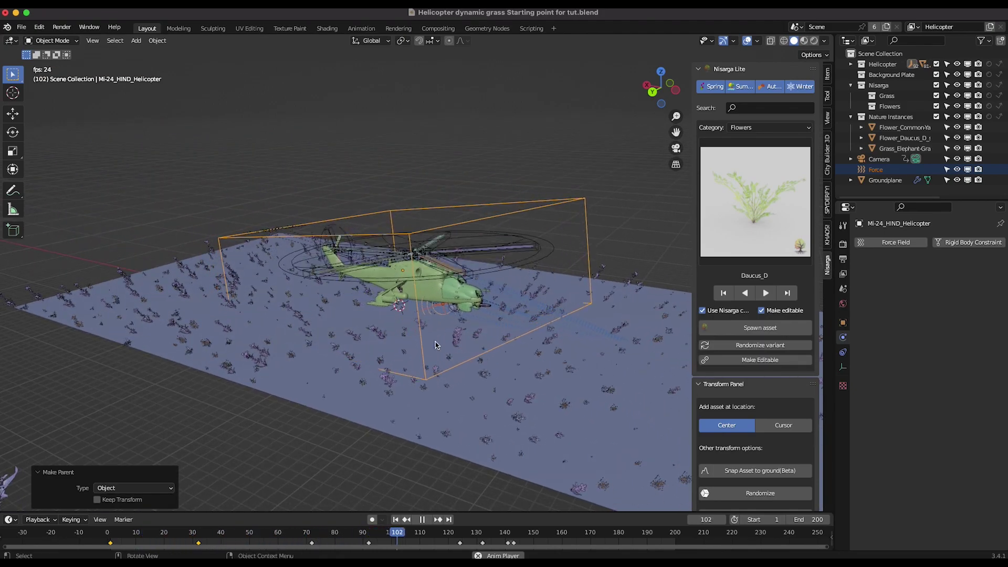
key("space")
scroll(350, 319, "up", 4)
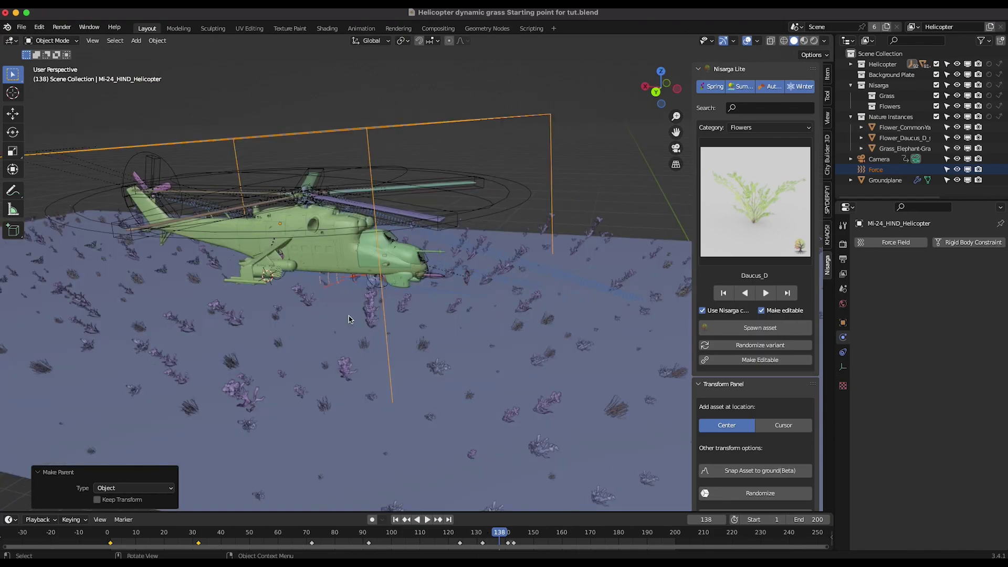
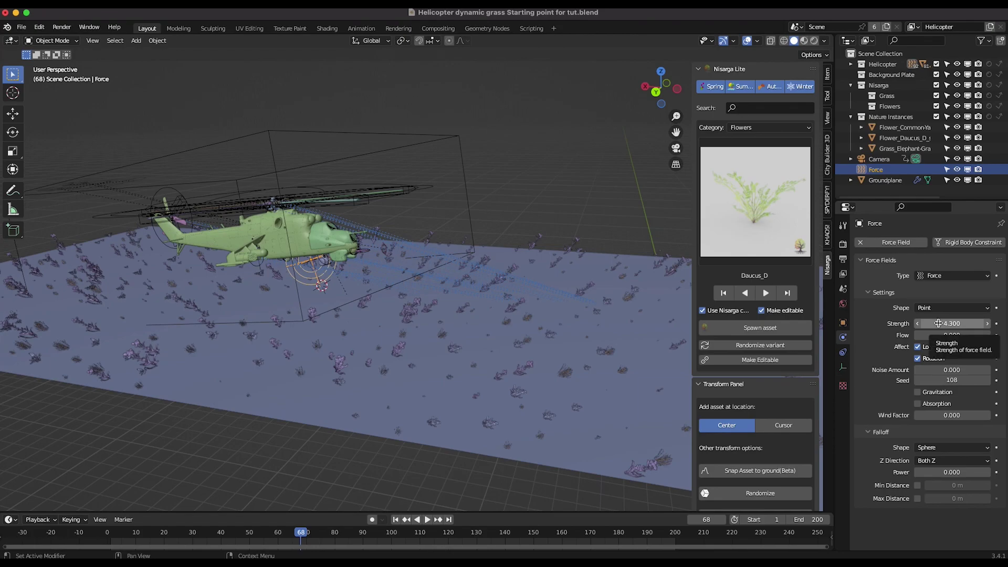
Set the Force field's strength to 8.2 and keyframe it at frame 68.
left_click(944, 322)
type("6.4")
key("Return")
left_click_drag(952, 323, 960, 323)
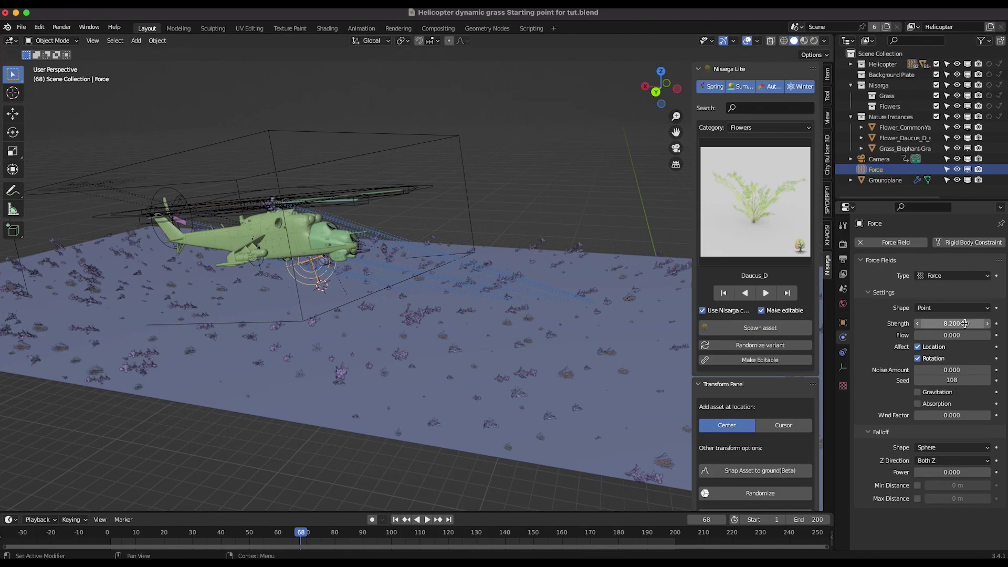
key("i")
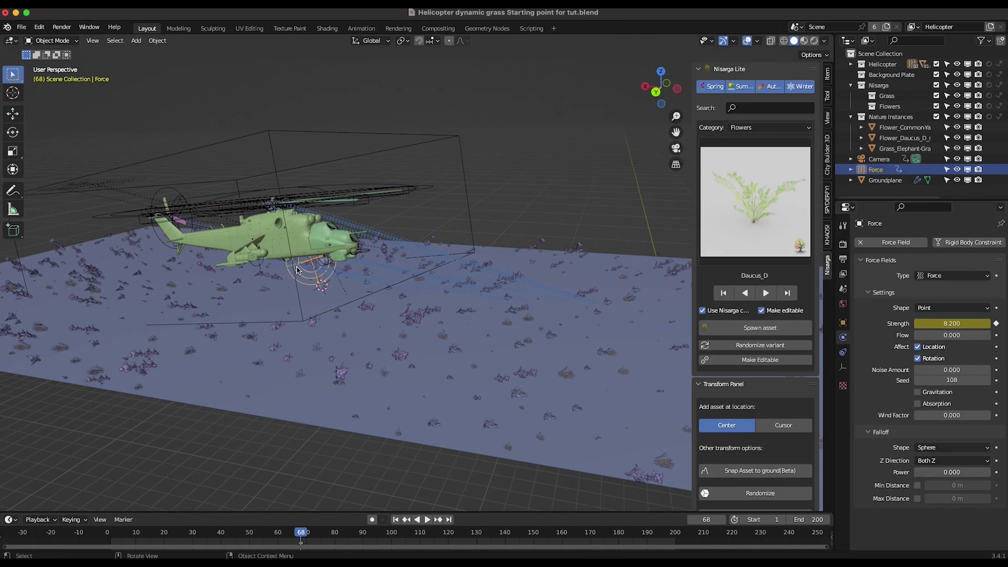
Switch the viewport to the Graph Editor and add a Noise modifier to the Force strength curve.
left_click(9, 42)
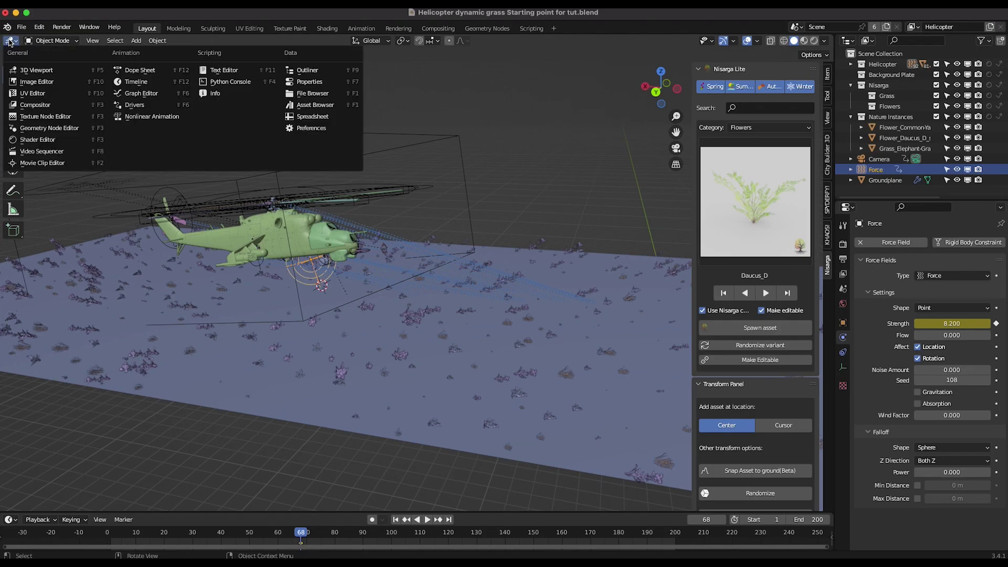
left_click(139, 95)
left_click(827, 96)
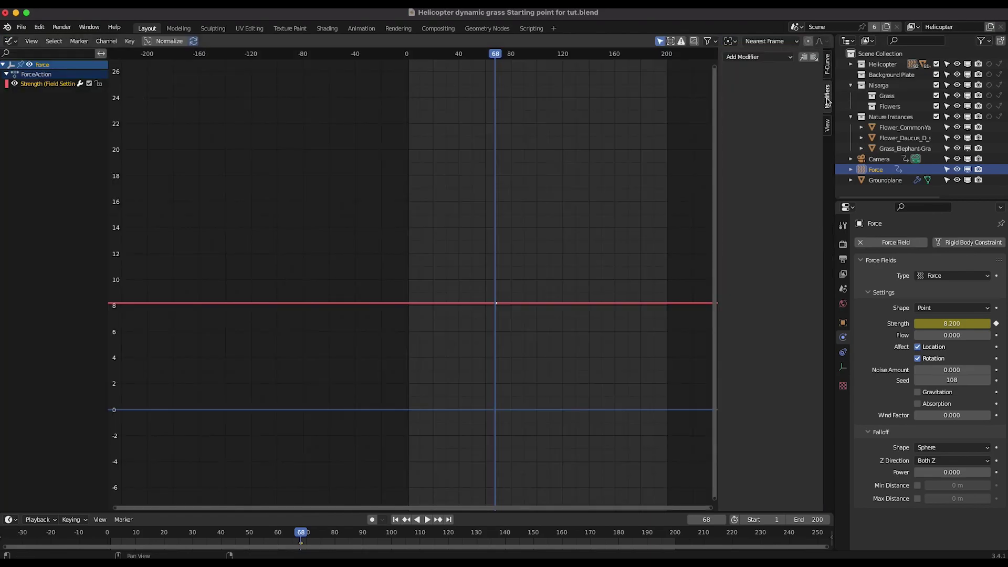
left_click(780, 58)
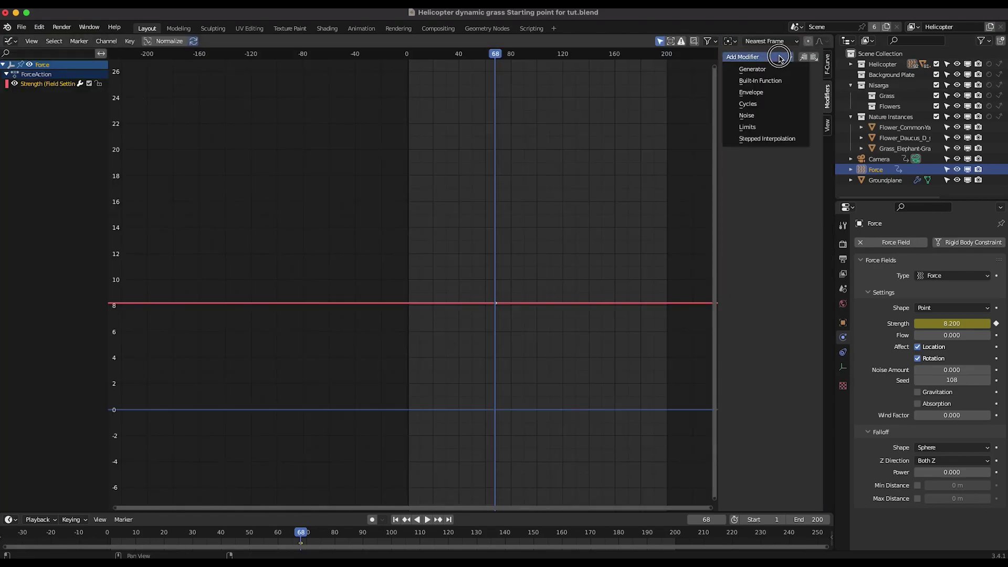
left_click(746, 115)
scroll(465, 296, "up", 7)
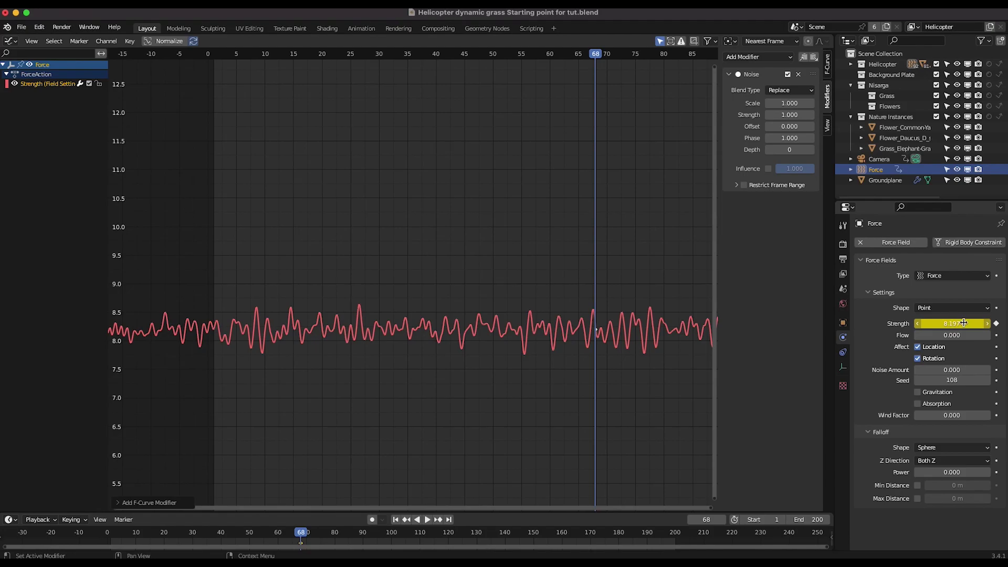
Set the noise scale to 10.7 and its strength to 6.7, and return to the 3D Viewport.
mouse_move(789, 103)
left_mouse_down()
mouse_move(821, 103)
mouse_move(791, 115)
mouse_move(829, 115)
mouse_move(794, 104)
mouse_move(814, 102)
mouse_move(800, 115)
left_mouse_up()
key("Home")
left_click(8, 41)
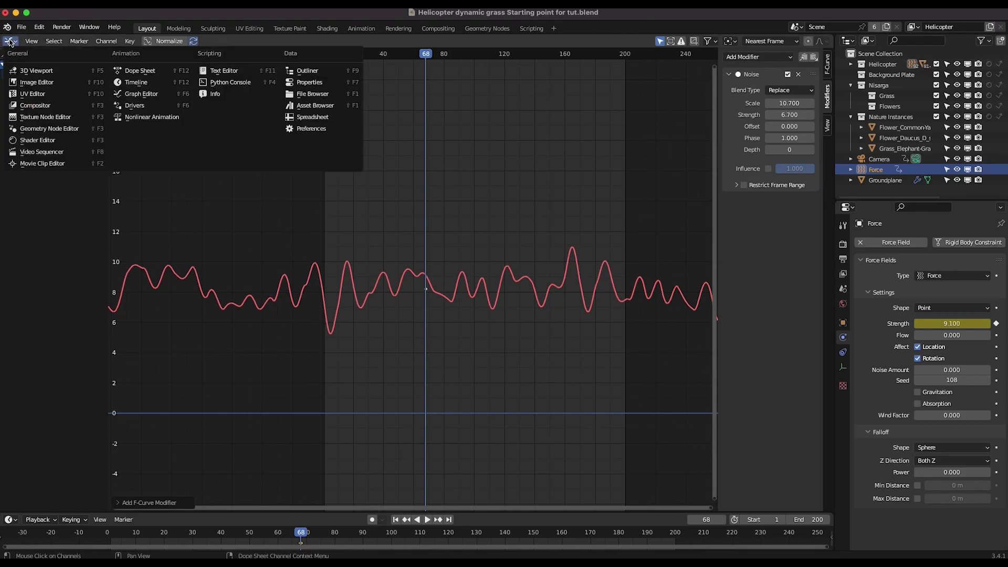
left_click(33, 70)
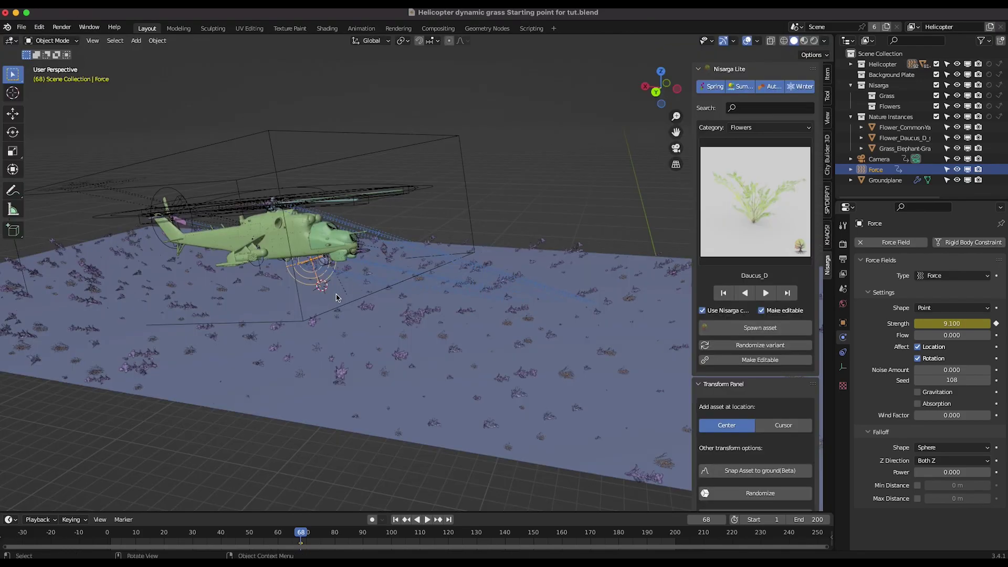
Play the animation to examine how the plants respond to the fluctuating force beneath the helicopter.
key("shift+ctrl+space")
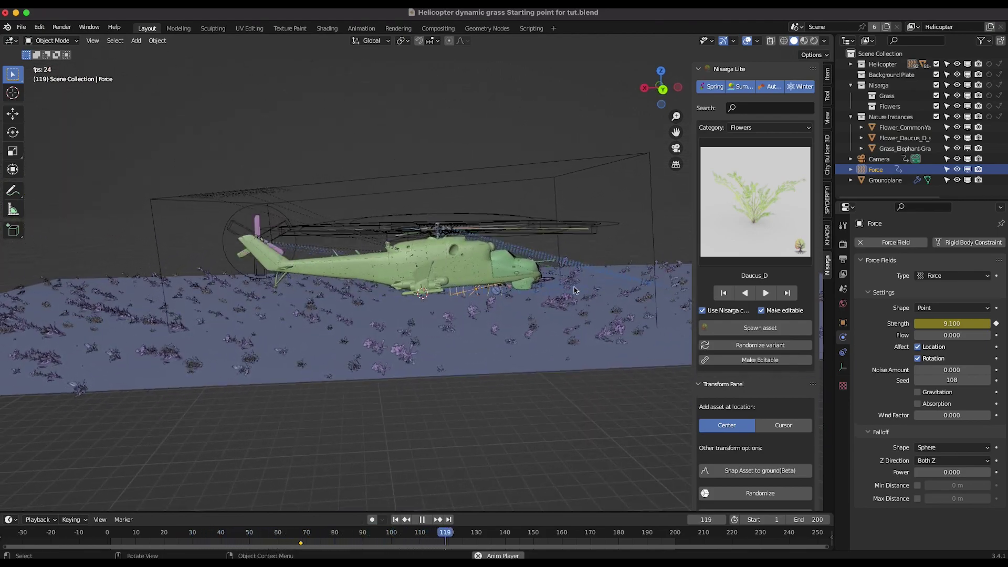
key("space")
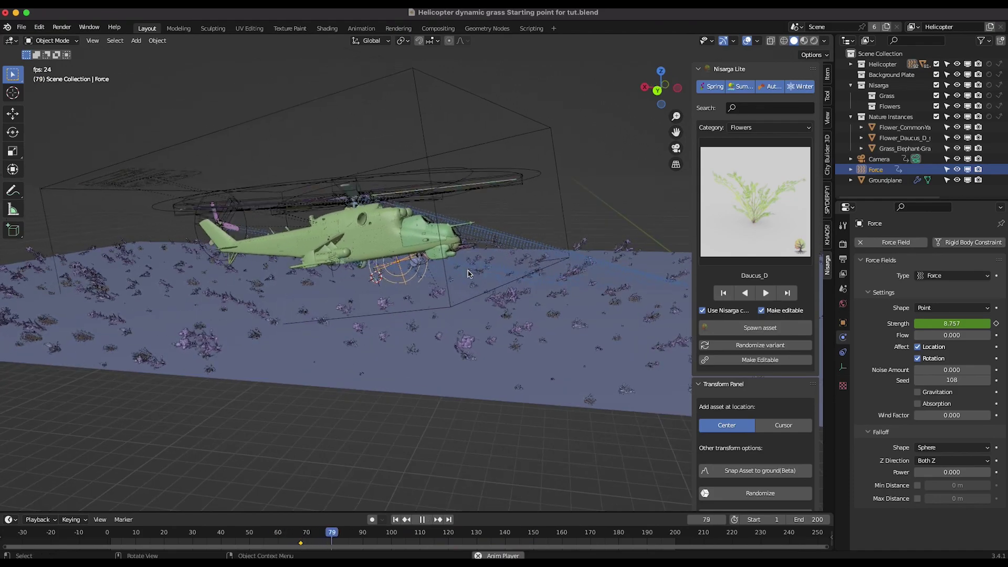
Set the Force field's noise amount to 6.3 and play the animation to check the plants' reaction.
key("space")
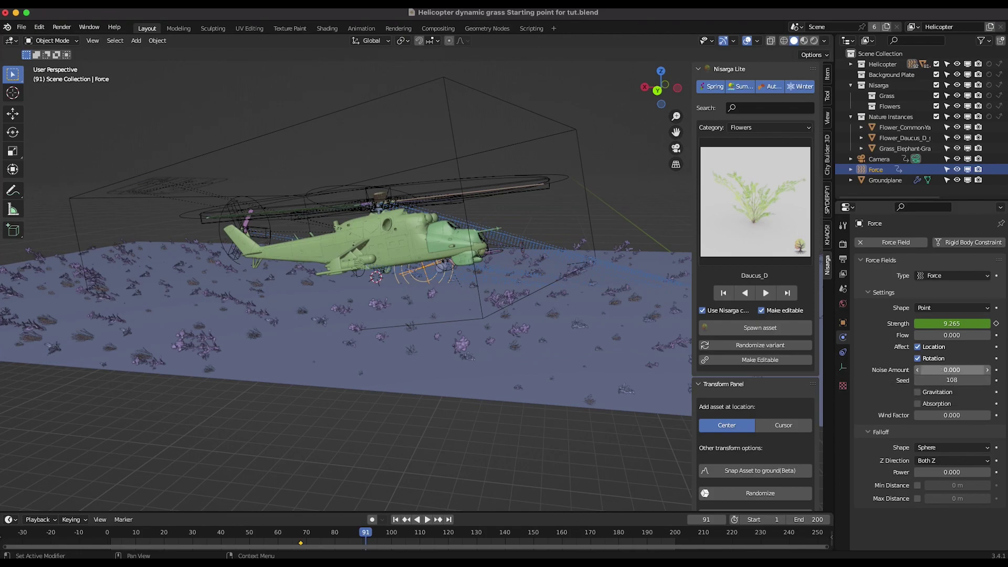
left_click_drag(951, 369, 977, 370)
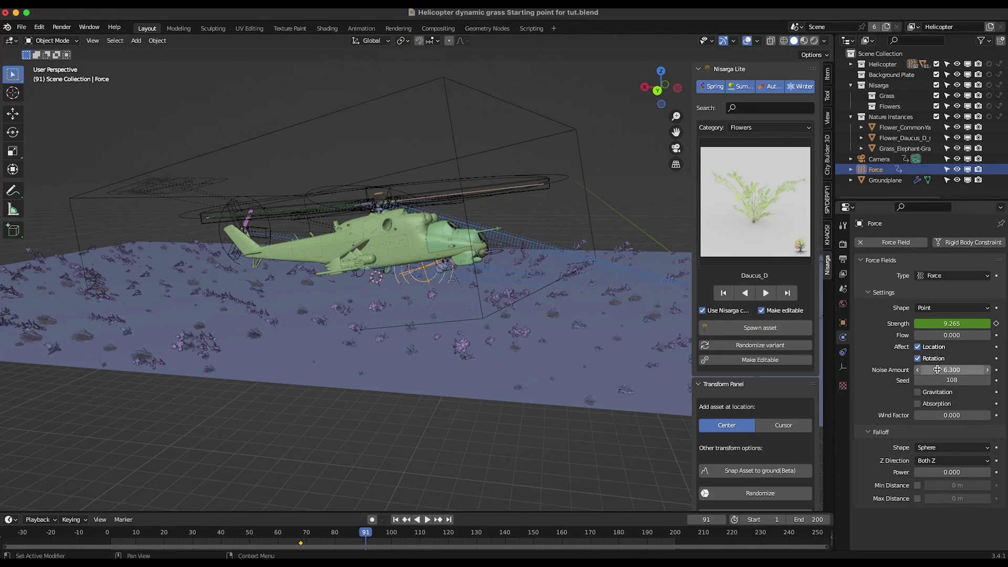
left_click(426, 519)
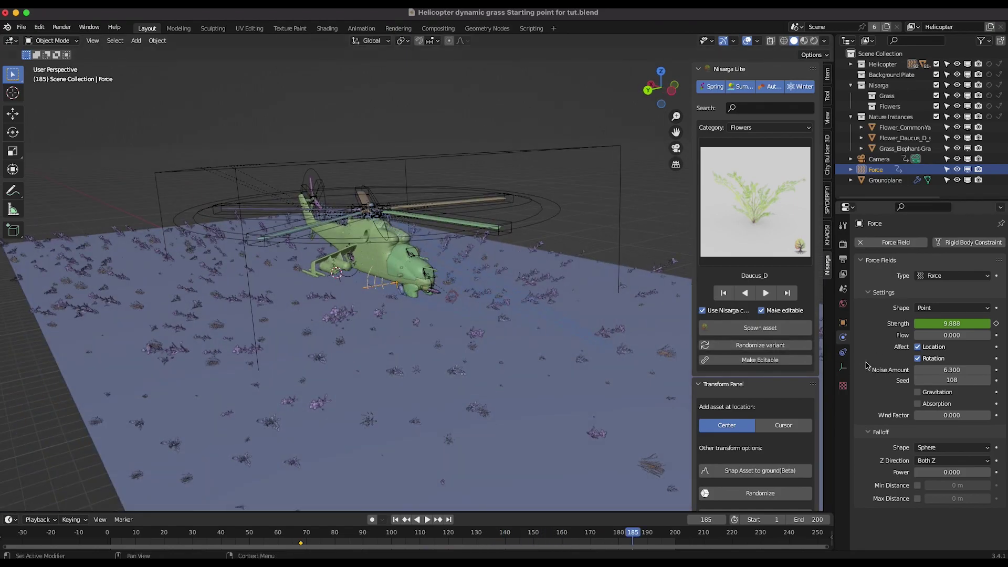
Set the Force field's noise amount to 3.2 and play the animation to inspect the plants from several angles.
left_click_drag(952, 370, 953, 371)
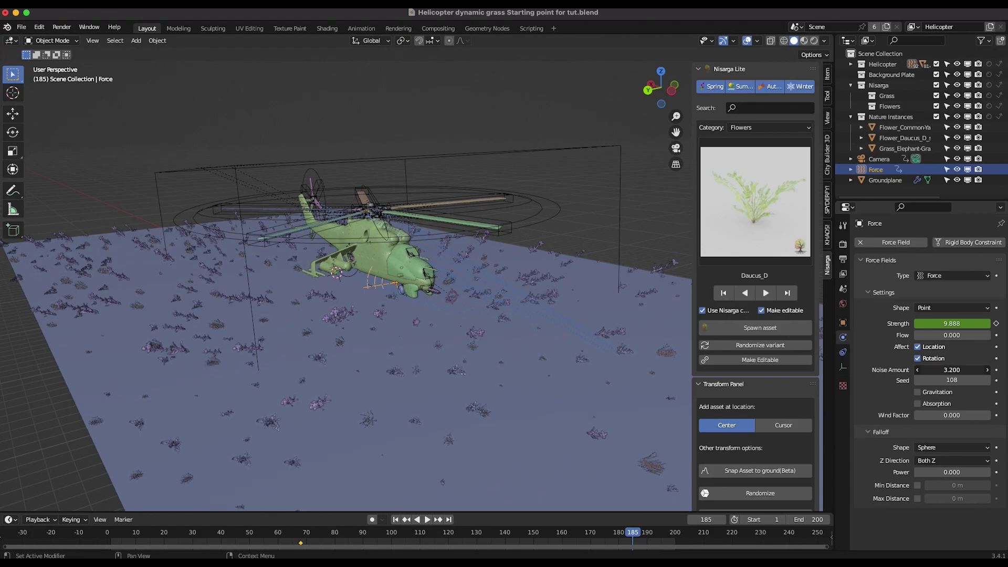
key("space")
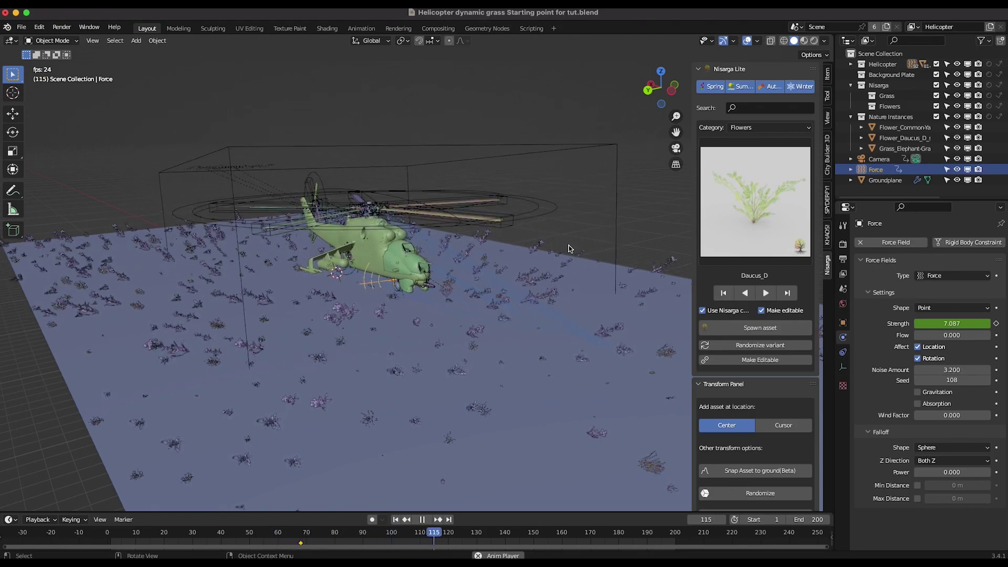
scroll(486, 311, "down", 5)
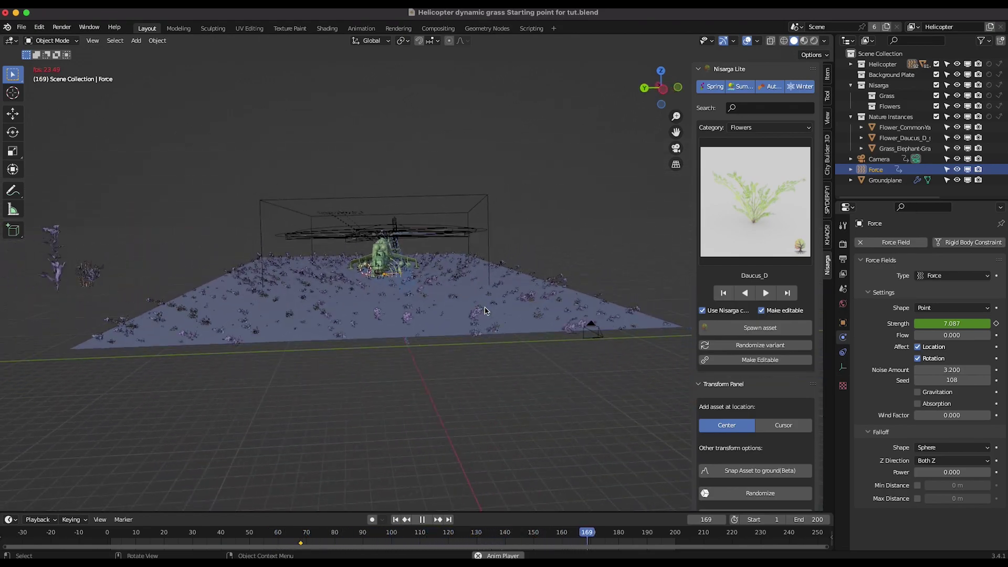
scroll(485, 311, "left", 10)
scroll(486, 310, "right", 10)
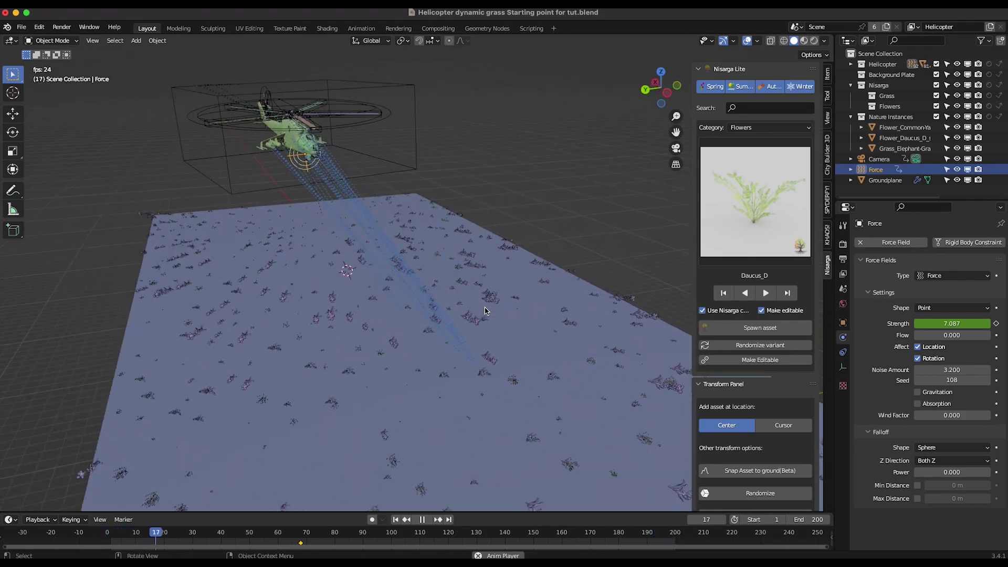
scroll(485, 310, "down", 4)
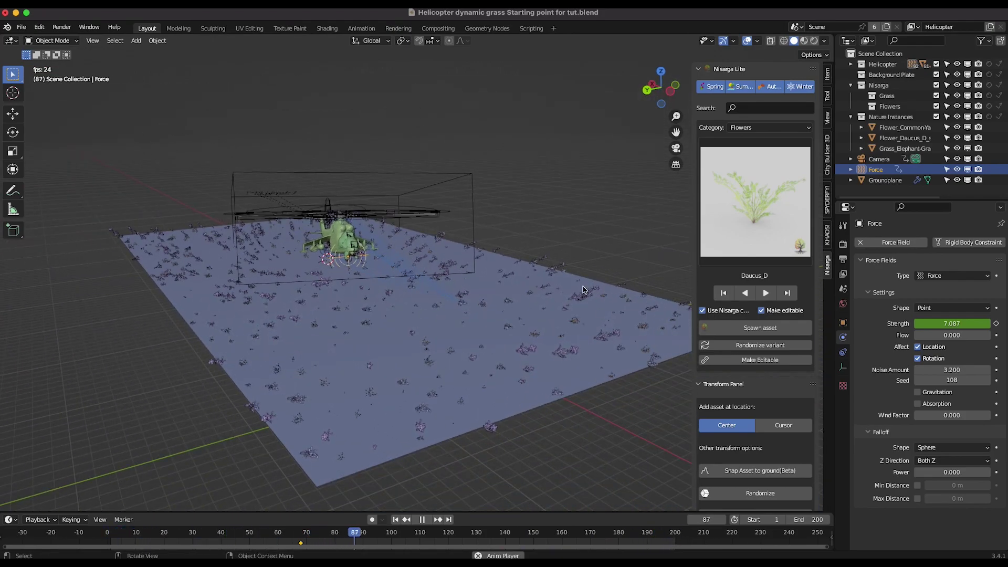
key("space")
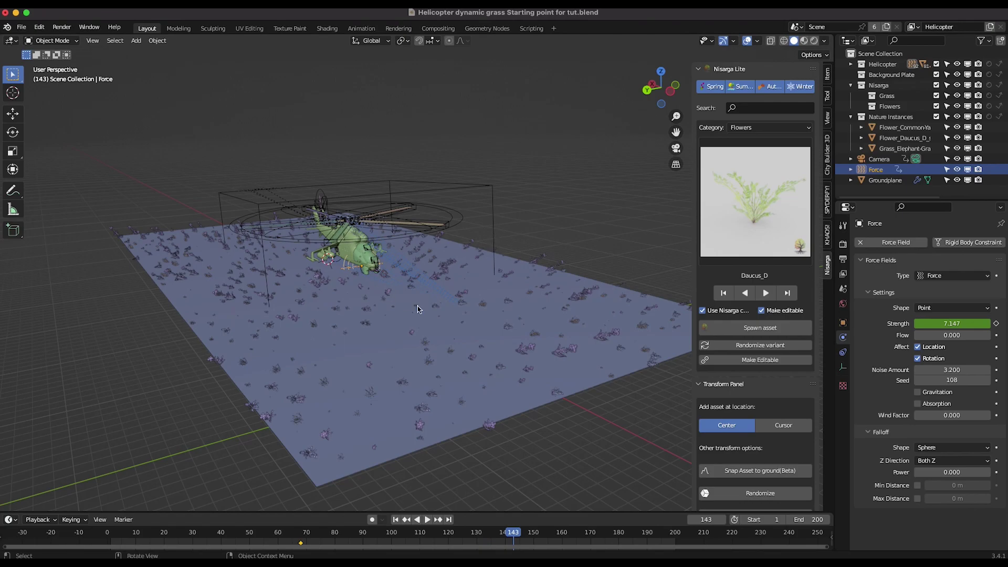
scroll(443, 311, "left", 2)
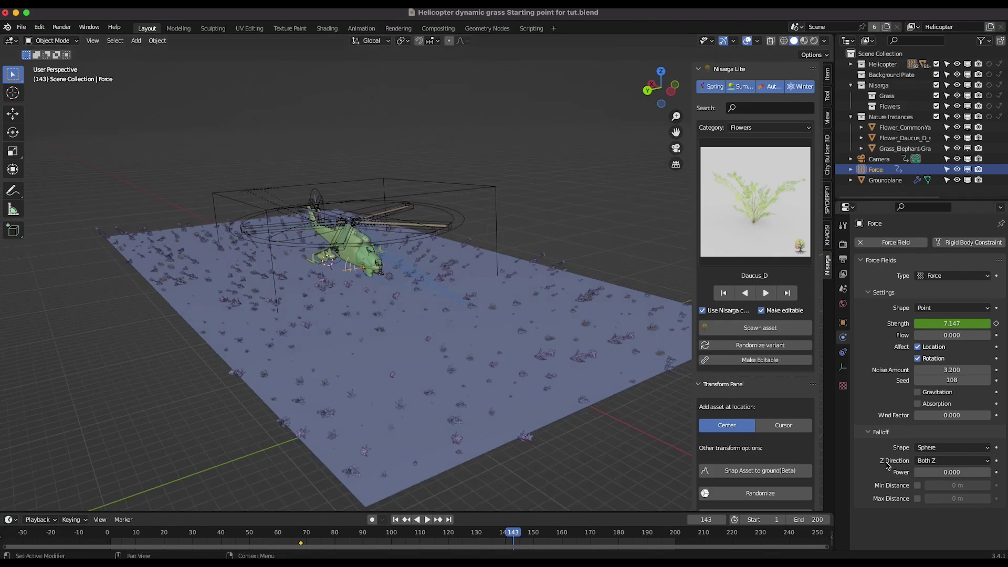
Limit the Force field's falloff to a maximum distance of 23.7 m and set its falloff power to 0.2.
left_click(918, 498)
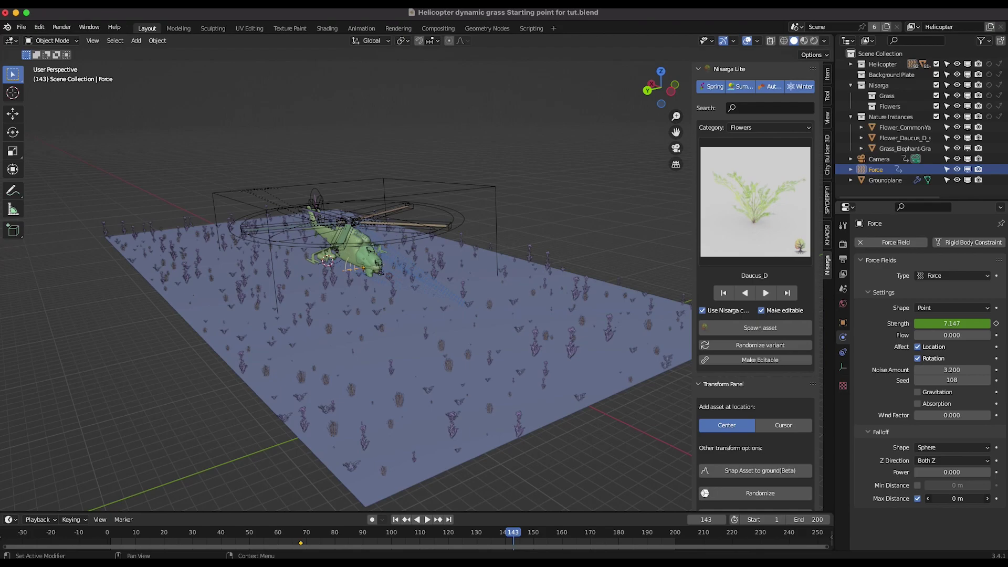
left_click_drag(943, 498, 968, 499)
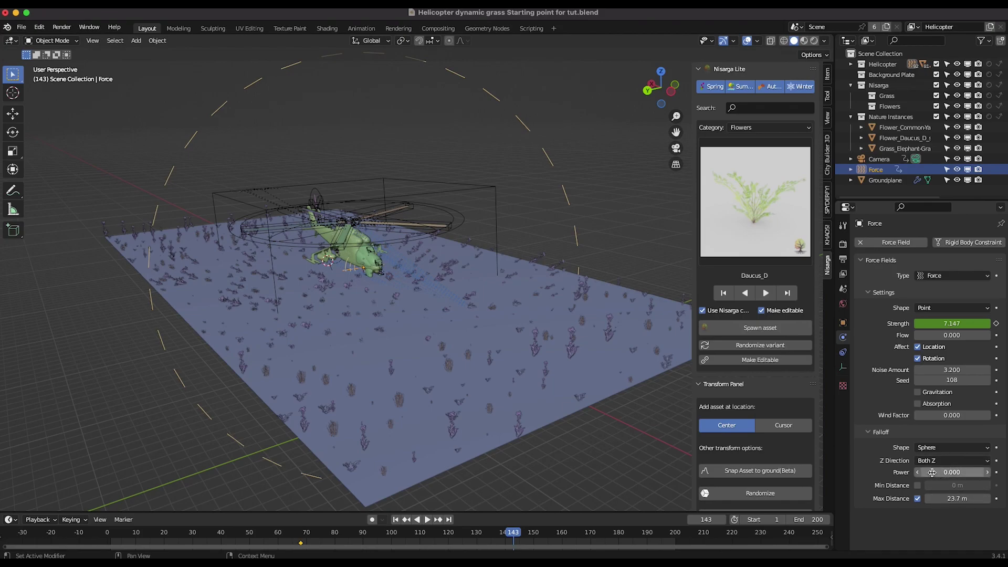
left_click_drag(932, 472, 909, 472)
left_click(951, 473)
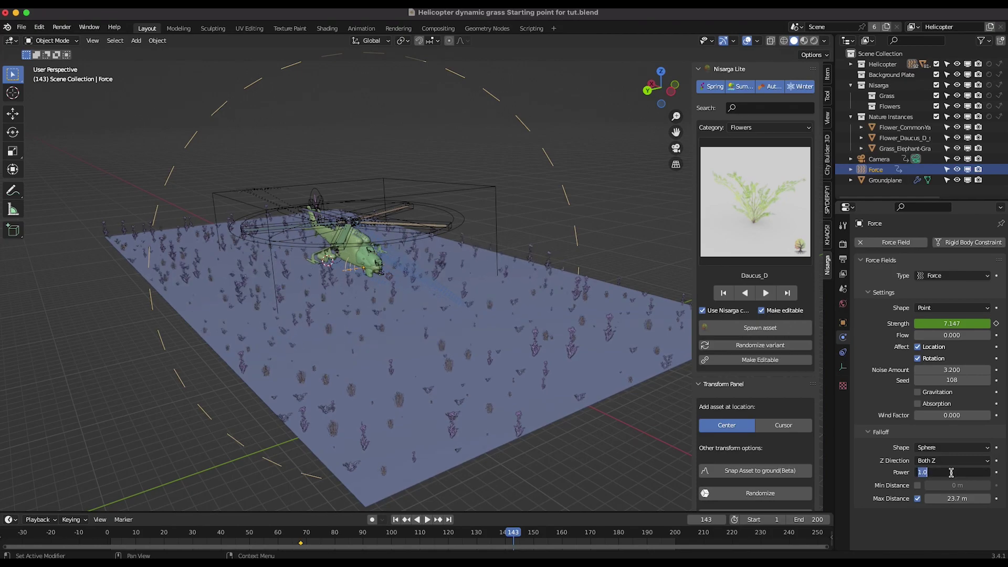
type(".2")
key("Return")
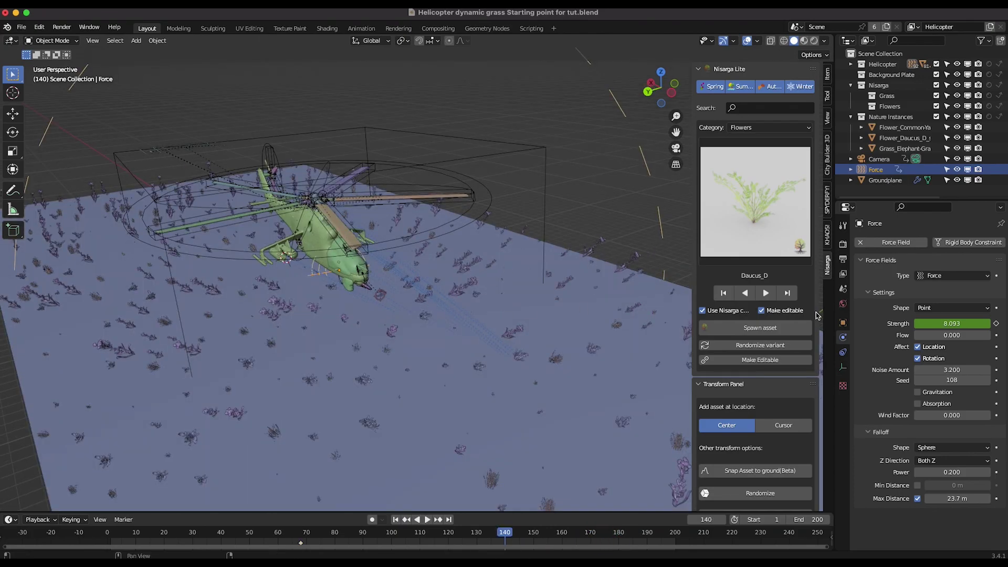
Go to the strength keyframe at frame 68, raise the Force field's strength, and play the animation.
key("Down")
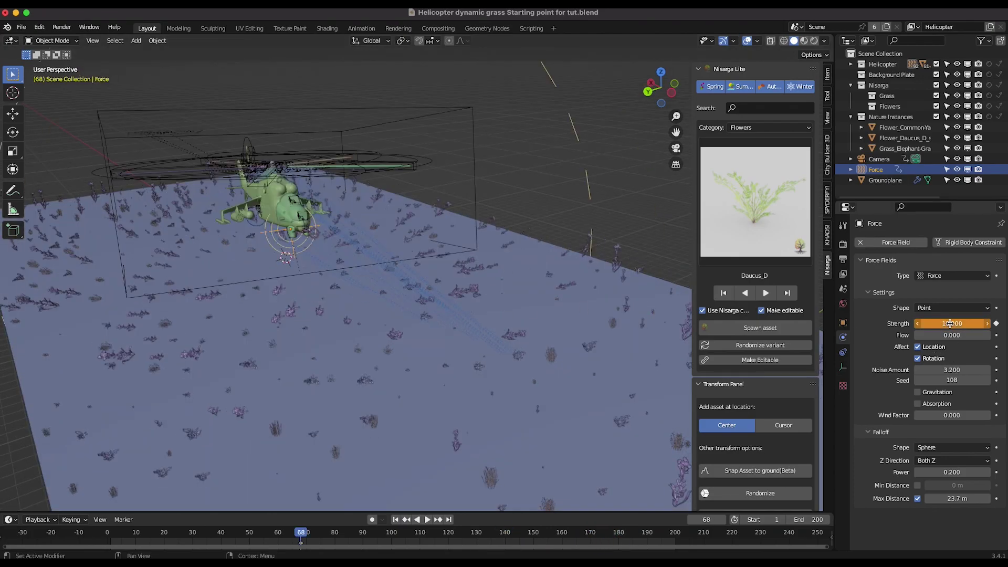
key("space")
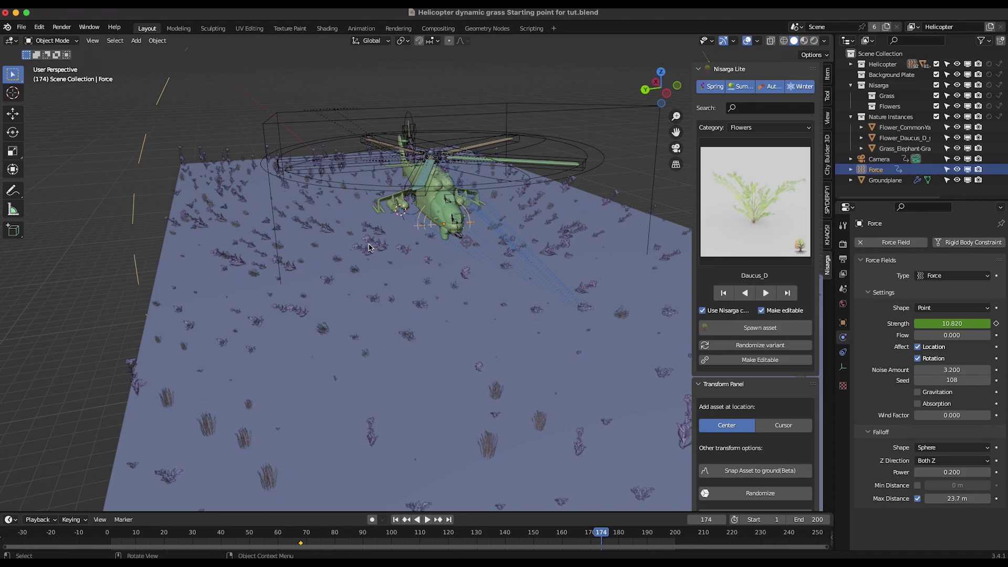
Add a Turbulence force field and position it beneath the helicopter.
left_click(382, 253)
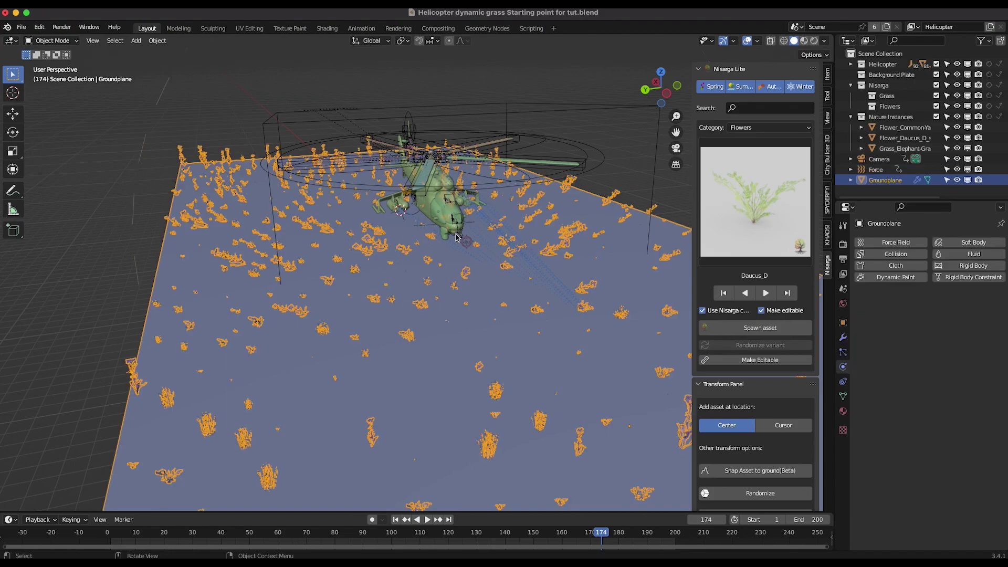
left_click(422, 228)
key("shift+a")
mouse_move(445, 296)
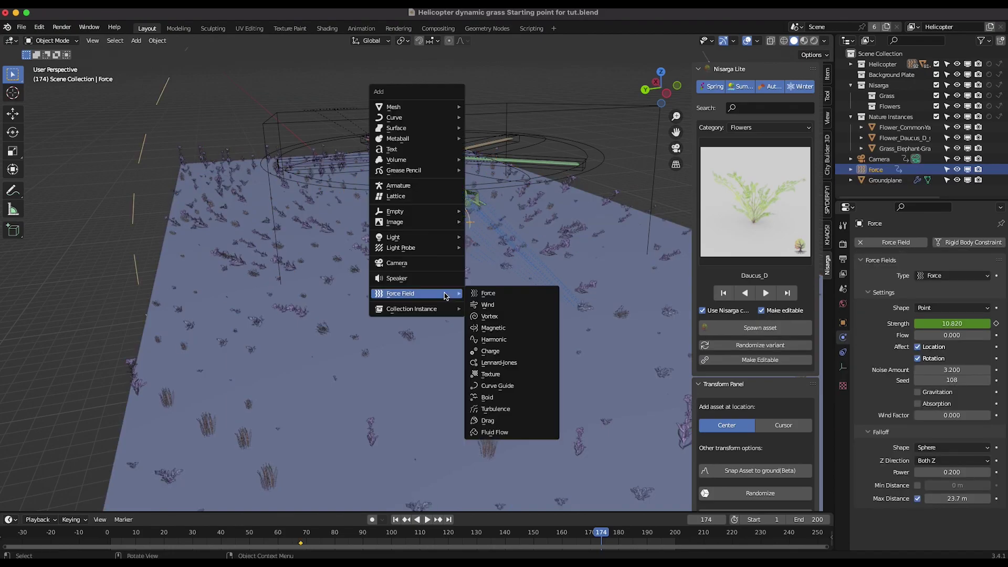
left_click(499, 413)
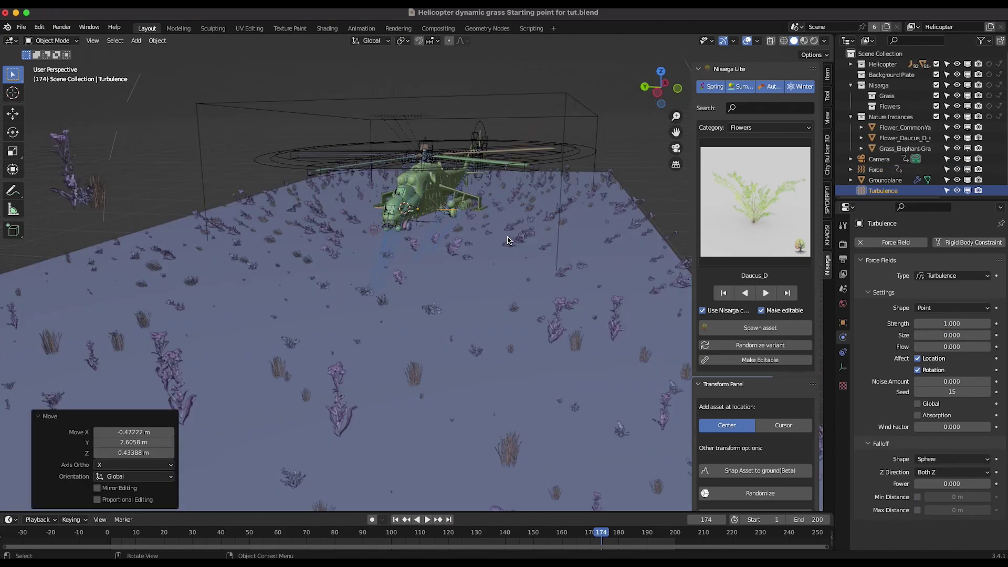
Parent the Turbulence field to the Mi-24_HIND_Helicopter empty using the Object option.
scroll(508, 241, "left", 10)
middle_click_drag(508, 241, 499, 96)
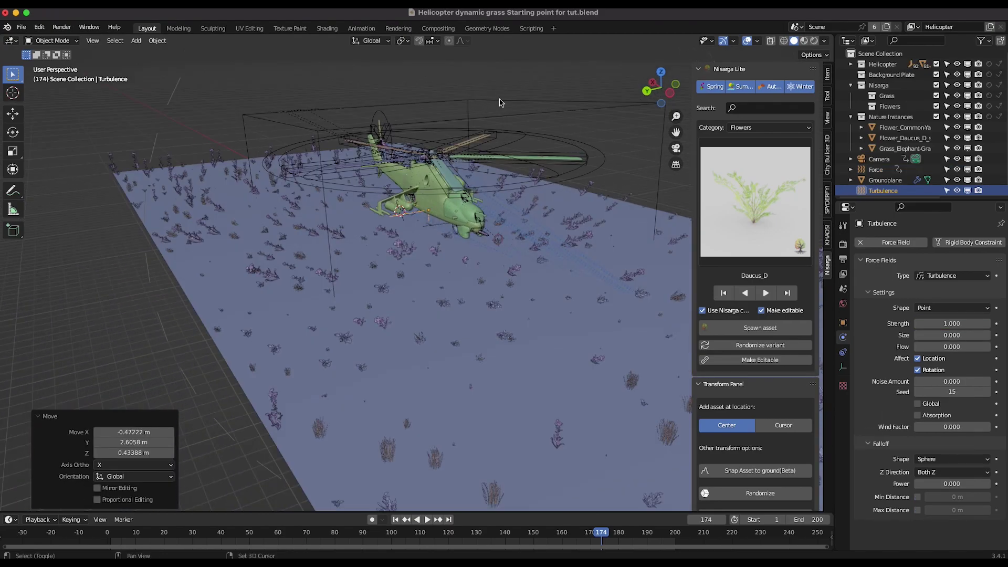
left_click(499, 102)
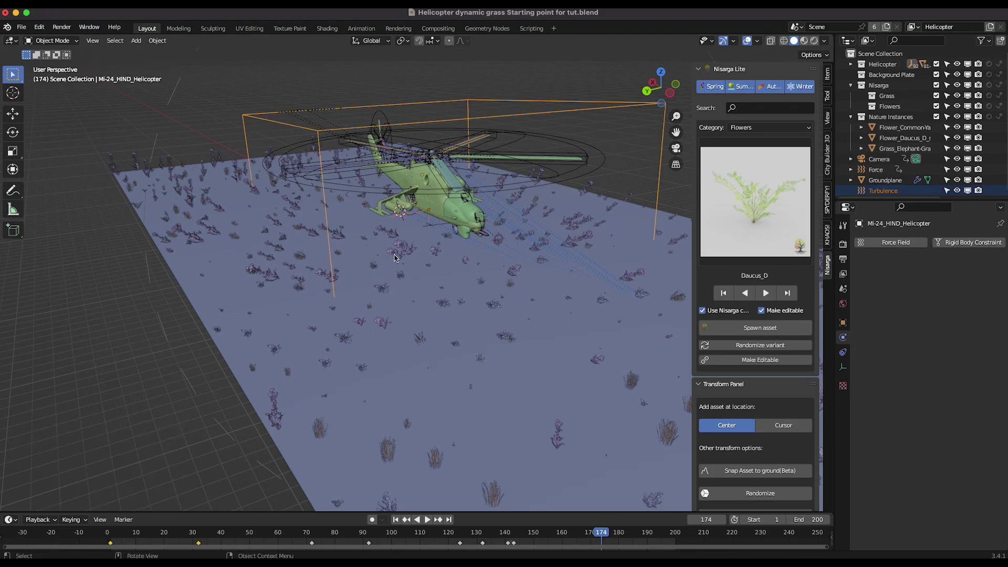
key("ctrl+p")
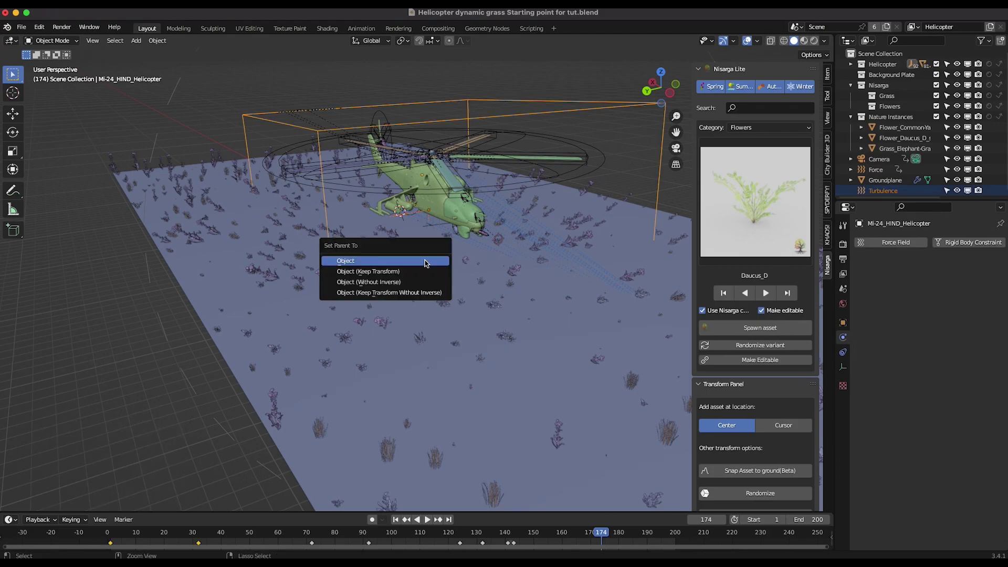
left_click(372, 262)
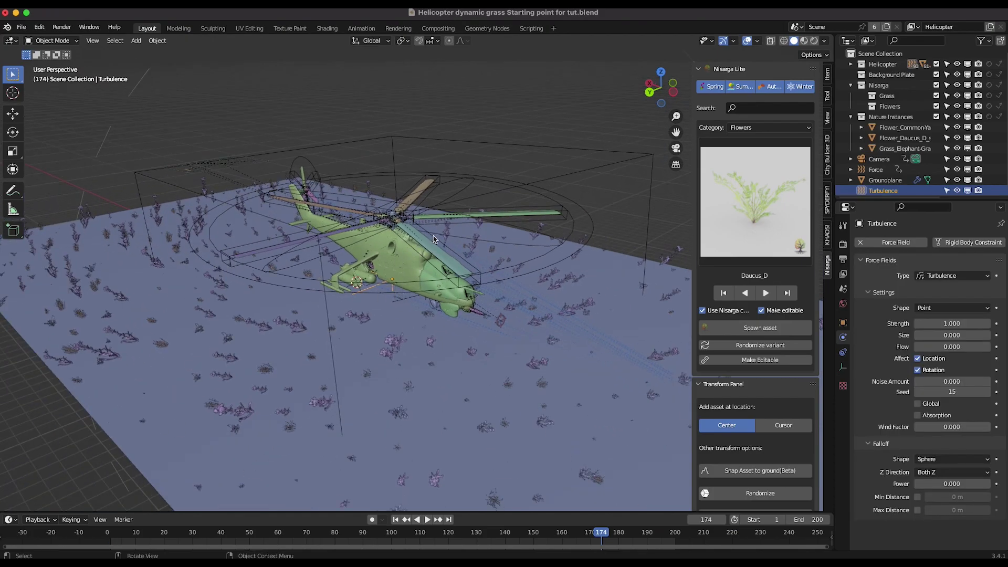
Shift the Turbulence field slightly beneath the helicopter, by about -0.32, -0.76 and 0.13 m in X, Y and Z, and set its strength to 8.
left_click_drag(940, 324, 966, 323)
key("g")
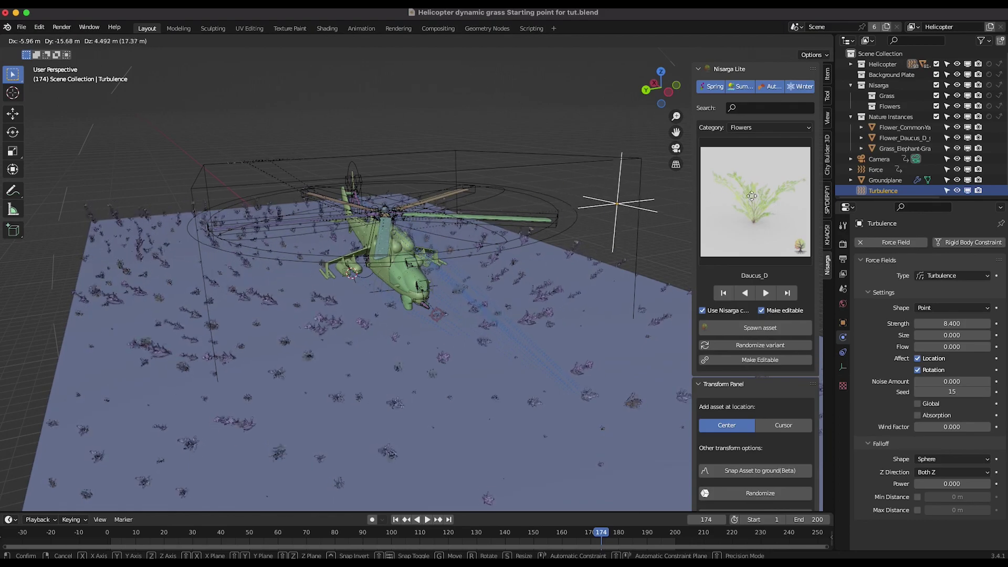
left_click(392, 271)
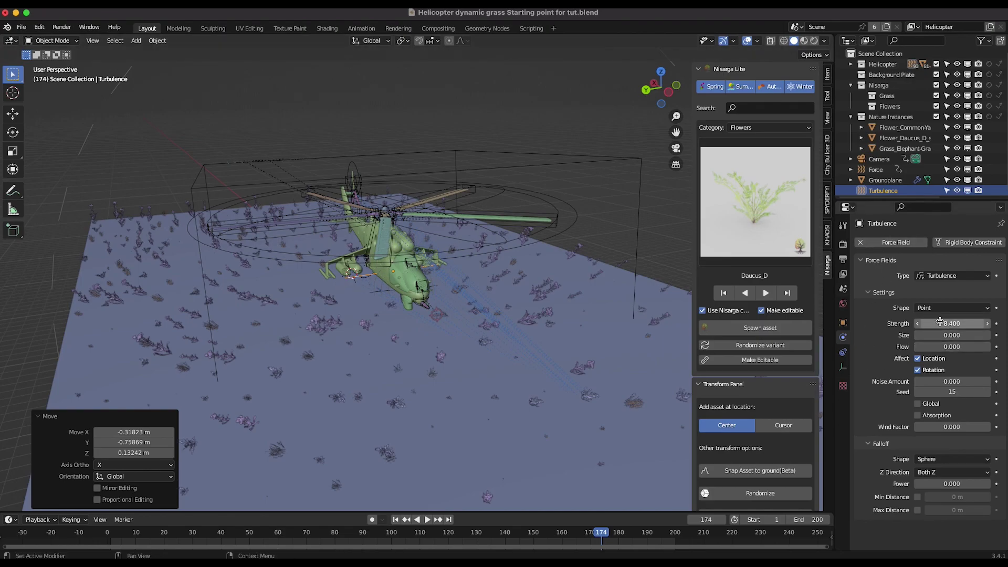
mouse_move(933, 325)
left_mouse_down()
mouse_move(966, 324)
mouse_move(932, 324)
left_mouse_up()
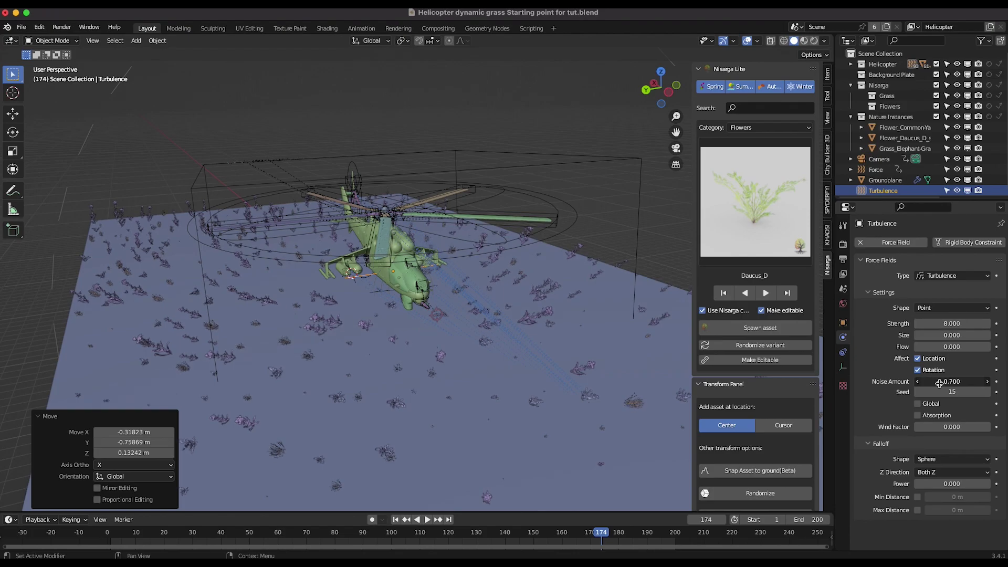
Set the Turbulence field's noise amount to 3.9 and play the animation to check the plants' jitter.
left_click_drag(951, 381, 976, 381)
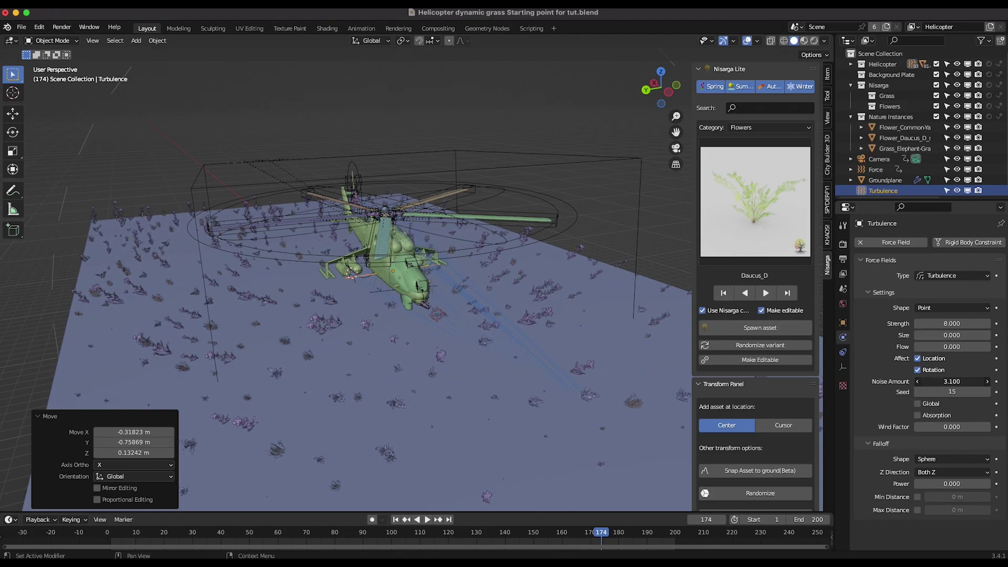
left_click_drag(951, 382, 960, 381)
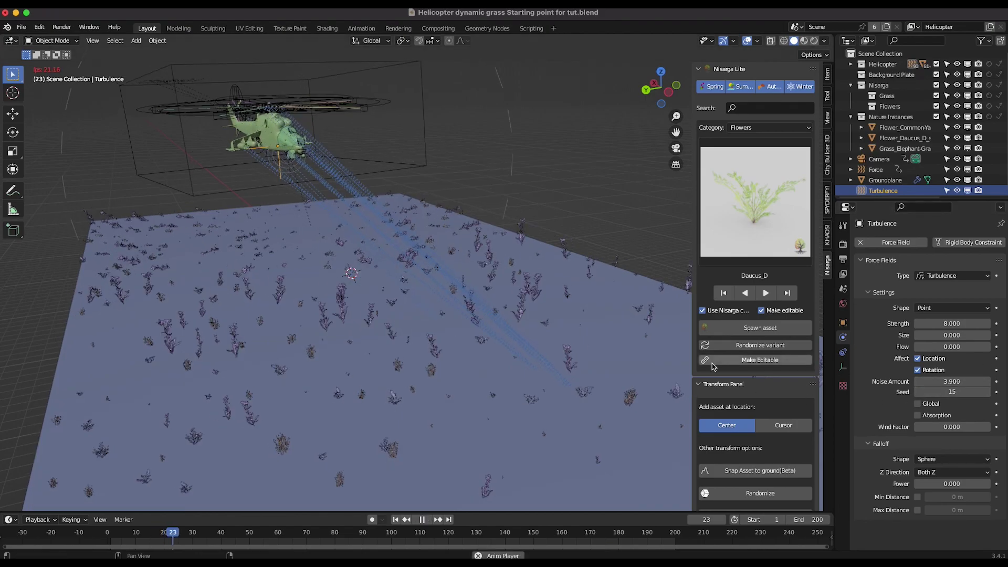
key("space")
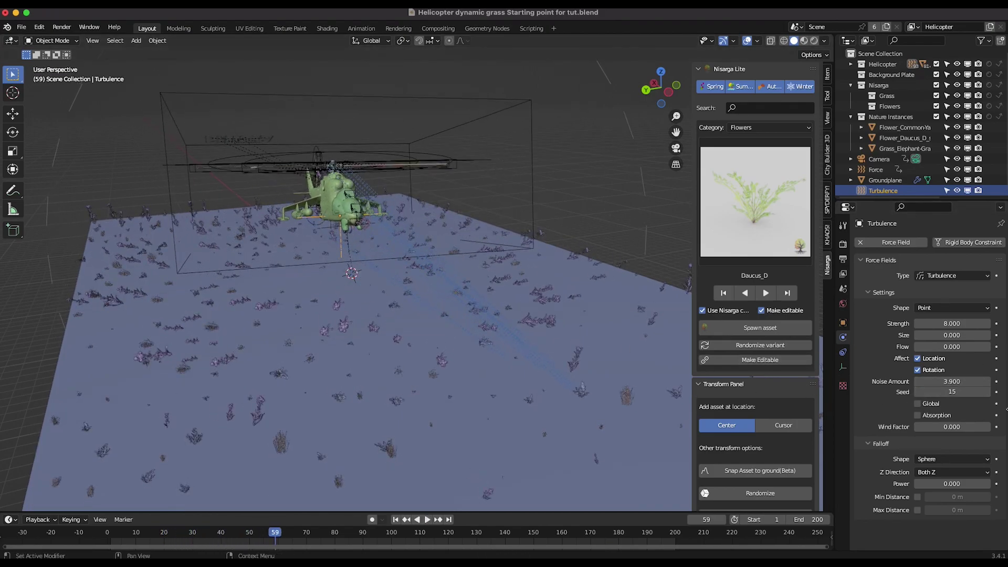
Set the Turbulence field's noise amount to 1 and its strength to 5.
left_click_drag(951, 381, 910, 382)
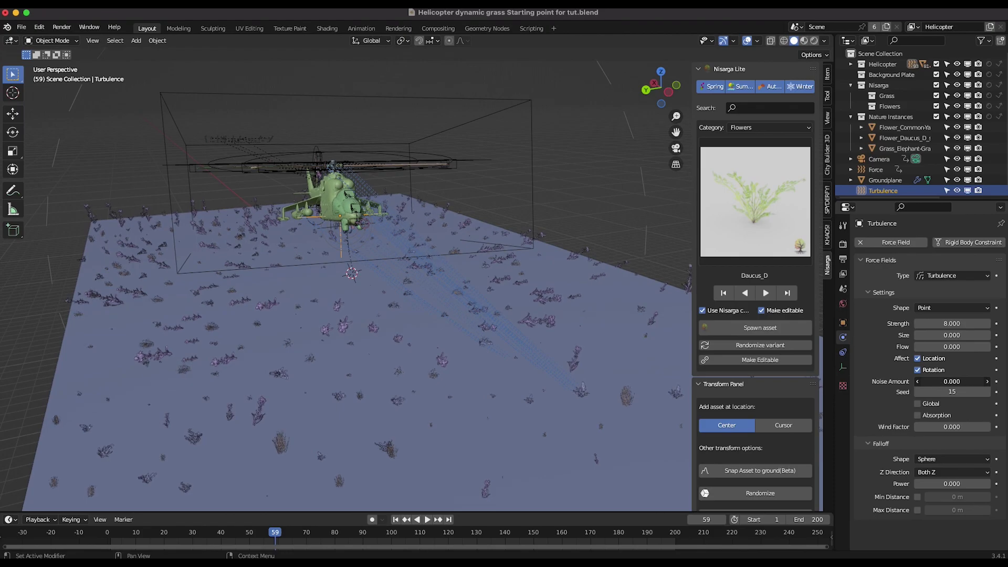
type("1")
key("Return")
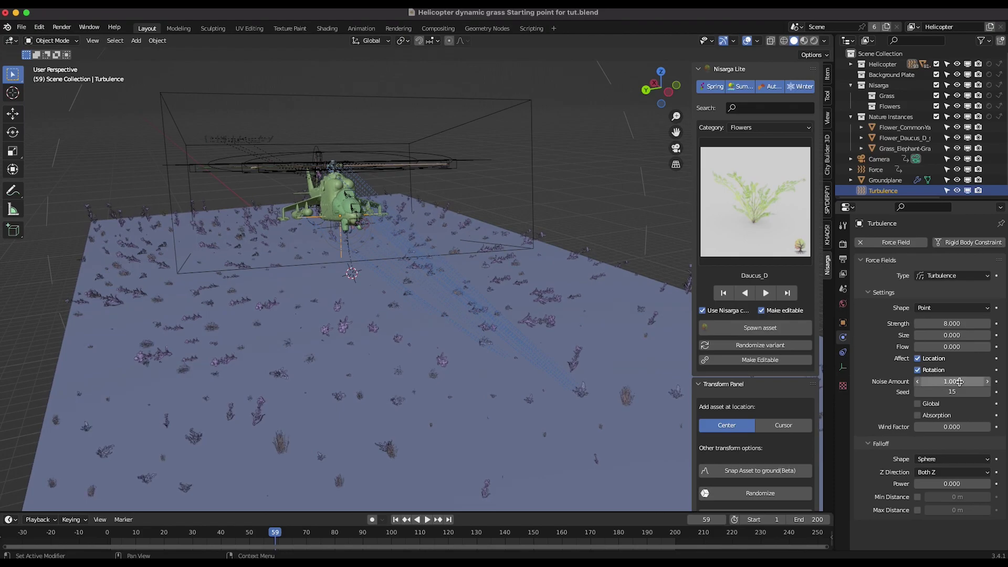
left_click(951, 324)
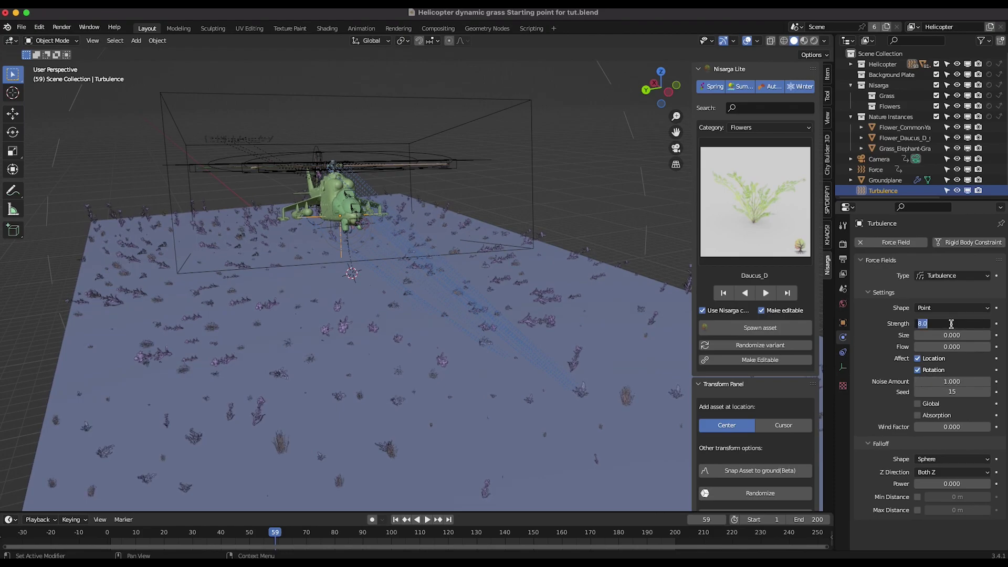
type("5")
key("Return")
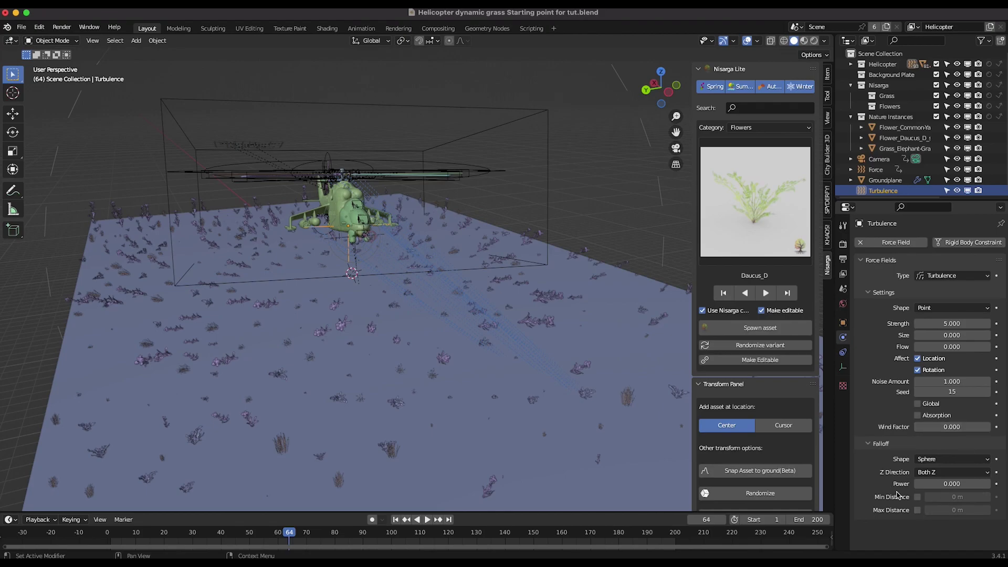
Enable a maximum falloff distance on the Turbulence field and set it to 9.72 m.
left_click(917, 510)
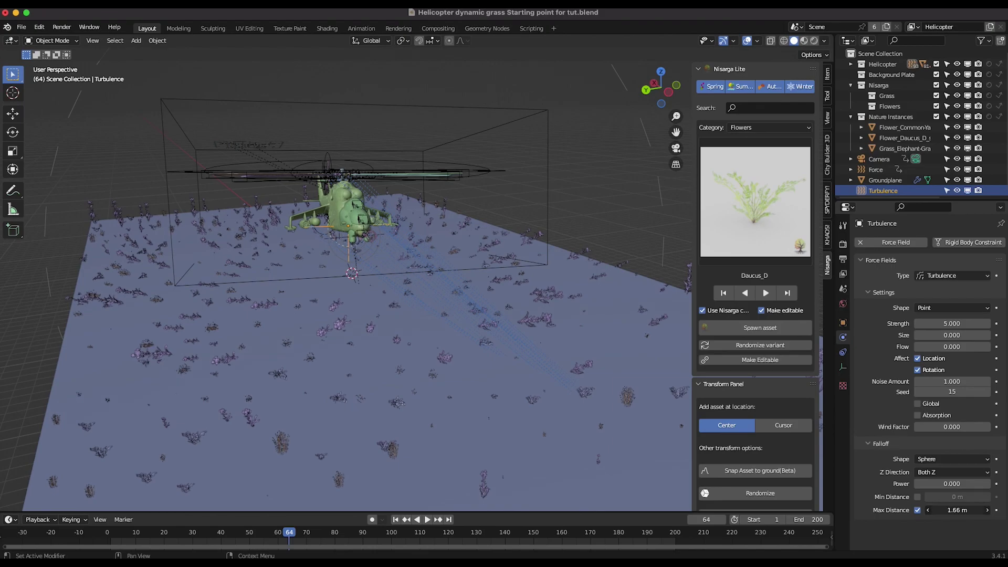
left_click_drag(957, 510, 956, 510)
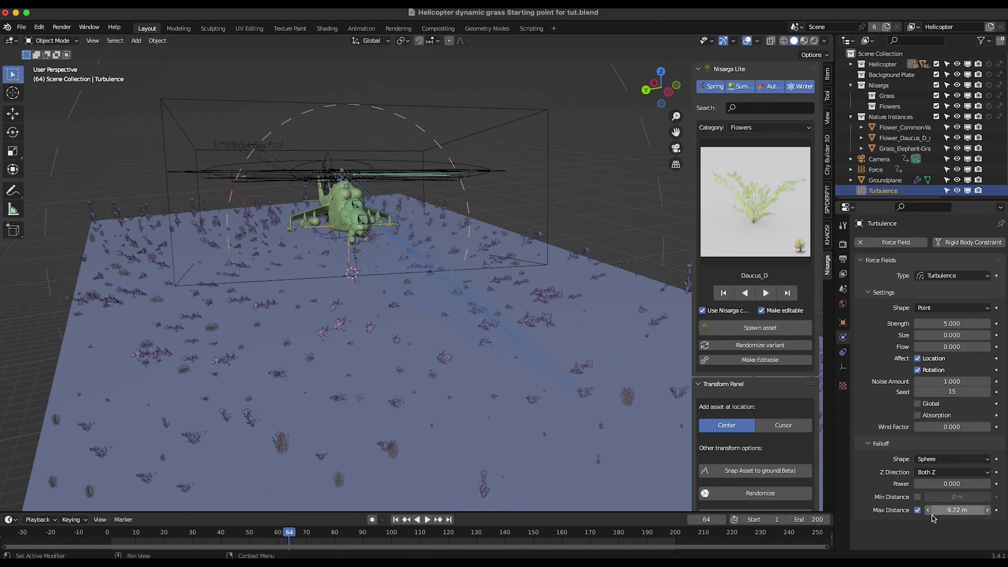
Increase the Turbulence field's maximum falloff distance to 28.1 m so it reaches well beyond the helicopter.
scroll(458, 285, "down", 1)
middle_click_drag(458, 285, 500, 58)
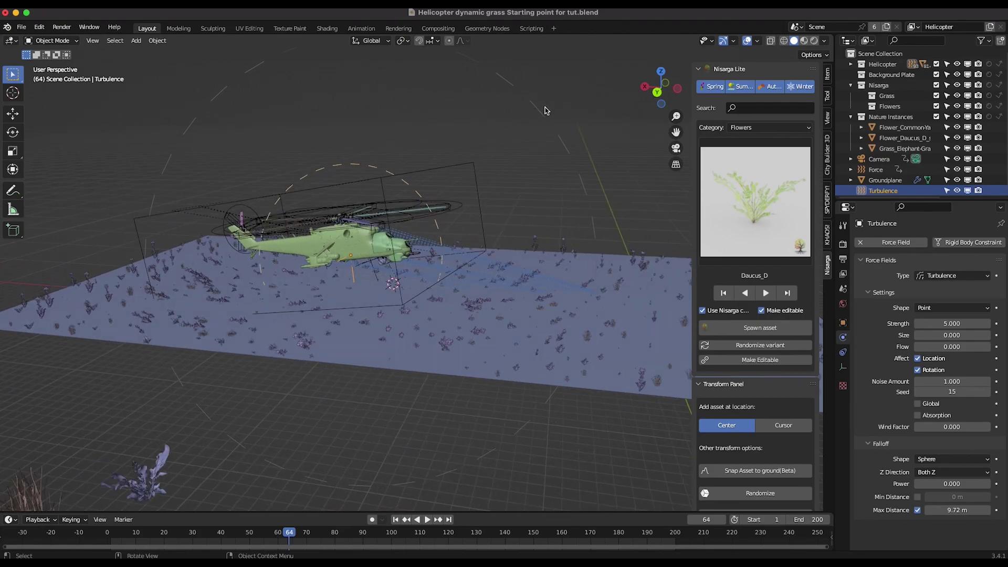
left_click_drag(956, 510, 1000, 510)
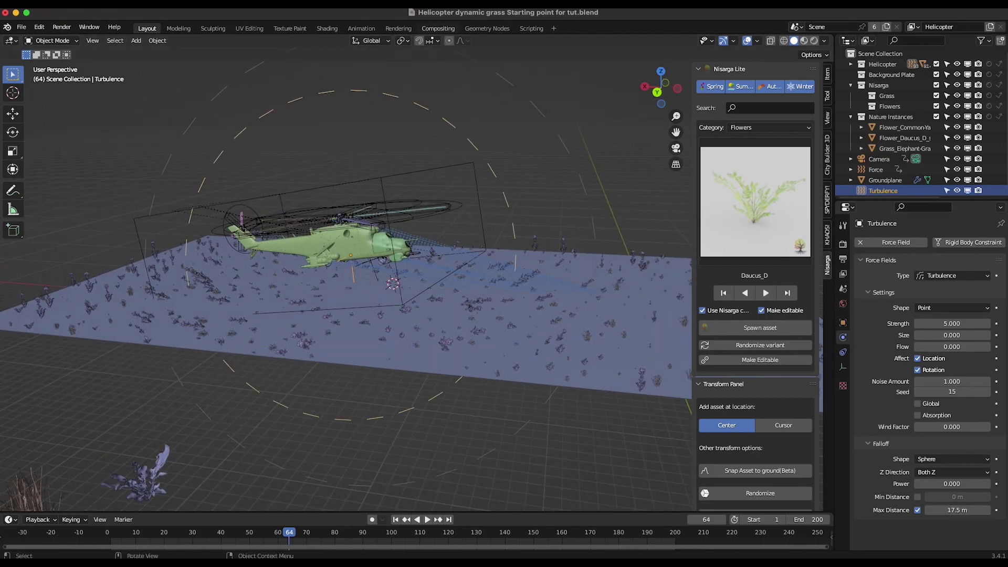
middle_click_drag(476, 200, 495, 212)
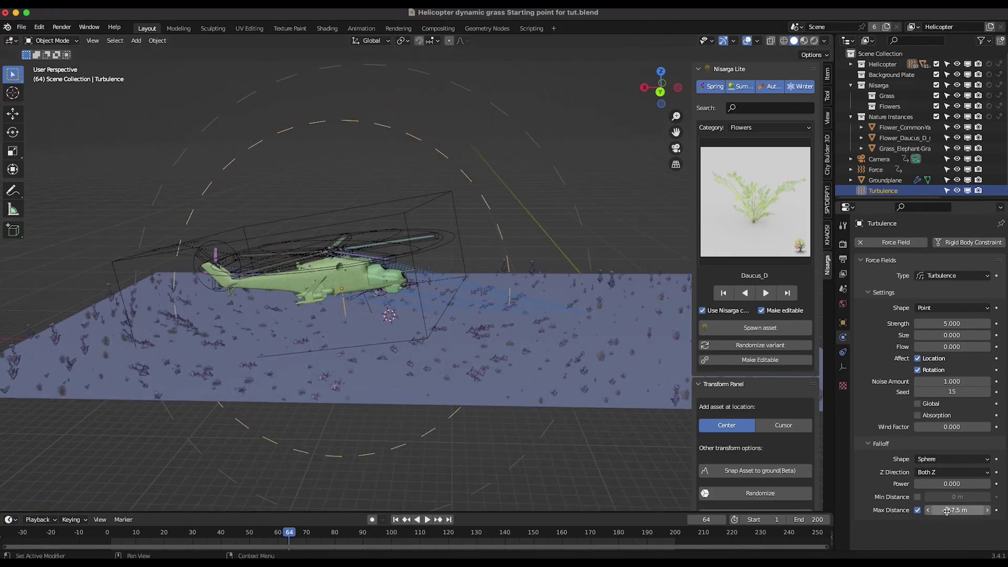
left_click_drag(957, 510, 981, 511)
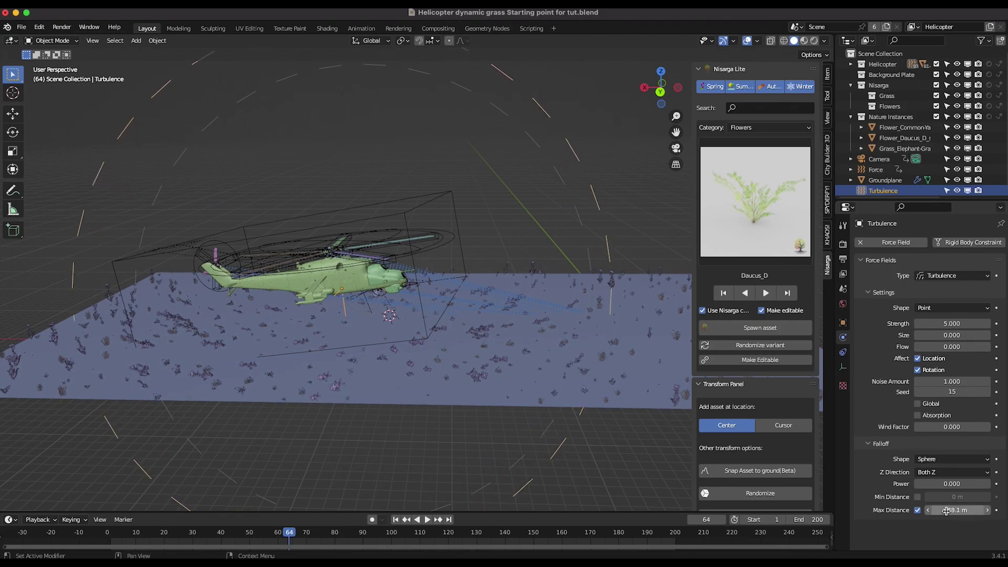
Set the Turbulence field's falloff power to 0.1 and play the animation to check the plants' motion.
left_click(945, 484)
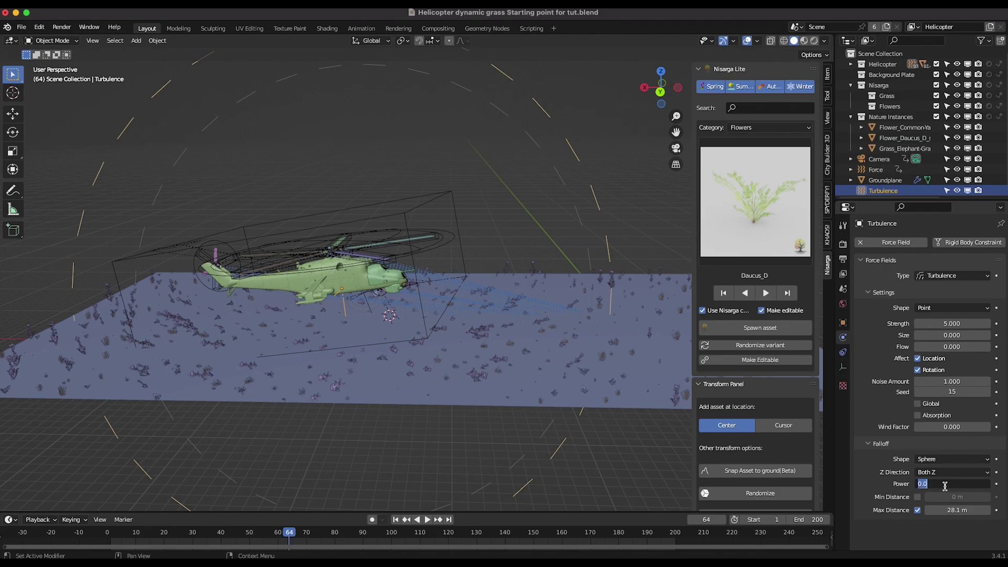
type("0.1")
key("Return")
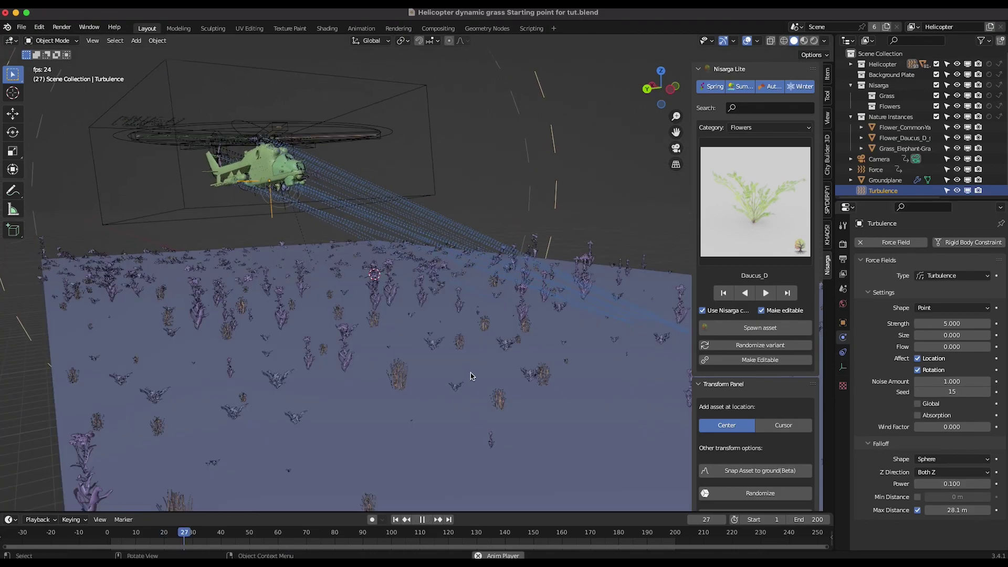
middle_click_drag(551, 336, 483, 367)
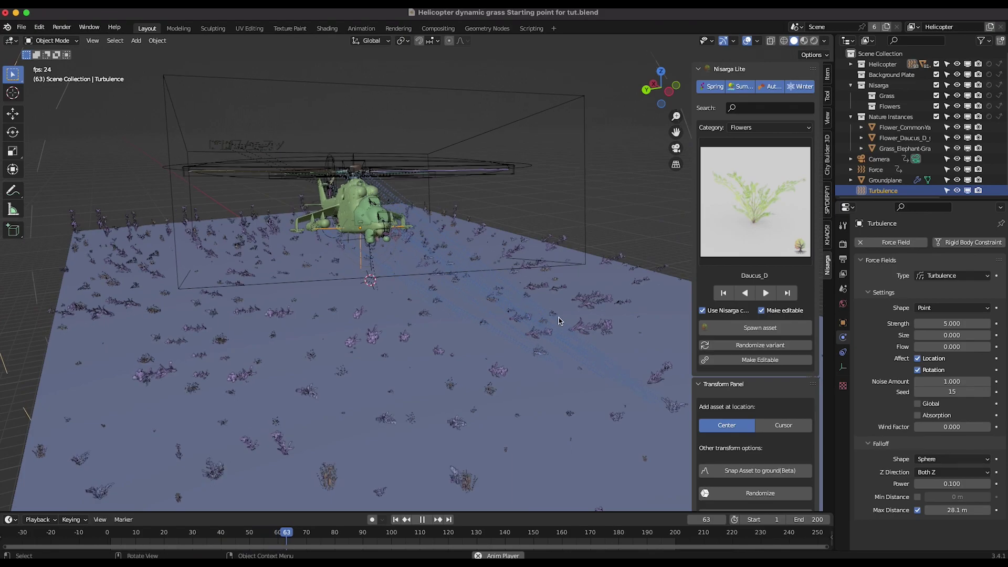
key("space")
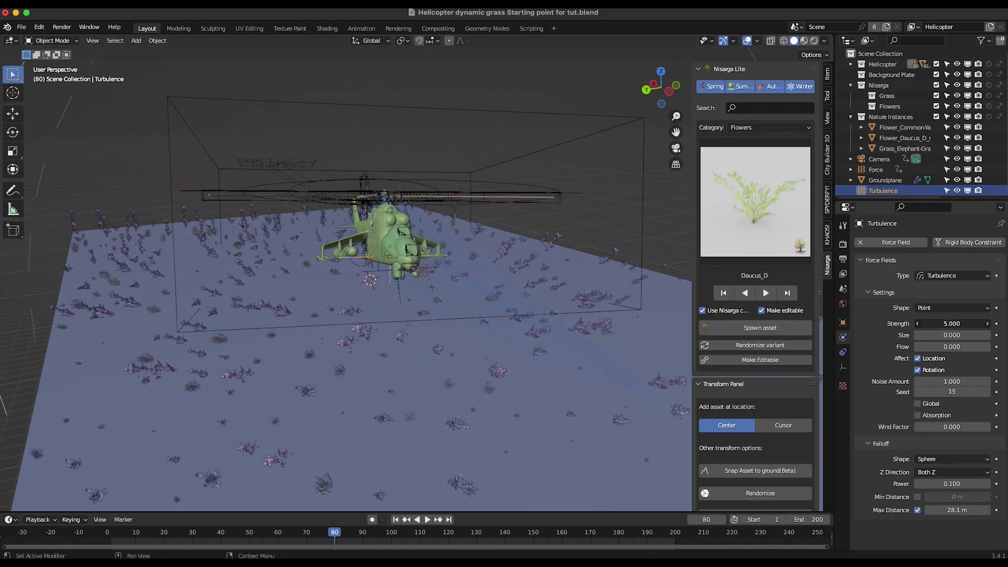
Raise the Turbulence field's strength to 15.3 and replay the animation from the start.
left_click_drag(939, 324, 993, 324)
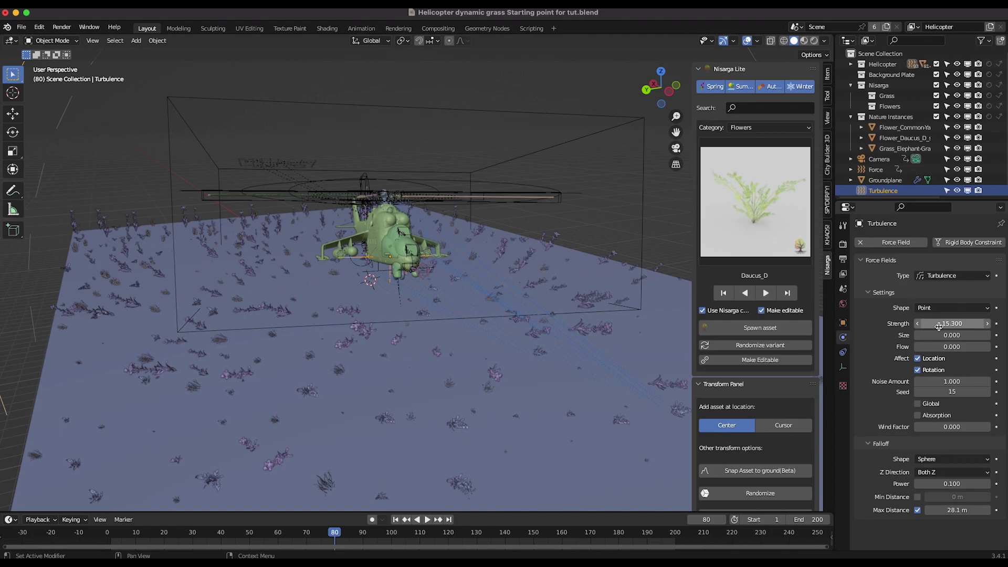
left_click(396, 520)
key("space")
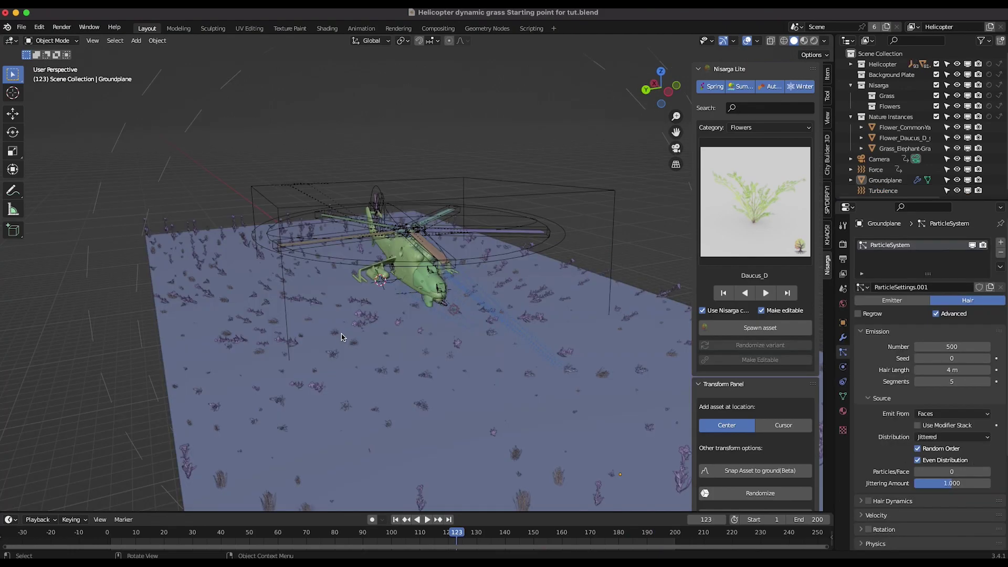
Add a vertex group named Density to the ground plane.
scroll(341, 337, "up", 5)
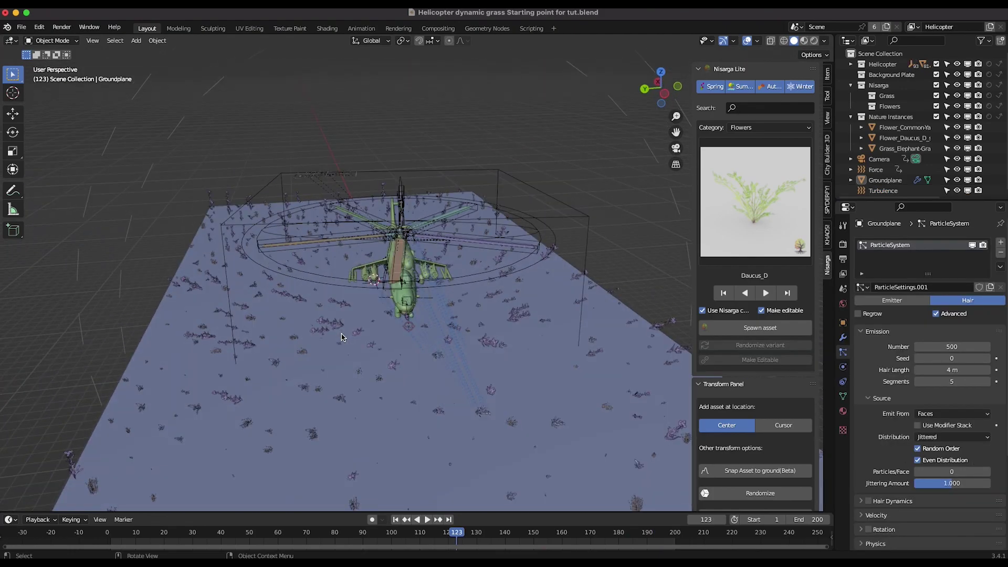
left_click(522, 315)
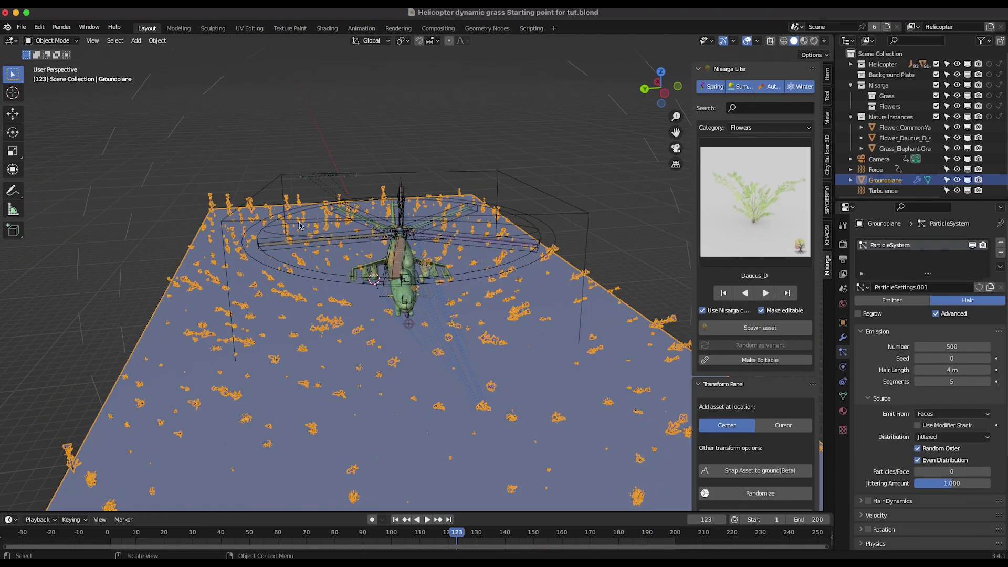
middle_click_drag(464, 341, 514, 338)
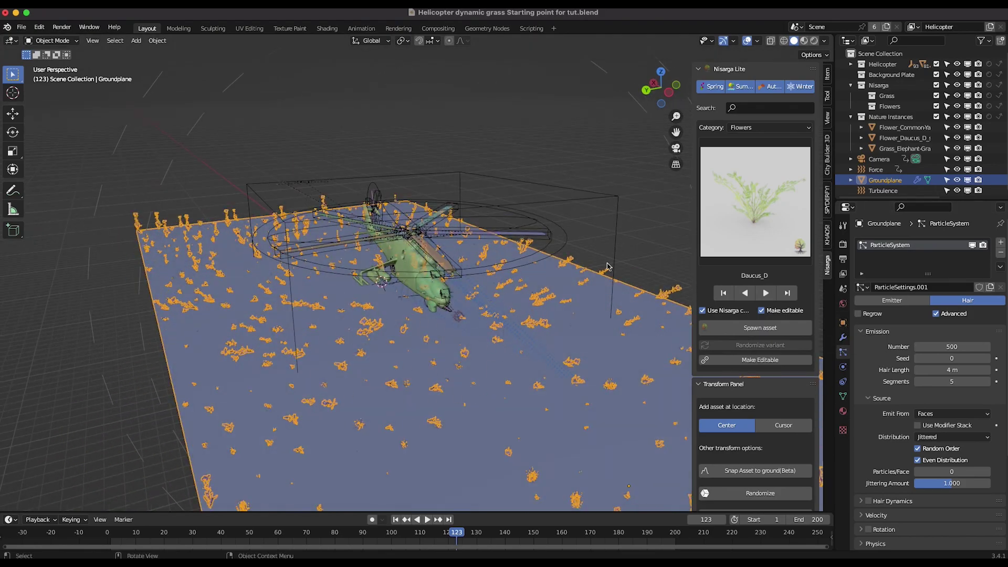
left_click(843, 397)
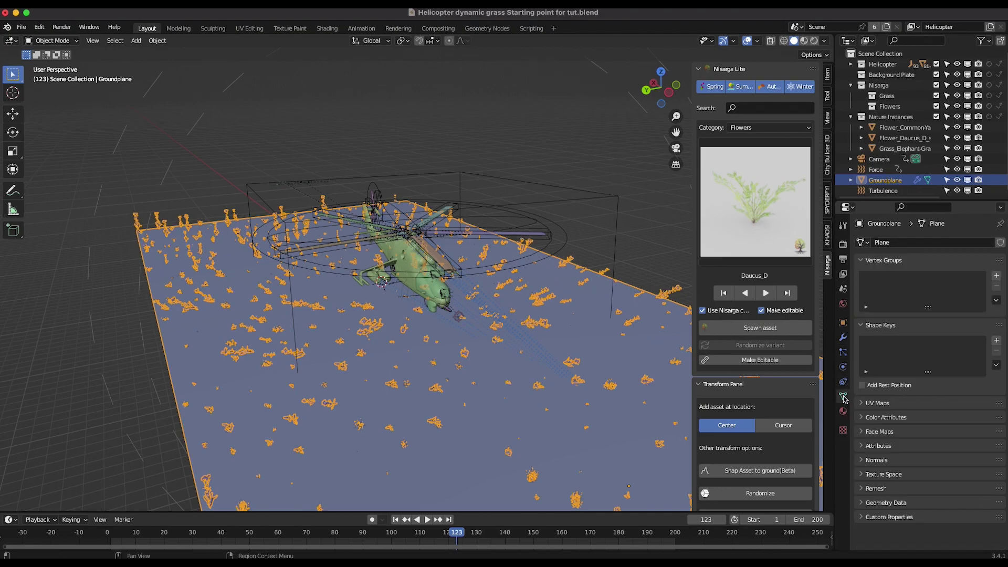
left_click(996, 276)
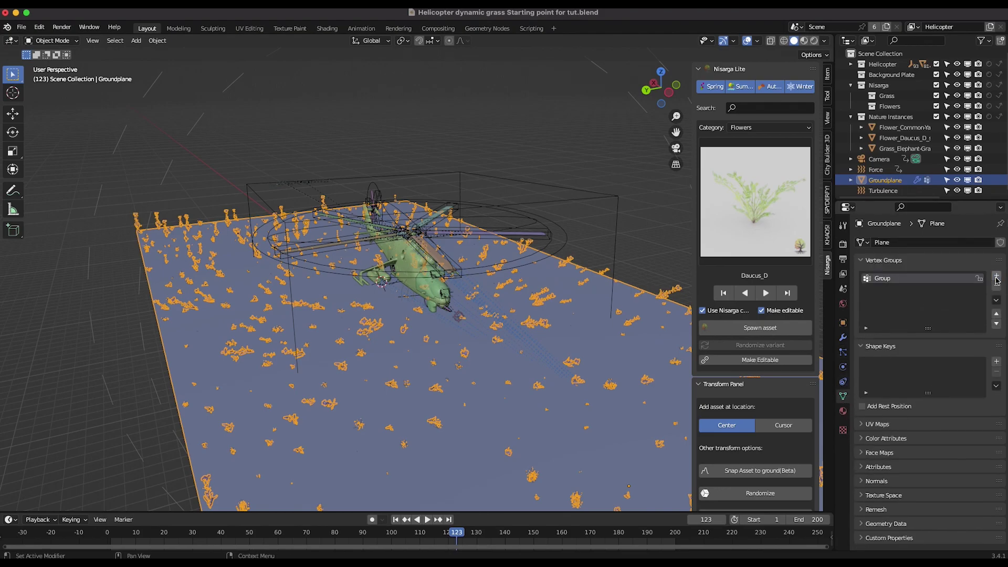
left_click(881, 277)
type("Density")
key("Return")
Subdivide the ground plane's mesh with 10 cuts and subdivide it once more with 1 cut.
left_click(51, 40)
left_click(45, 64)
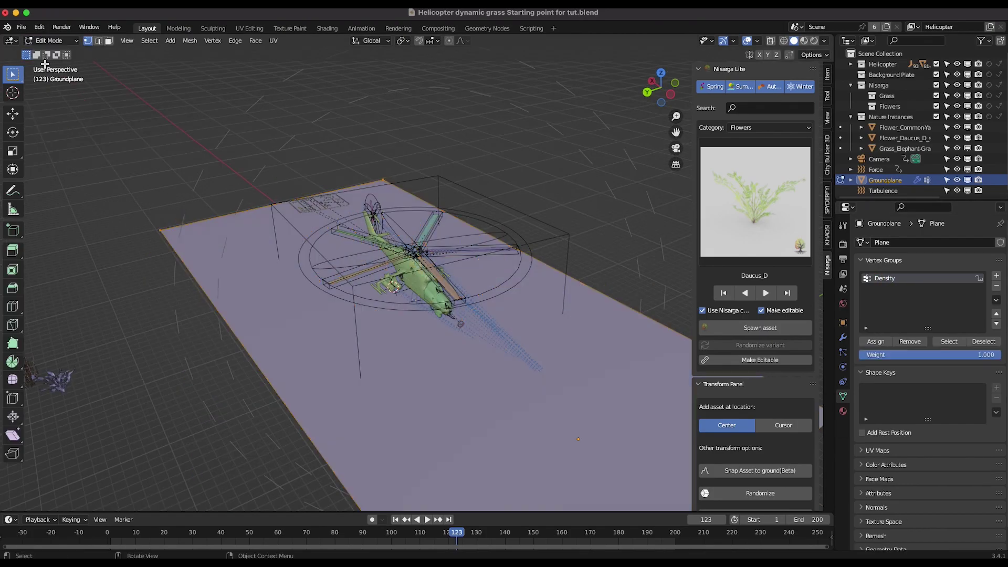
left_click(235, 41)
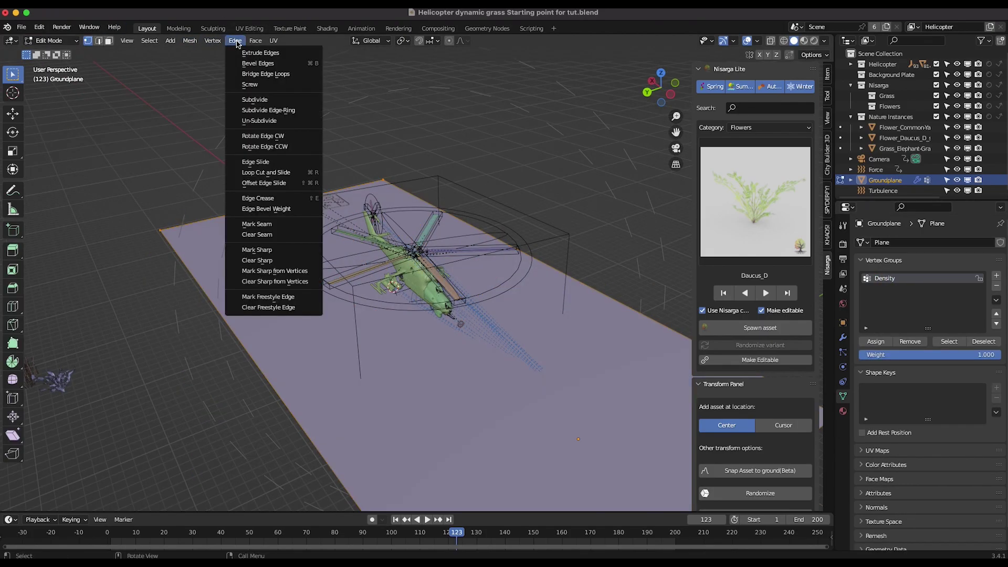
left_click(247, 99)
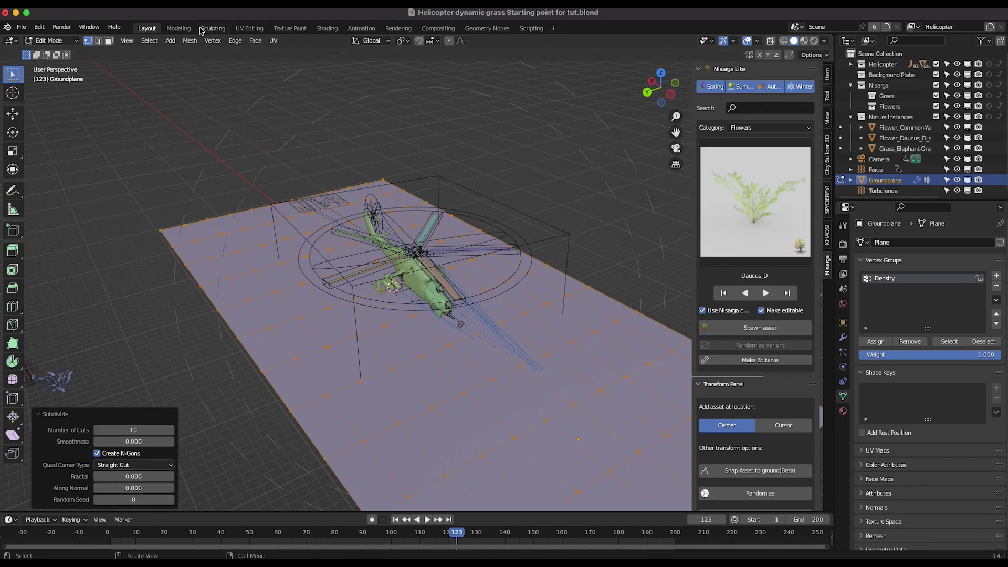
left_click(234, 41)
left_click(246, 98)
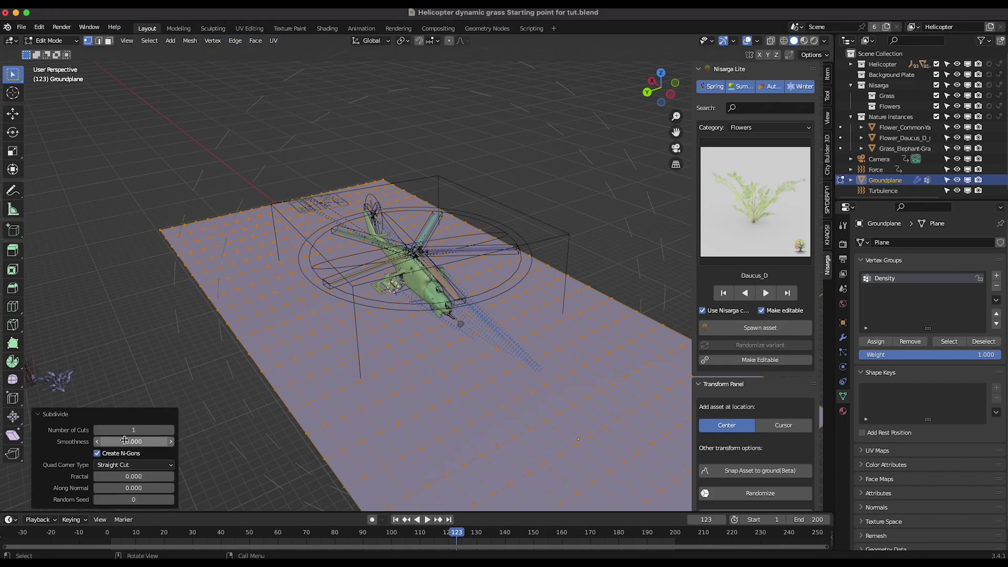
Weight-paint the ground plane's Density group with full-weight strokes around and in front of the helicopter.
key("Tab")
left_click(50, 40)
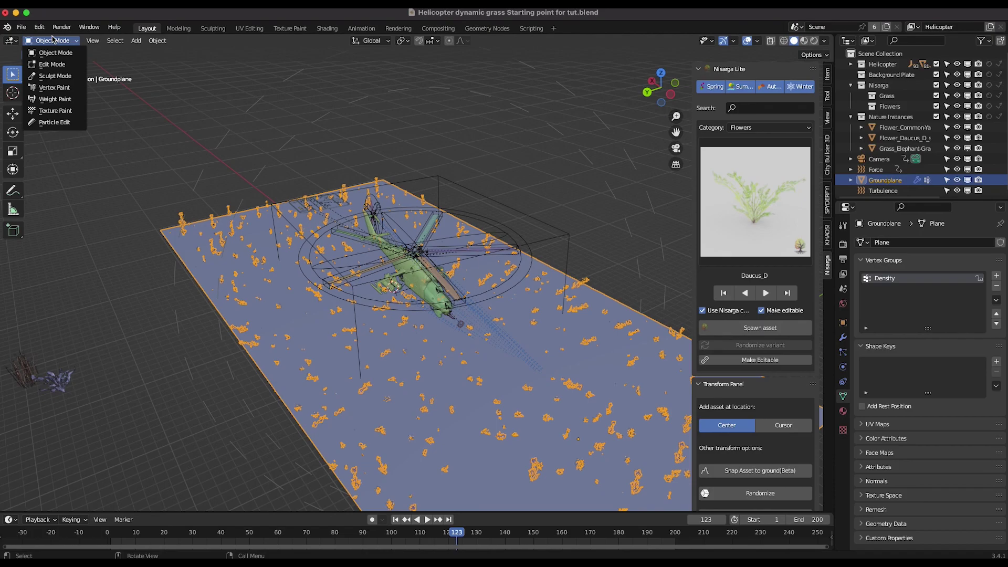
left_click(52, 99)
middle_click_drag(523, 263, 494, 260)
left_click_drag(484, 201, 409, 209)
left_click_drag(374, 252, 378, 310)
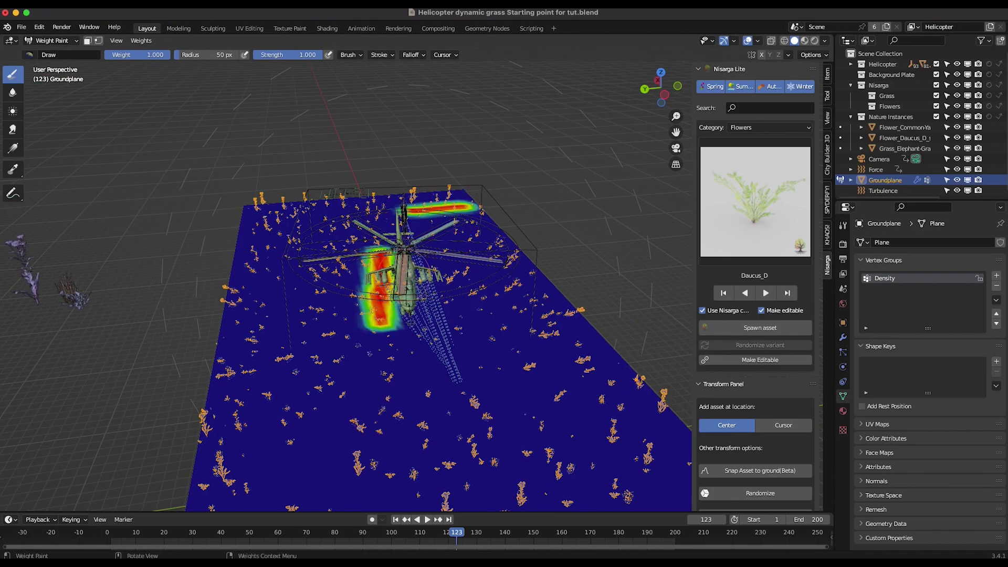
left_click_drag(438, 269, 449, 351)
left_click_drag(332, 294, 309, 385)
middle_click_drag(493, 376, 442, 362)
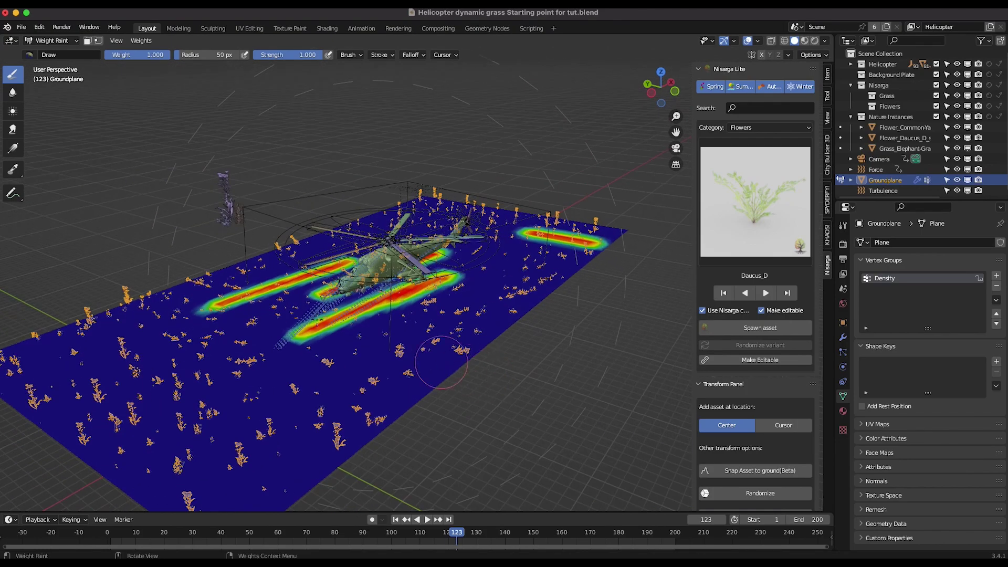
left_click_drag(241, 308, 201, 392)
middle_click_drag(315, 361, 329, 358)
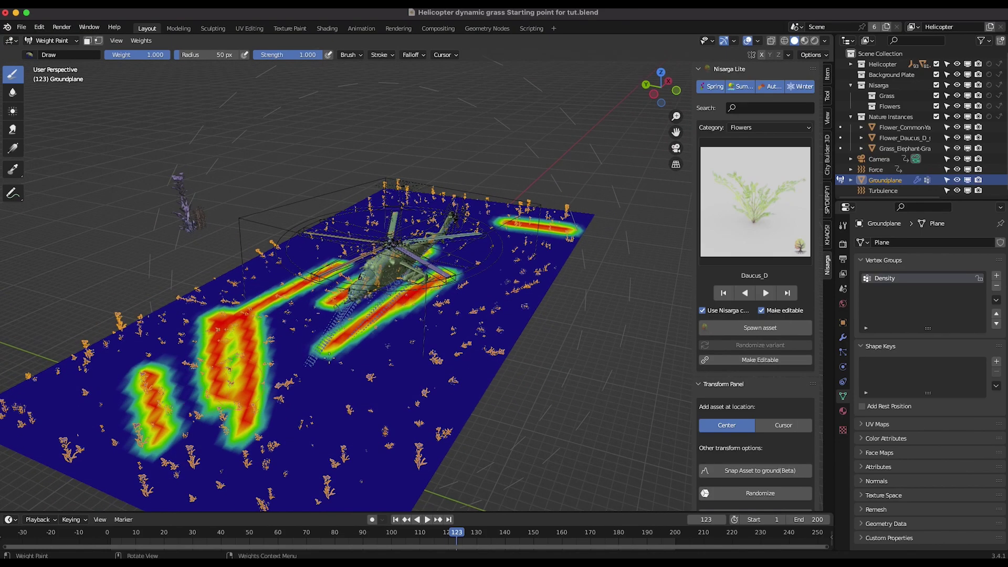
Paint more Density strokes beside and ahead of the helicopter, including some at weight 0.677, and return to Object Mode.
mouse_move(441, 313)
left_mouse_down()
mouse_move(342, 445)
mouse_move(415, 316)
mouse_move(320, 399)
left_mouse_up()
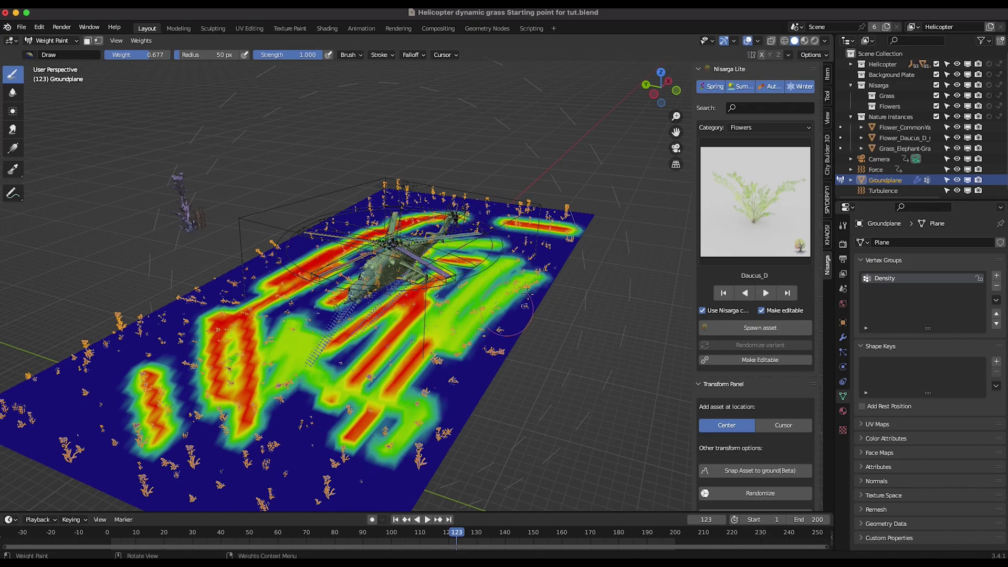
left_click_drag(535, 280, 484, 361)
left_click_drag(408, 226, 400, 229)
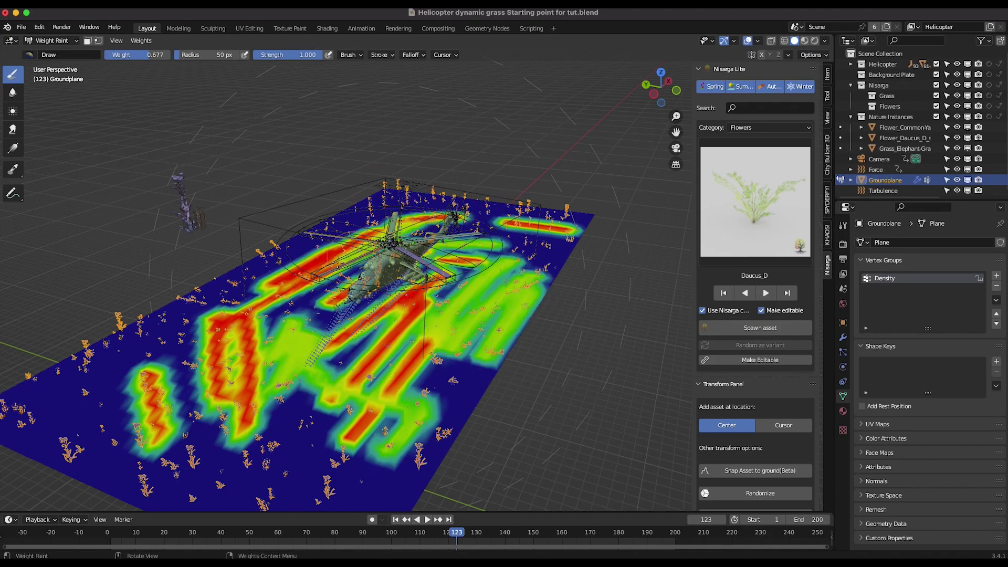
left_click(51, 40)
left_click(47, 47)
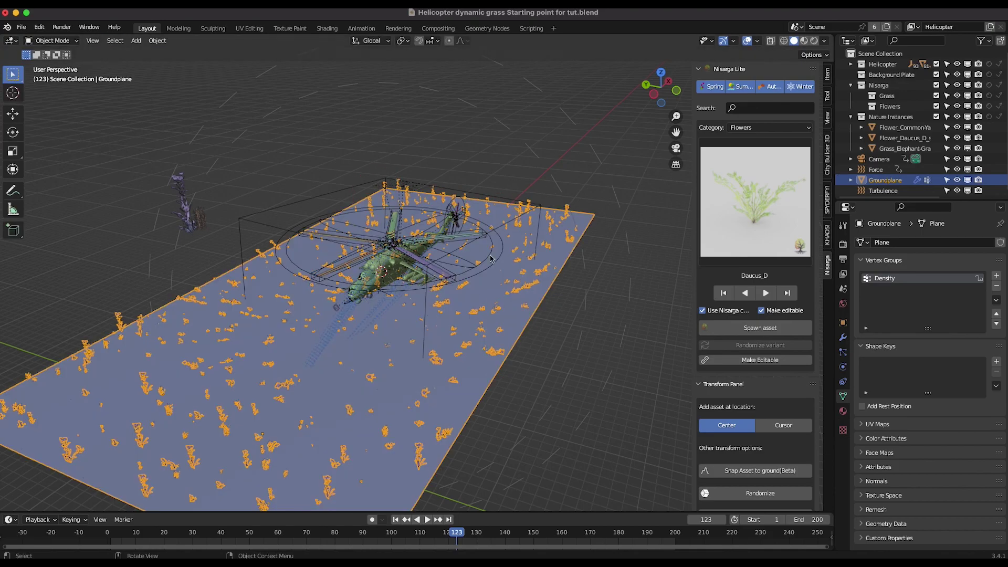
Assign the Density vertex group as the density control of the ground plane's particle system and inspect the plant distribution.
left_click(843, 352)
scroll(887, 508, "down", 5)
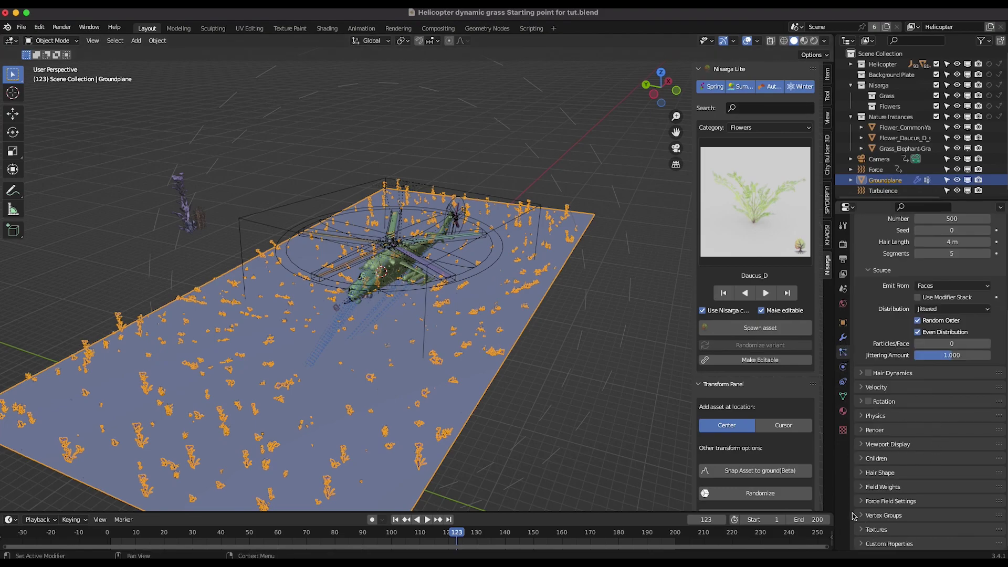
left_click(883, 515)
scroll(863, 519, "down", 4)
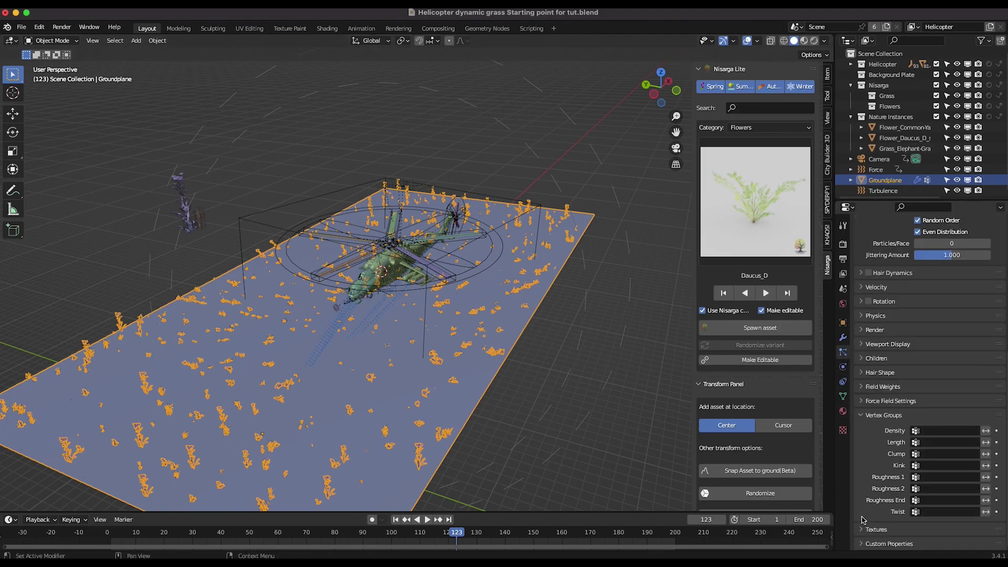
left_click(965, 431)
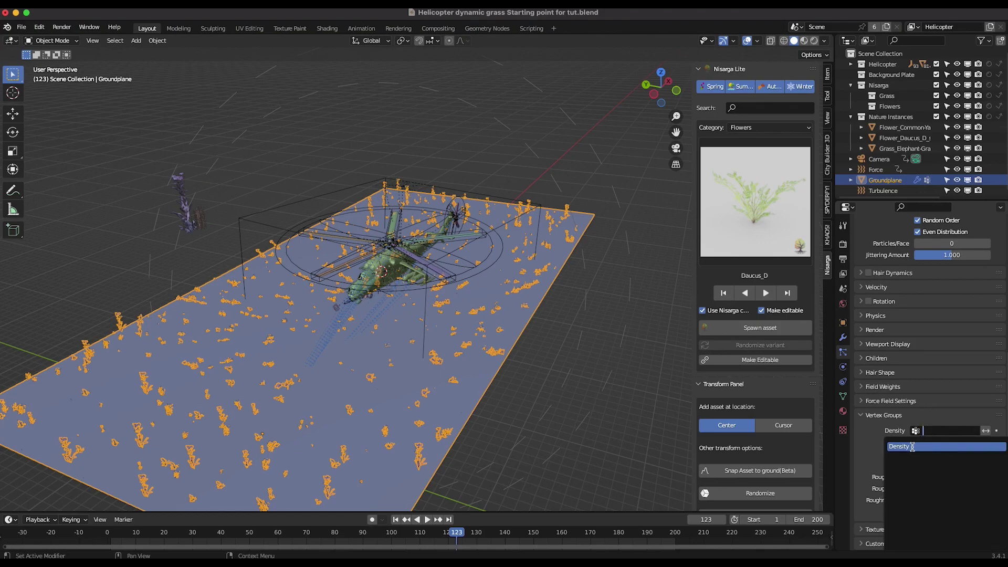
left_click(912, 446)
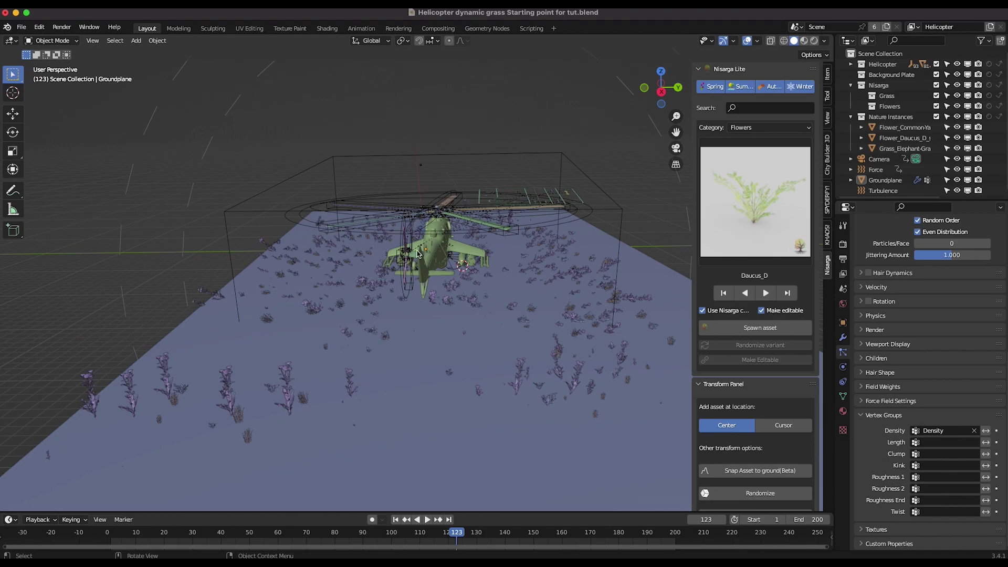
scroll(417, 254, "right", 10)
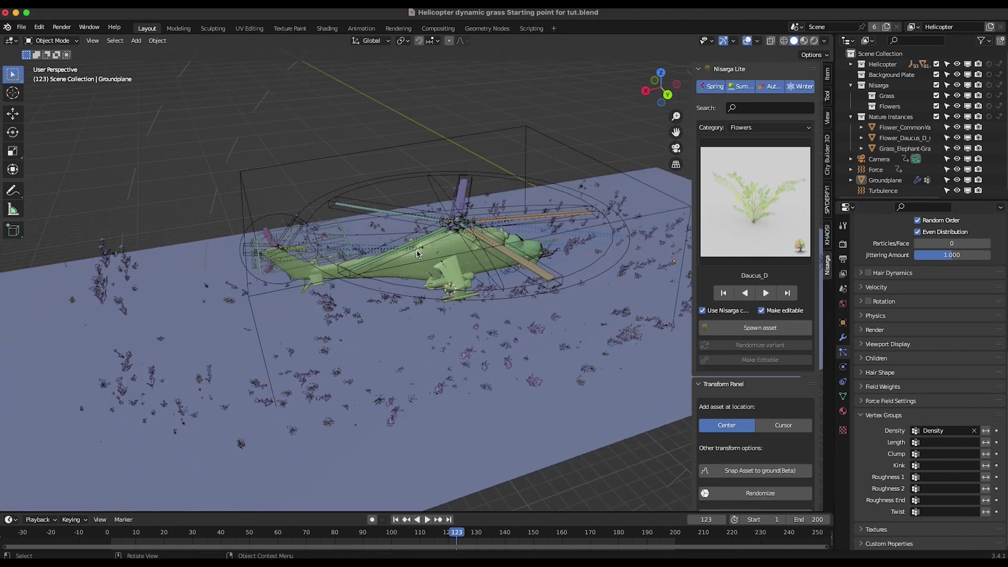
middle_click_drag(419, 254, 418, 253)
Change the emission number of the ground plane's hair particle system.
scroll(945, 368, "up", 10)
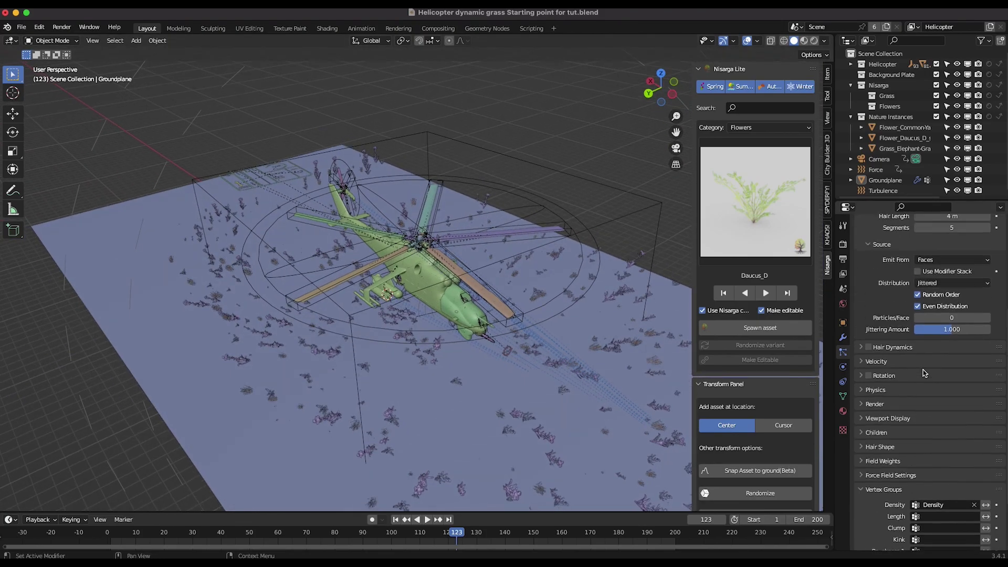
left_click(957, 332)
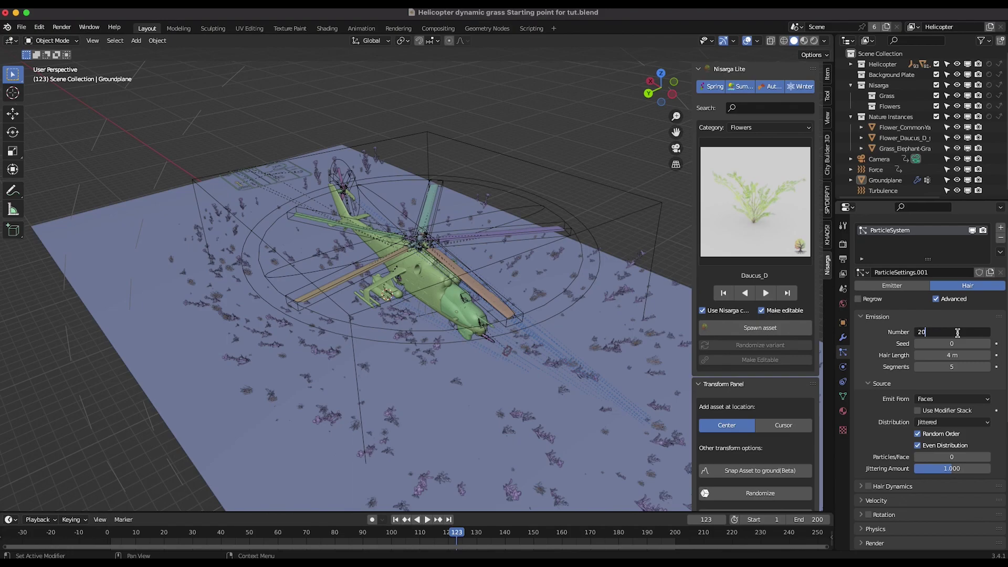
key("Return")
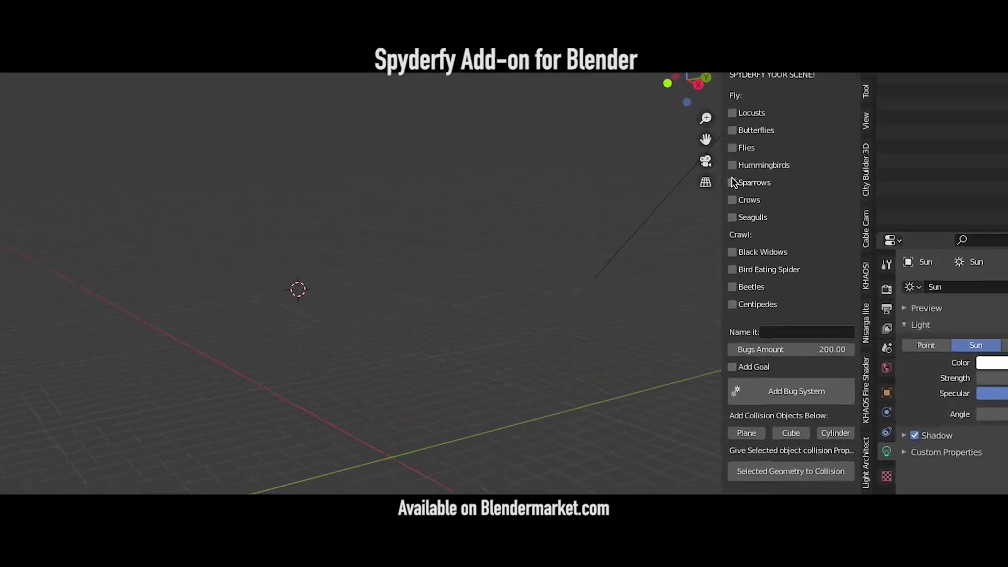
left_click(732, 182)
left_click(732, 200)
left_click(732, 217)
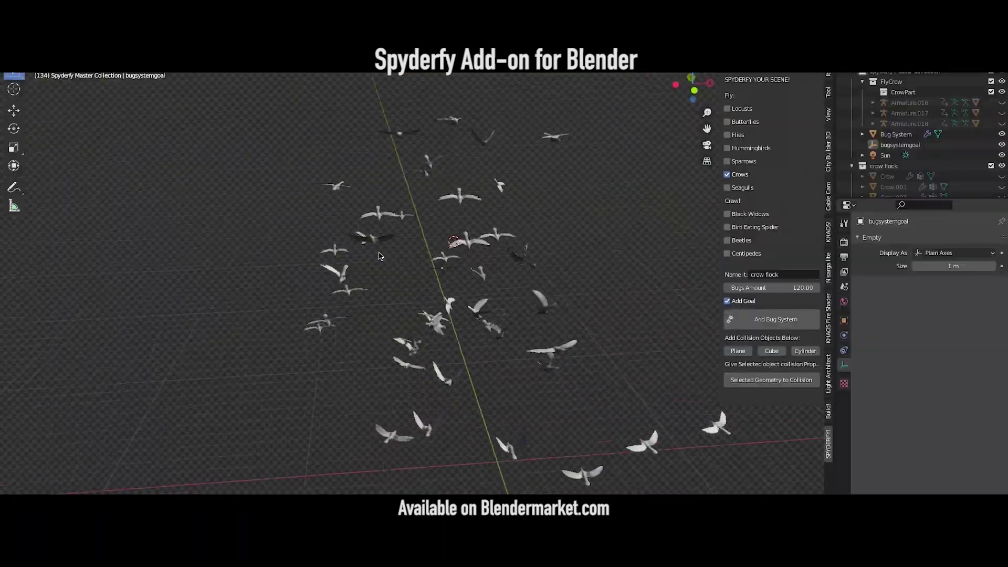